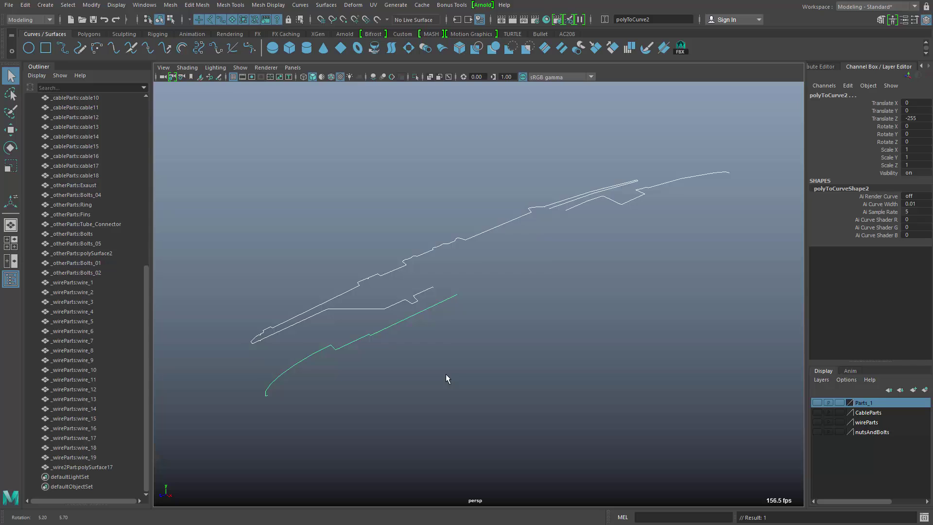
Open the Revolve options for the selected profile curves and set polygon output with control-points tessellation
{"action": "mouse_move", "coordinate": [446, 374]}
{"action": "left_mouse_down", "text": "alt"}
{"action": "mouse_move", "coordinate": [456, 362]}
{"action": "mouse_move", "coordinate": [446, 357]}
{"action": "mouse_move", "coordinate": [456, 362]}
{"action": "left_mouse_up", "text": "alt"}
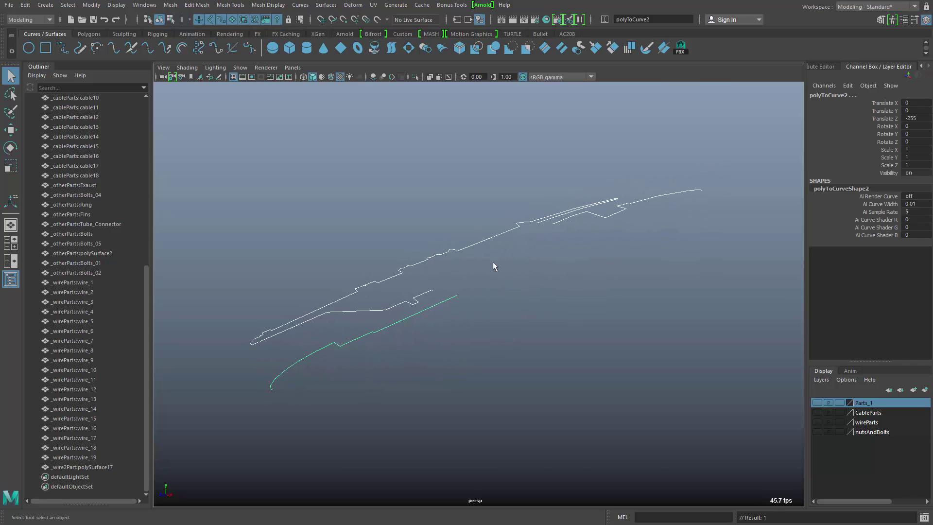
{"action": "left_click_drag", "start_coordinate": [420, 211], "coordinate": [561, 313]}
{"action": "double_click", "coordinate": [374, 47]}
{"action": "mouse_move", "coordinate": [322, 97]}
{"action": "left_mouse_down"}
{"action": "mouse_move", "coordinate": [331, 101]}
{"action": "mouse_move", "coordinate": [325, 107]}
{"action": "left_mouse_up"}
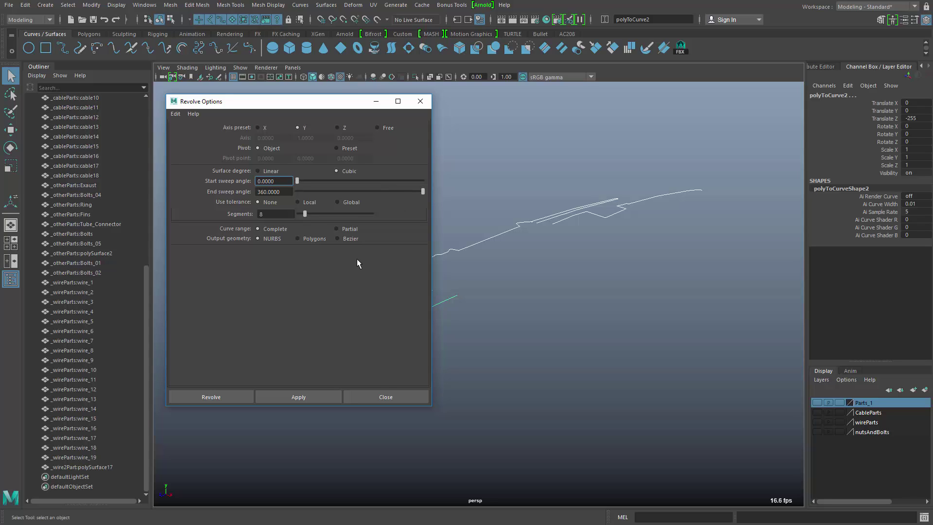
{"action": "left_click", "coordinate": [309, 238]}
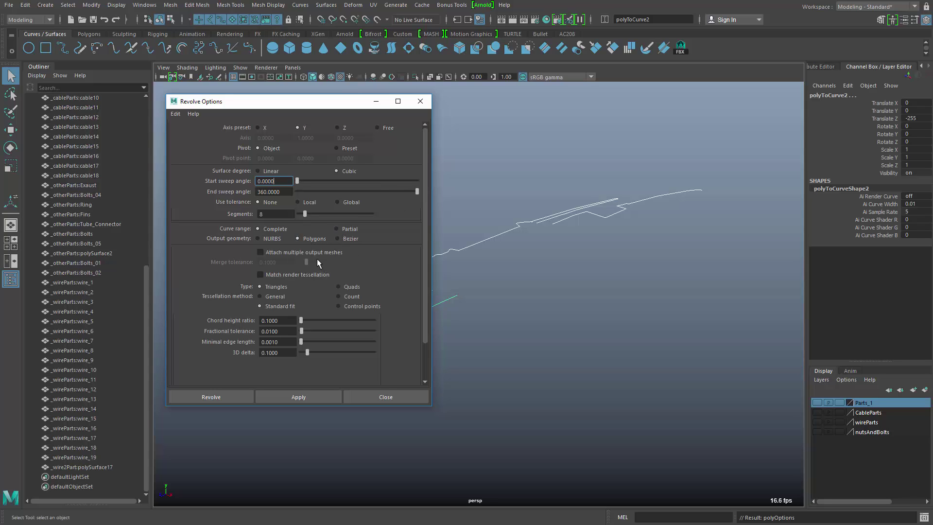
{"action": "left_click", "coordinate": [349, 306]}
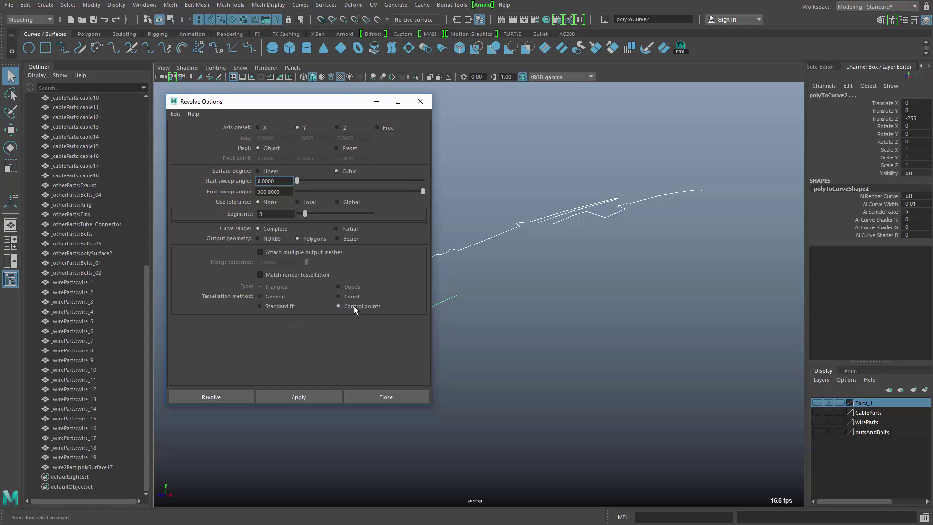
Revolve the selected profile curves around the Z axis with 18 segments
{"action": "double_click", "coordinate": [261, 214]}
{"action": "left_click", "coordinate": [340, 128]}
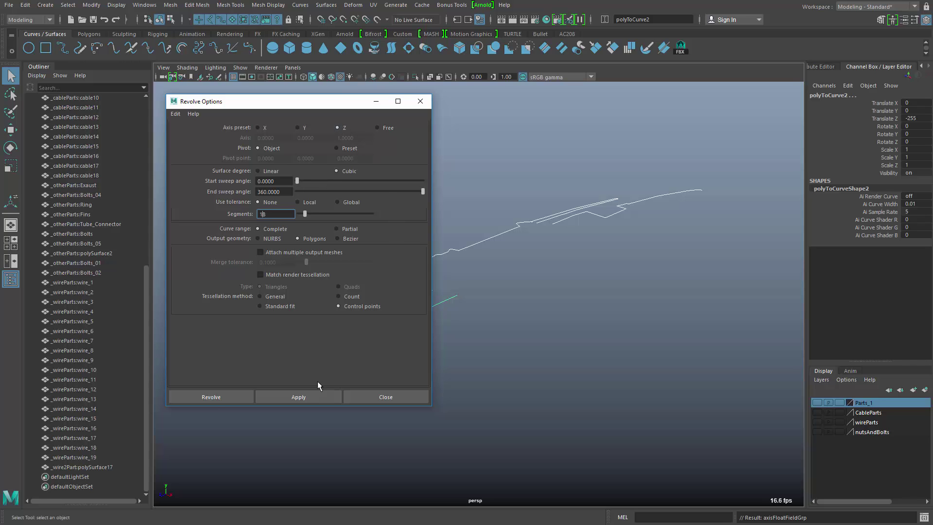
{"action": "left_click", "coordinate": [220, 395]}
{"action": "left_click_drag", "start_coordinate": [454, 384], "coordinate": [401, 365], "text": "alt"}
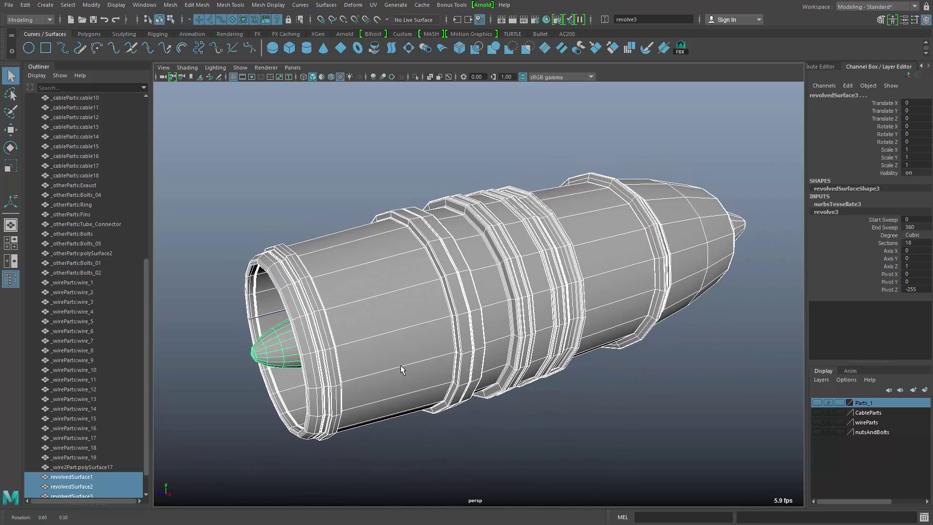
Extract the wide ring of faces just behind the front lip of the outer engine casing as a separate mesh
{"action": "left_click", "coordinate": [395, 349]}
{"action": "left_click_drag", "start_coordinate": [436, 329], "coordinate": [402, 322], "text": "alt"}
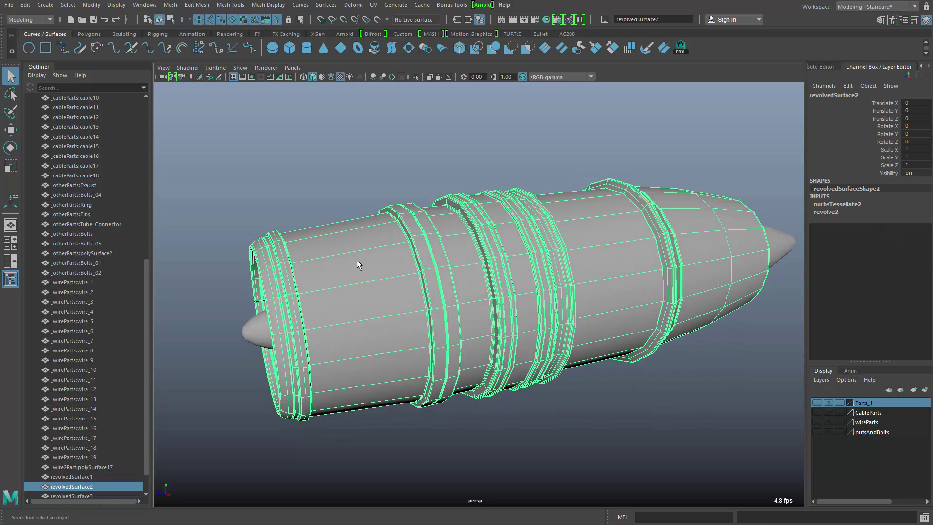
{"action": "middle_click_drag", "start_coordinate": [384, 328], "coordinate": [391, 326], "text": "alt"}
{"action": "right_click_drag", "start_coordinate": [389, 312], "coordinate": [392, 367]}
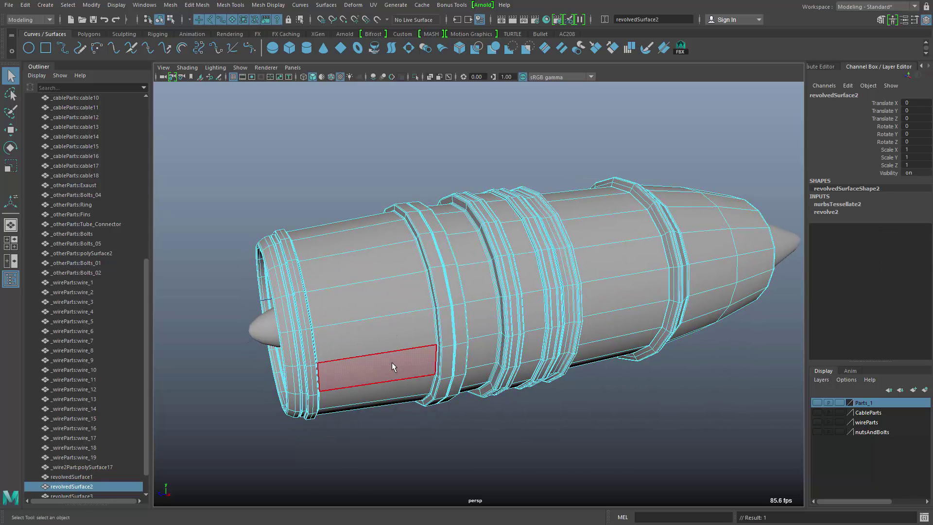
{"action": "left_click", "coordinate": [380, 338]}
{"action": "double_click", "coordinate": [369, 305], "text": "shift"}
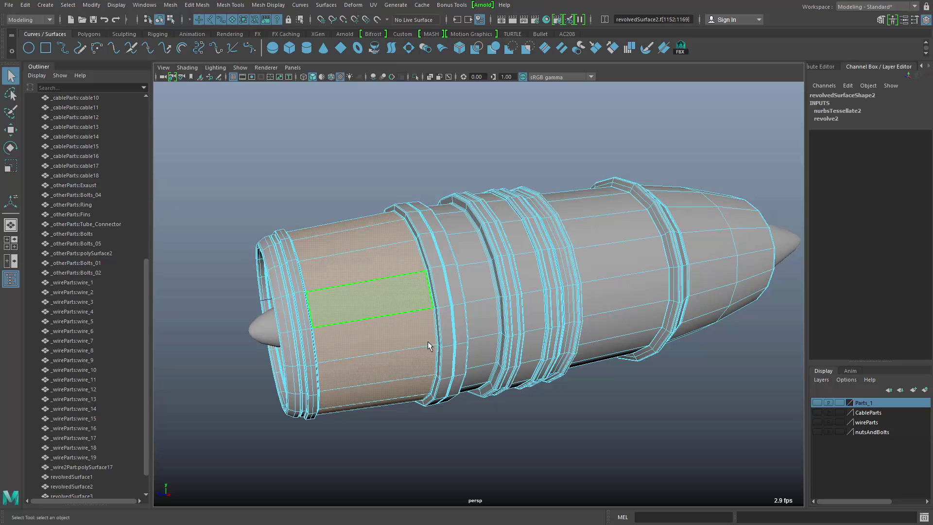
{"action": "middle_click_drag", "start_coordinate": [395, 374], "coordinate": [441, 371], "text": "alt"}
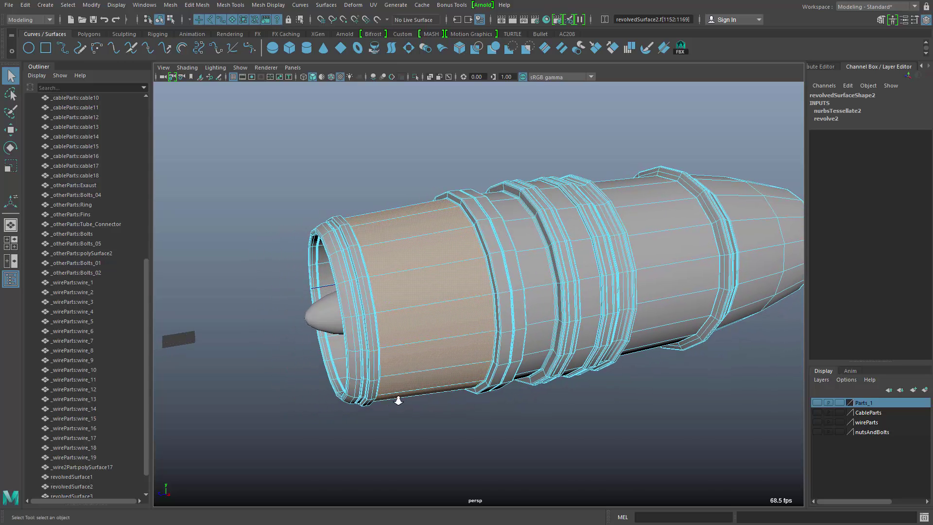
{"action": "scroll", "coordinate": [428, 401], "scroll_direction": "up", "scroll_amount": 2}
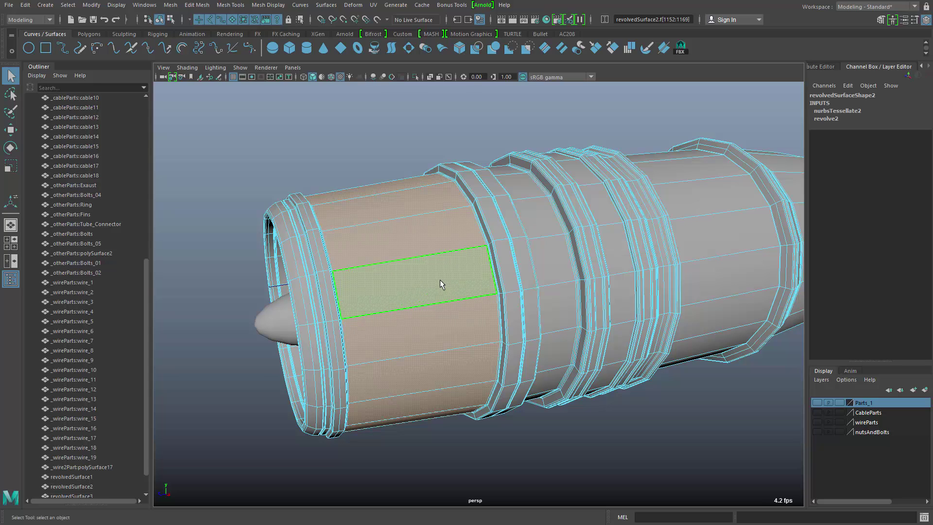
{"action": "right_click_drag", "start_coordinate": [427, 264], "coordinate": [427, 417], "text": "shift"}
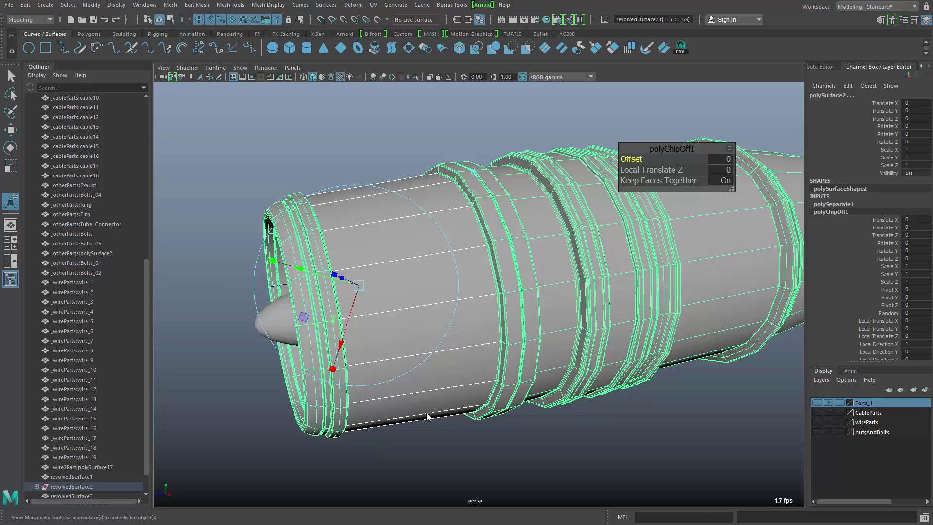
{"action": "left_click", "coordinate": [476, 448]}
Connect all faces of the extracted ring with 3 segments to add edge loops around it
{"action": "right_click_drag", "start_coordinate": [445, 365], "coordinate": [446, 403]}
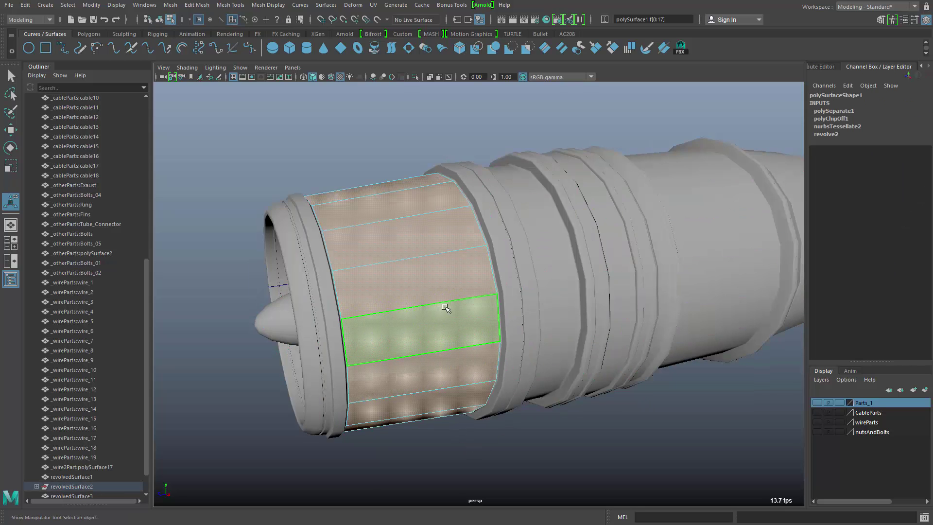
{"action": "left_click_drag", "start_coordinate": [458, 390], "coordinate": [480, 387], "text": "alt"}
{"action": "left_click", "coordinate": [817, 68]}
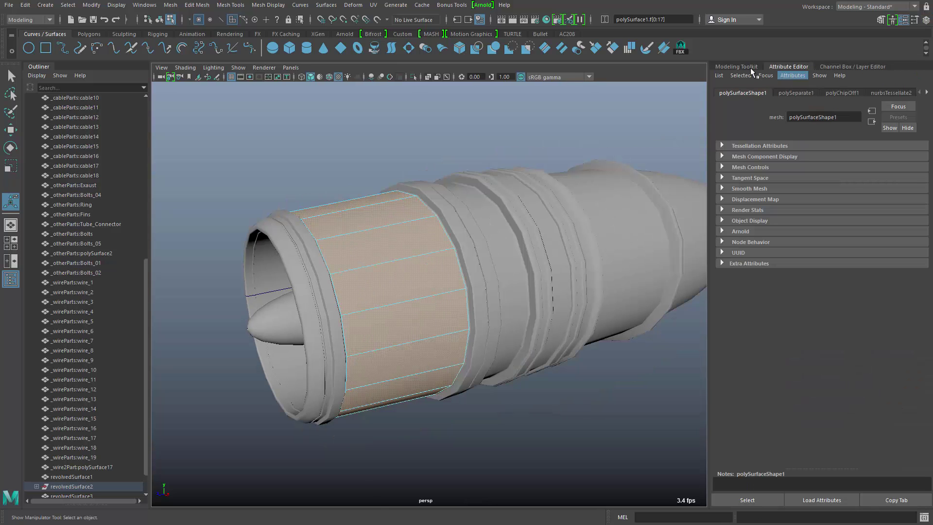
{"action": "left_click", "coordinate": [734, 67]}
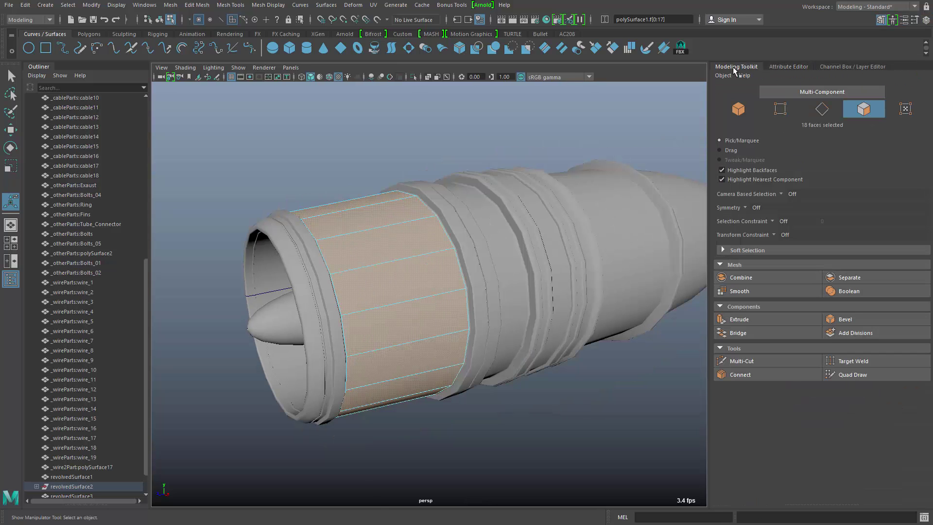
{"action": "left_click", "coordinate": [751, 374]}
{"action": "left_click_drag", "start_coordinate": [550, 437], "coordinate": [493, 453], "text": "alt"}
{"action": "middle_click_drag", "start_coordinate": [492, 453], "coordinate": [459, 454], "text": "ctrl"}
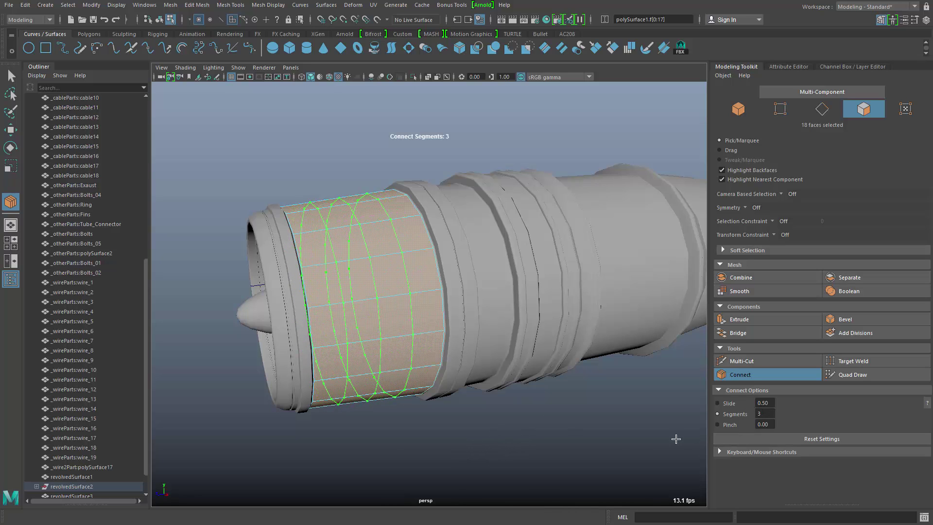
{"action": "left_click_drag", "start_coordinate": [676, 439], "coordinate": [573, 452], "text": "alt"}
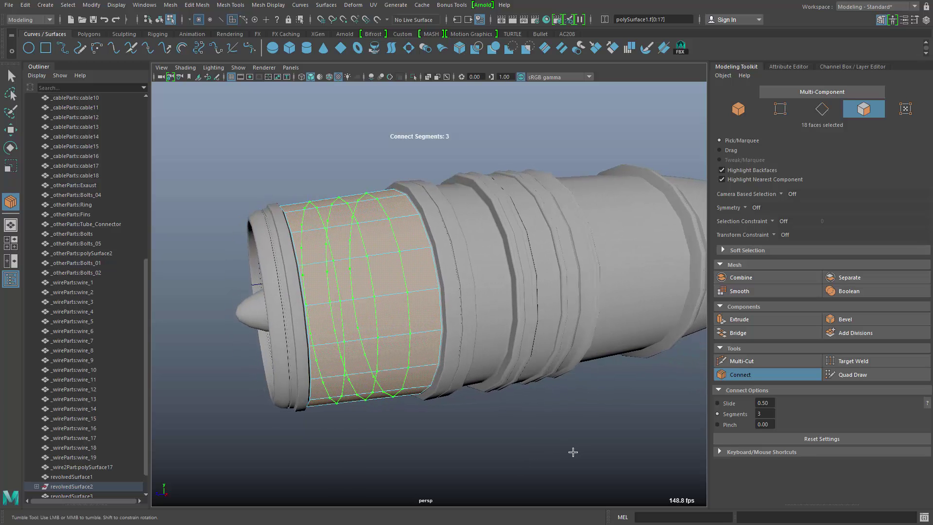
{"action": "key", "text": "q"}
{"action": "key", "text": "f"}
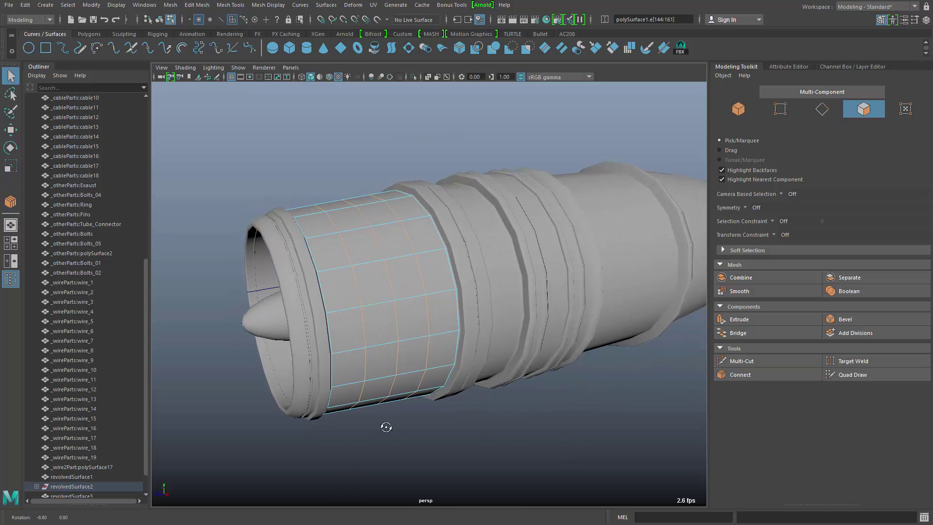
Bevel all edges of the extracted ring except its two border loops, using a fraction of 0.09
{"action": "right_click", "coordinate": [393, 349], "text": "shift"}
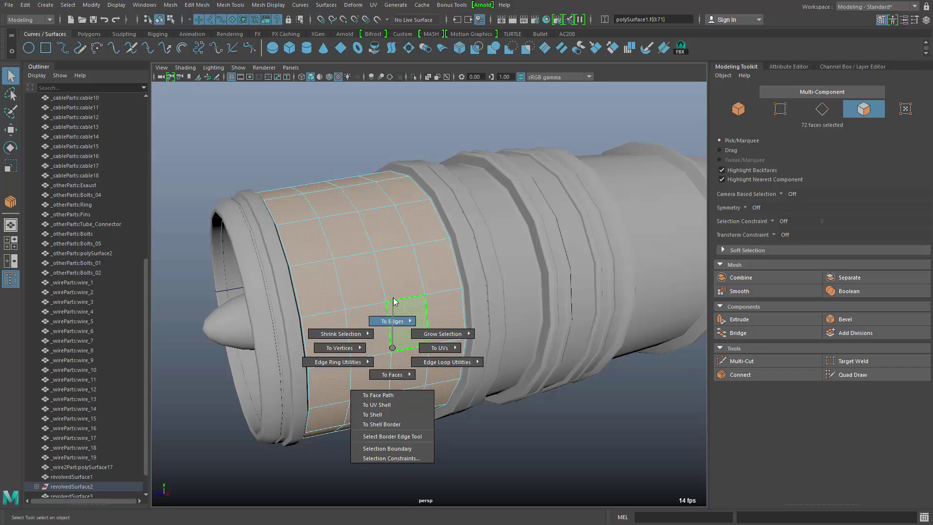
{"action": "right_click_drag", "start_coordinate": [392, 297], "coordinate": [393, 254], "text": "ctrl"}
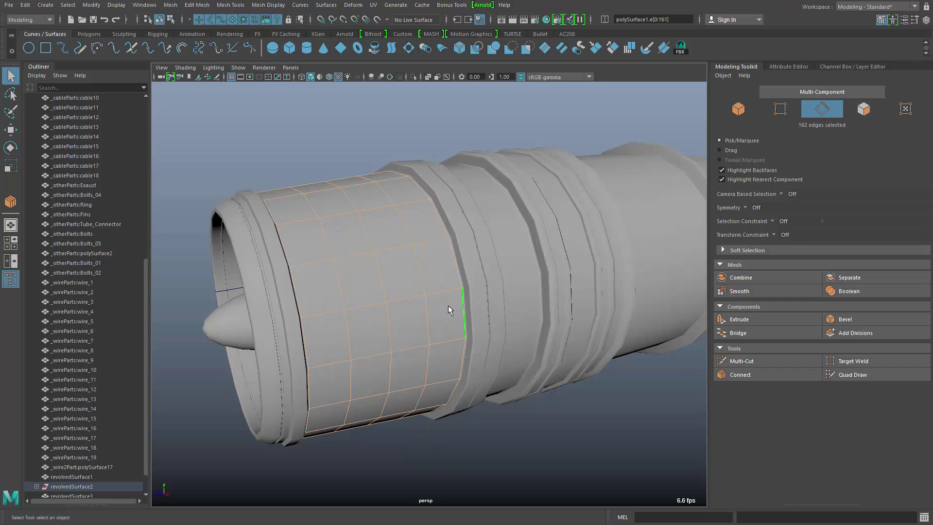
{"action": "double_click", "coordinate": [463, 308], "text": "ctrl"}
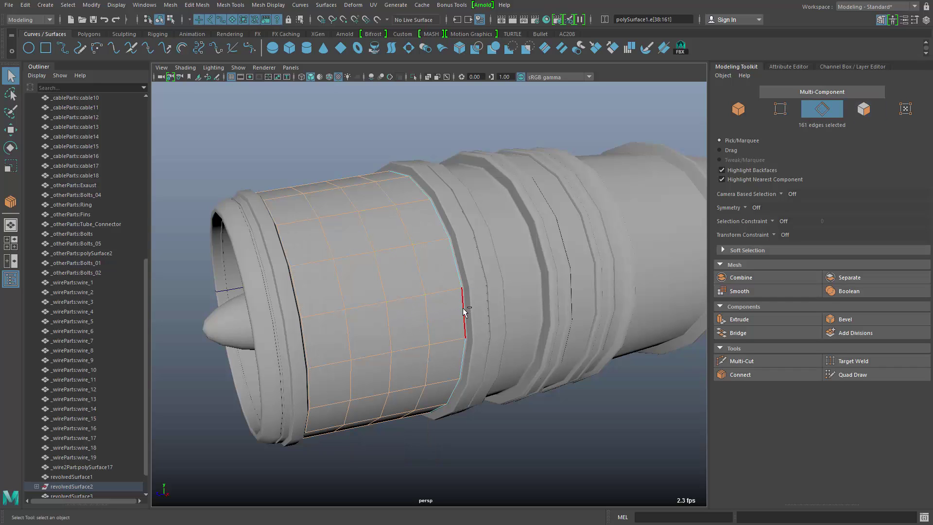
{"action": "double_click", "coordinate": [306, 343], "text": "ctrl"}
{"action": "left_click_drag", "start_coordinate": [395, 392], "coordinate": [417, 387], "text": "alt"}
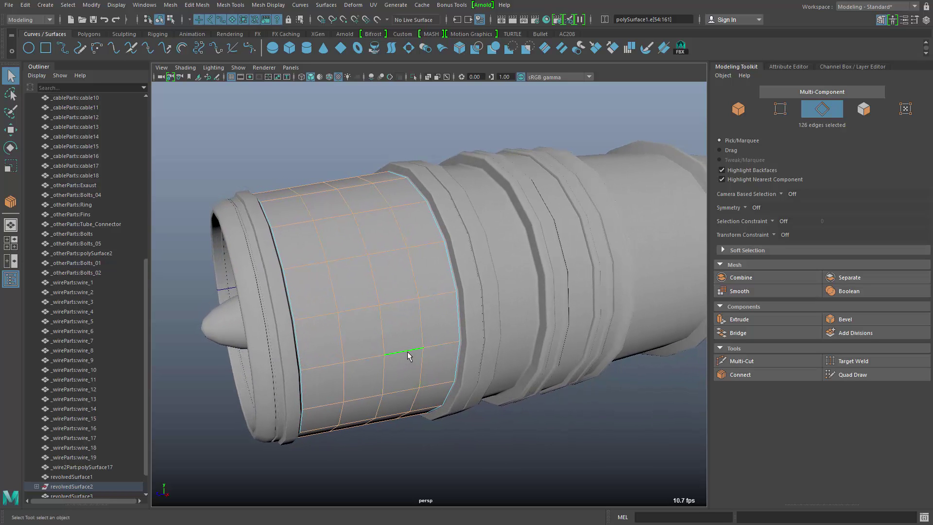
{"action": "right_click", "coordinate": [394, 342], "text": "shift"}
{"action": "left_click", "coordinate": [437, 341]}
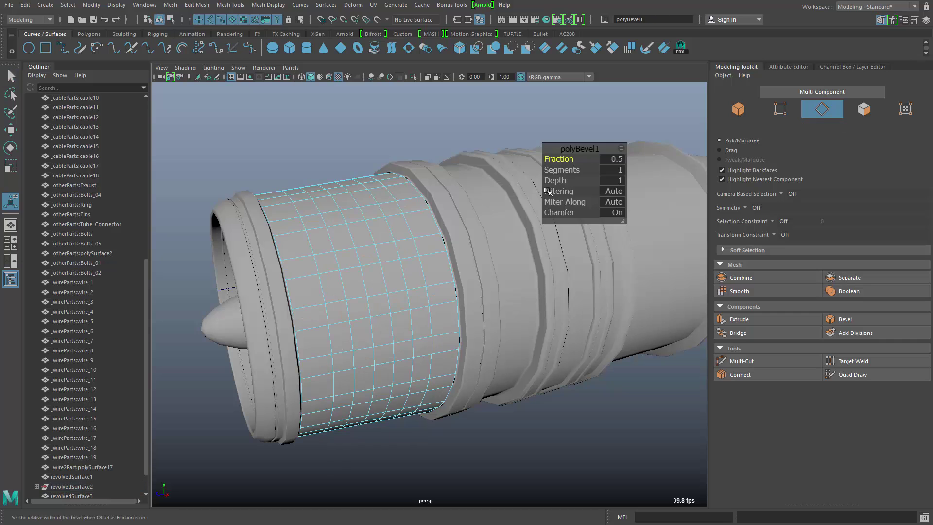
{"action": "left_click_drag", "start_coordinate": [564, 163], "coordinate": [542, 170]}
{"action": "middle_click_drag", "start_coordinate": [413, 346], "coordinate": [437, 339], "text": "alt"}
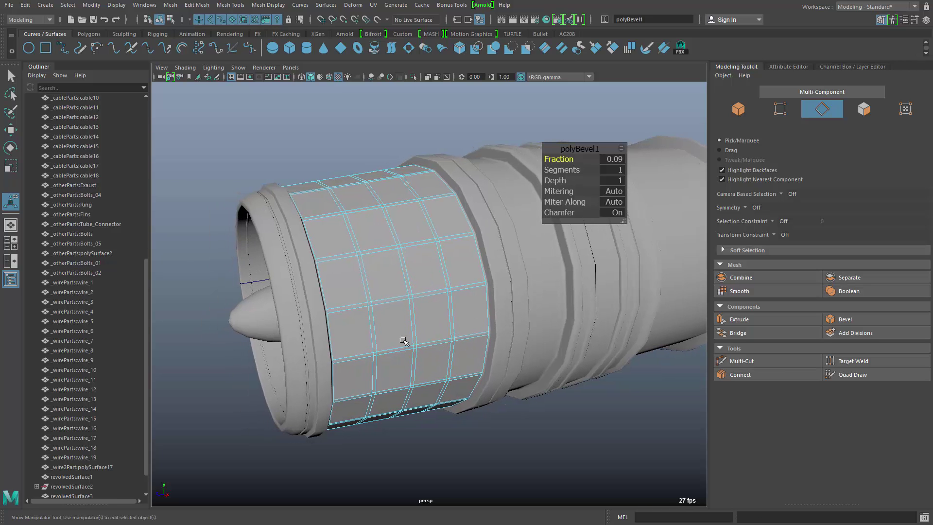
Select all faces of the beveled ring and set its polygon selection constraint to All and Next
{"action": "left_click_drag", "start_coordinate": [403, 340], "coordinate": [423, 346], "text": "alt"}
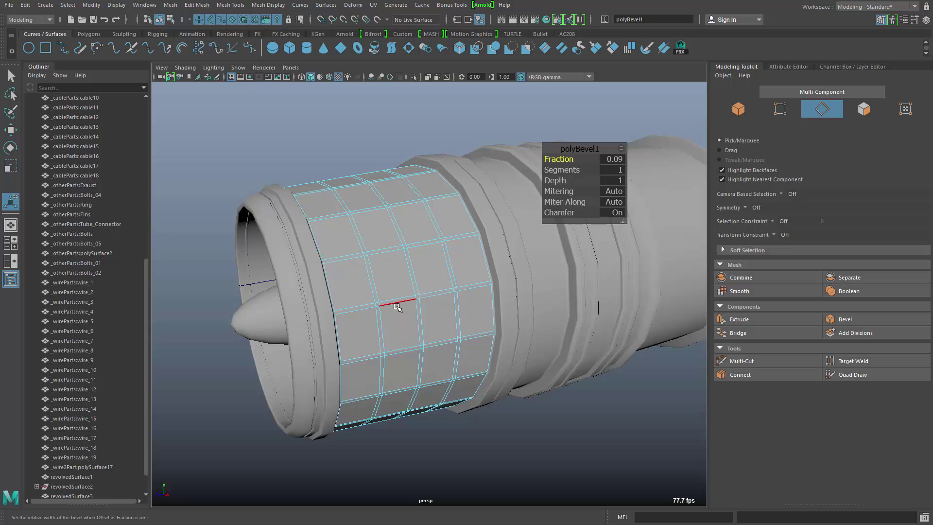
{"action": "right_click_drag", "start_coordinate": [412, 282], "coordinate": [421, 344]}
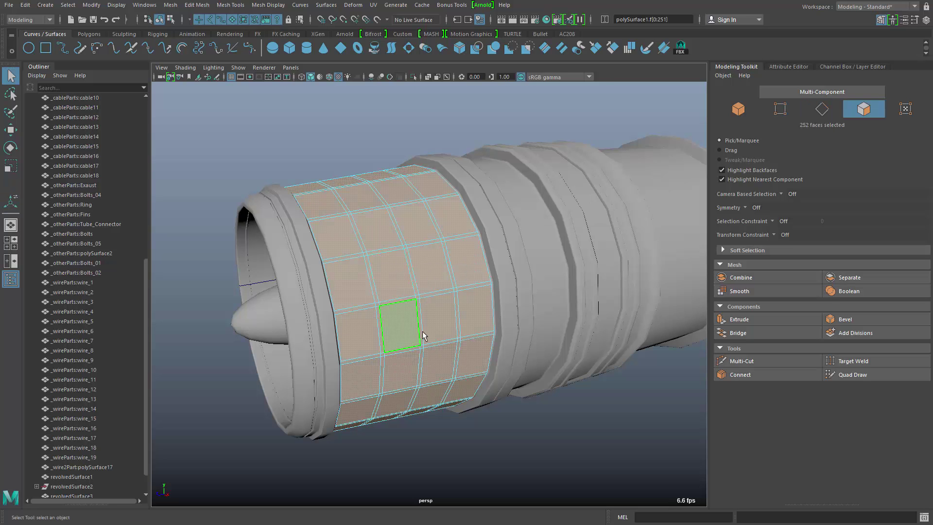
{"action": "middle_click_drag", "start_coordinate": [425, 352], "coordinate": [438, 349], "text": "alt"}
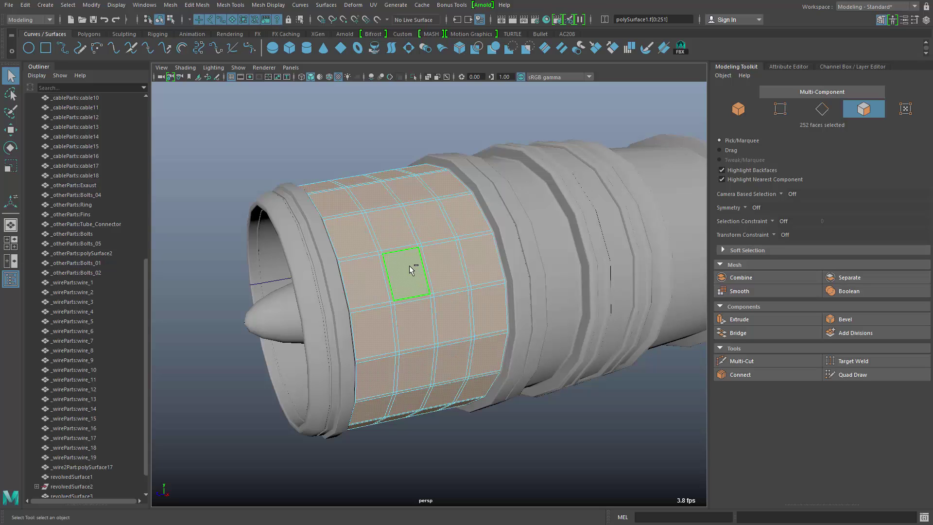
{"action": "right_click_drag", "start_coordinate": [409, 266], "coordinate": [429, 378], "text": "shift"}
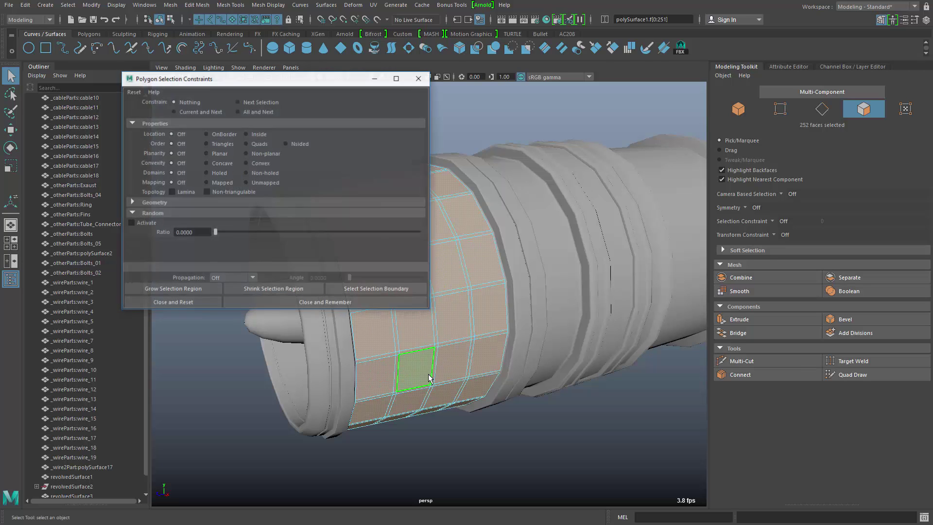
{"action": "middle_click_drag", "start_coordinate": [490, 322], "coordinate": [580, 326], "text": "alt"}
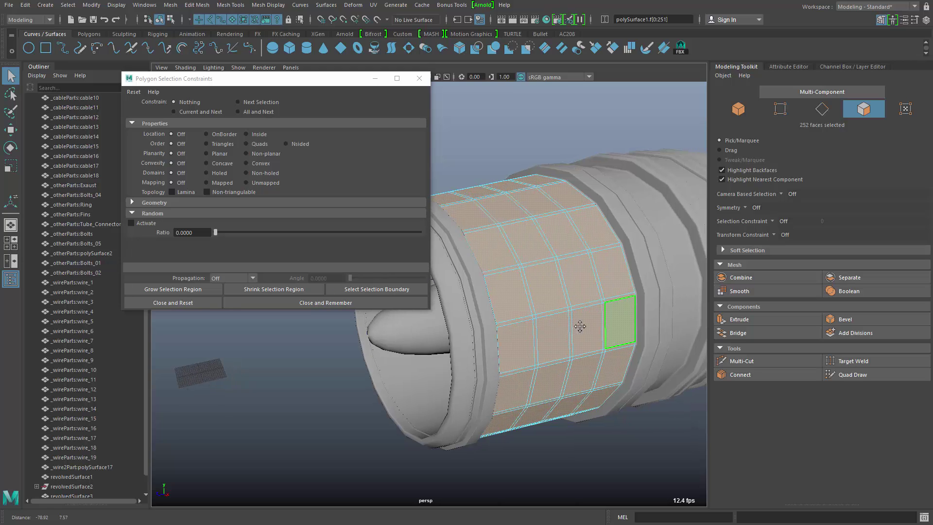
{"action": "left_click", "coordinate": [267, 113]}
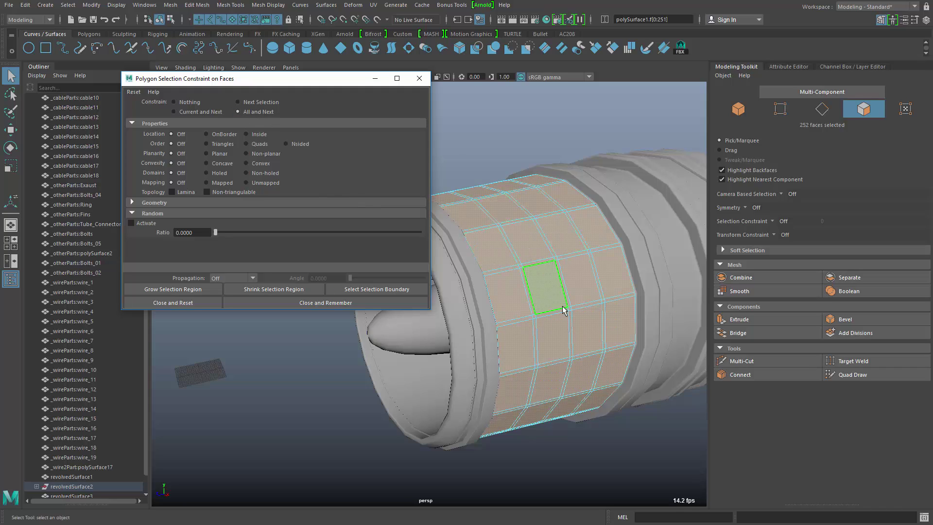
Activate the face area constraint with minimum 345.865 and maximum 696.742 to select only the large panel faces
{"action": "left_click", "coordinate": [132, 202]}
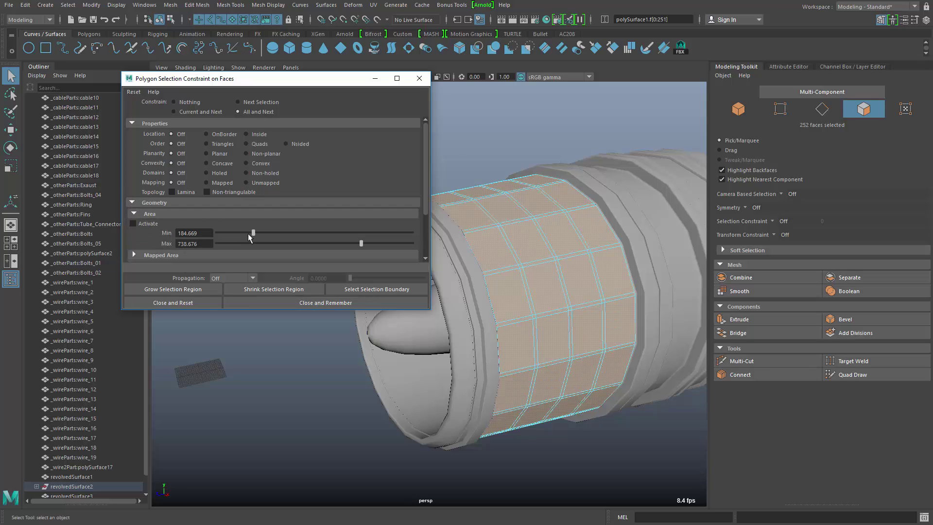
{"action": "left_click", "coordinate": [133, 224]}
{"action": "left_click_drag", "start_coordinate": [238, 245], "coordinate": [300, 248]}
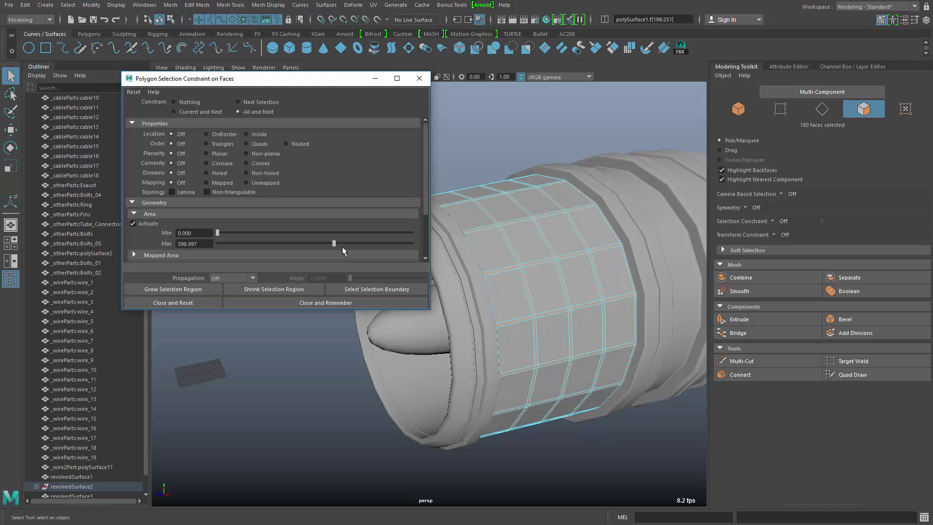
{"action": "left_click_drag", "start_coordinate": [346, 246], "coordinate": [353, 247]}
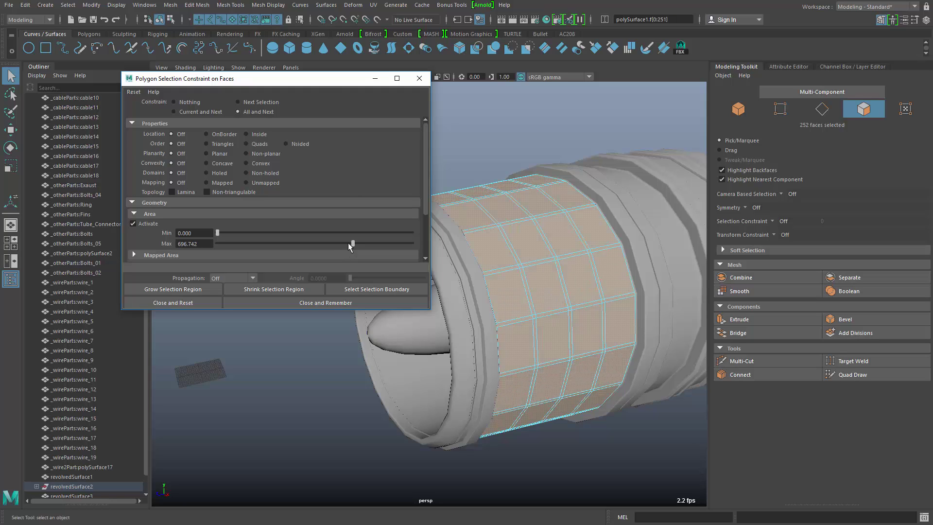
{"action": "left_click_drag", "start_coordinate": [281, 235], "coordinate": [284, 235]}
{"action": "left_click_drag", "start_coordinate": [538, 329], "coordinate": [547, 310], "text": "alt"}
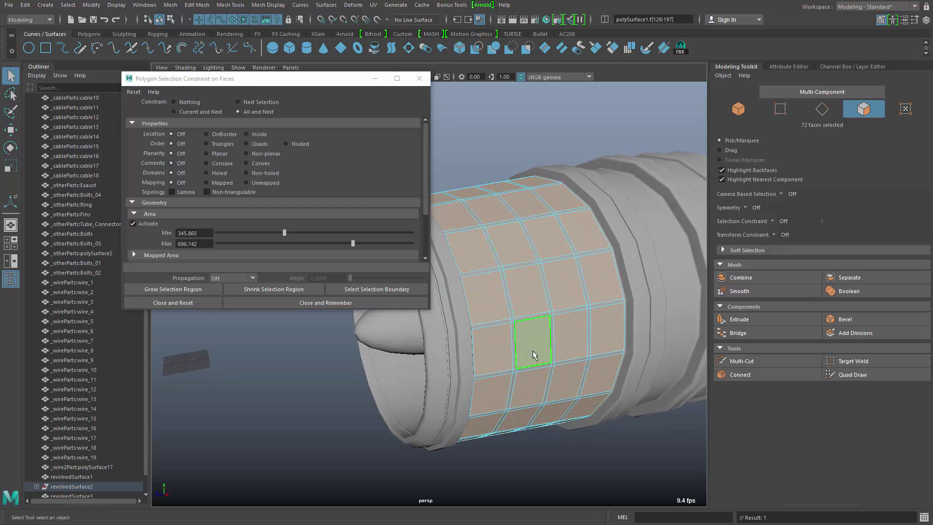
{"action": "left_click_drag", "start_coordinate": [530, 338], "coordinate": [539, 349], "text": "alt"}
{"action": "left_click_drag", "start_coordinate": [340, 79], "coordinate": [237, 135]}
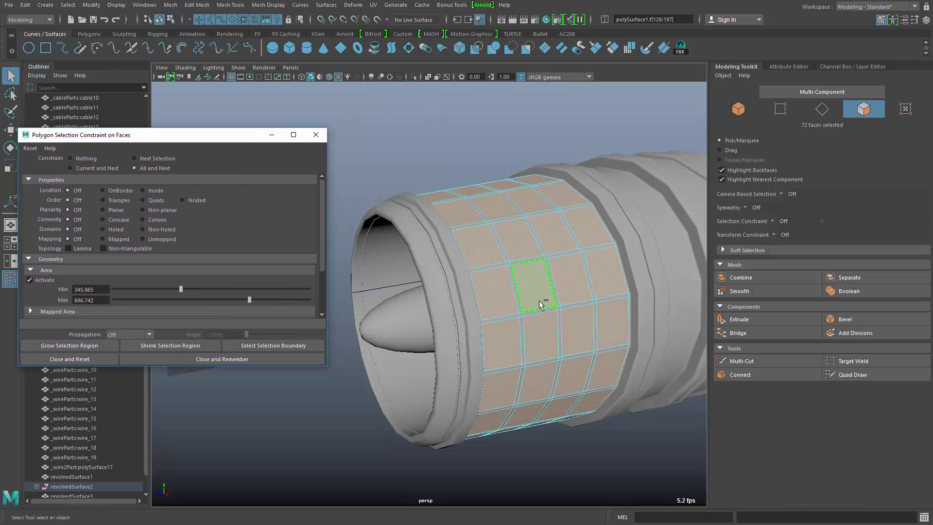
Extrude the selected large panel faces of the ring inward with a Local Translate Z of -2.76
{"action": "right_click_drag", "start_coordinate": [534, 295], "coordinate": [539, 327], "text": "shift"}
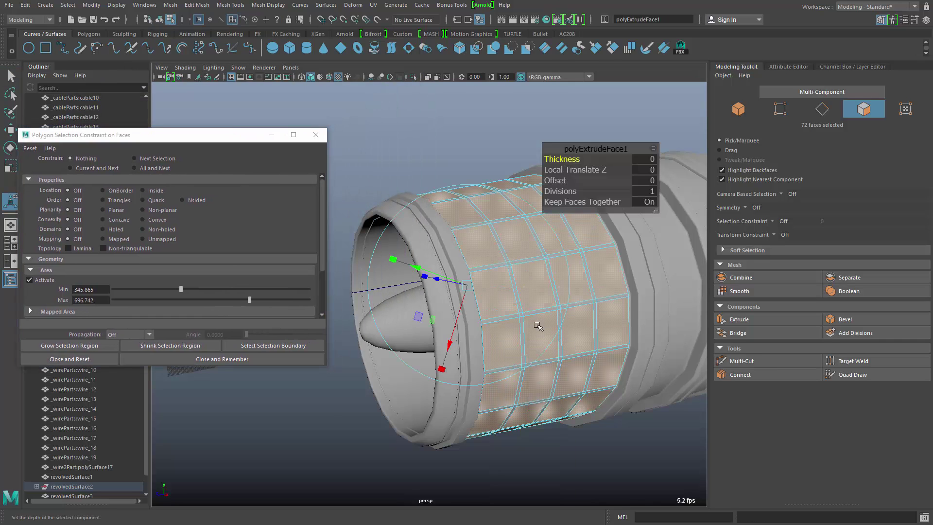
{"action": "left_click_drag", "start_coordinate": [539, 327], "coordinate": [603, 205], "text": "alt"}
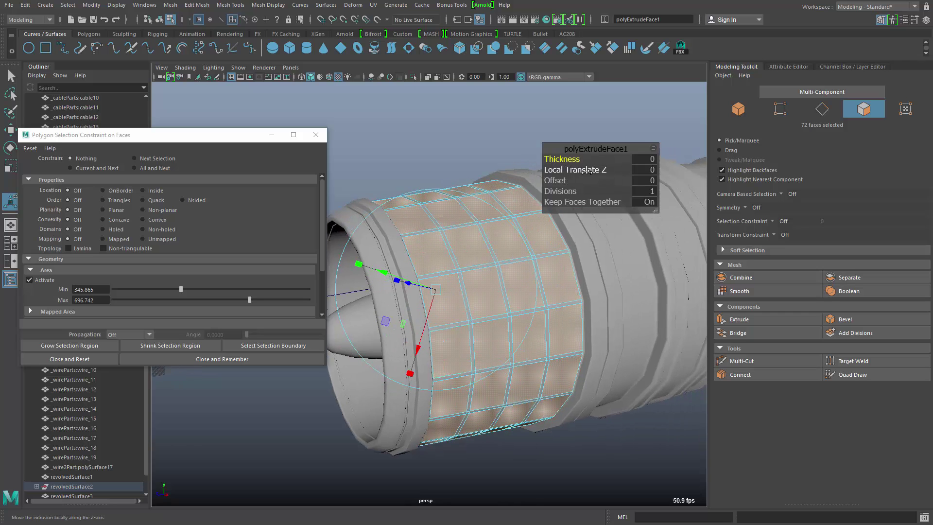
{"action": "left_click_drag", "start_coordinate": [586, 172], "coordinate": [558, 368]}
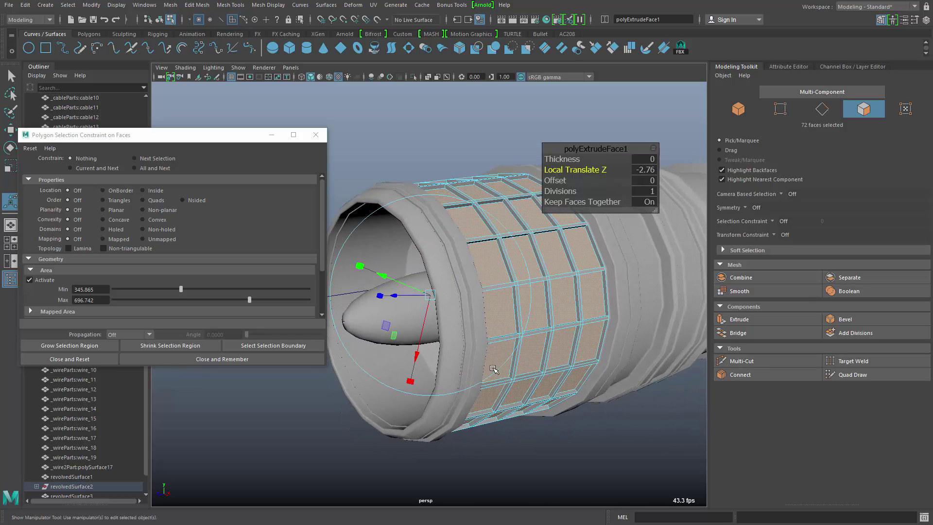
{"action": "right_click_drag", "start_coordinate": [538, 368], "coordinate": [604, 362], "text": "alt"}
{"action": "middle_click_drag", "start_coordinate": [583, 321], "coordinate": [524, 343], "text": "alt"}
{"action": "right_click_drag", "start_coordinate": [523, 342], "coordinate": [553, 329], "text": "alt"}
{"action": "middle_click_drag", "start_coordinate": [541, 327], "coordinate": [549, 331], "text": "alt"}
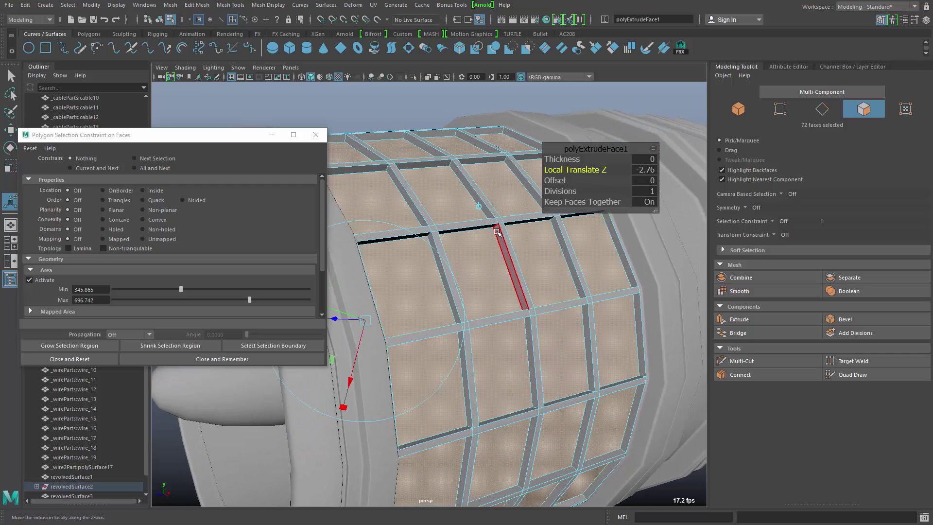
Convert the extruded panel selection to edges and bevel the corner edges of the panel recesses with a fraction of 1
{"action": "key", "text": "q"}
{"action": "key", "text": "F10"}
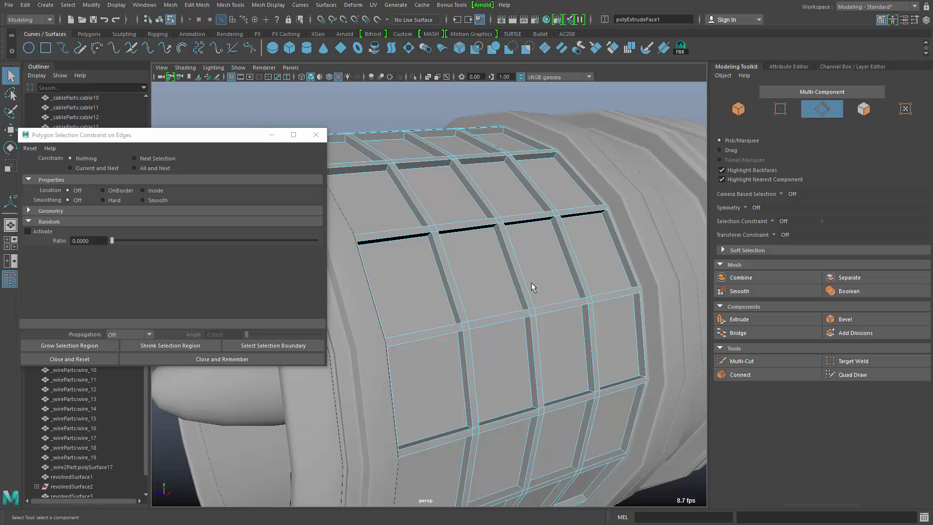
{"action": "key", "text": "ctrl+z"}
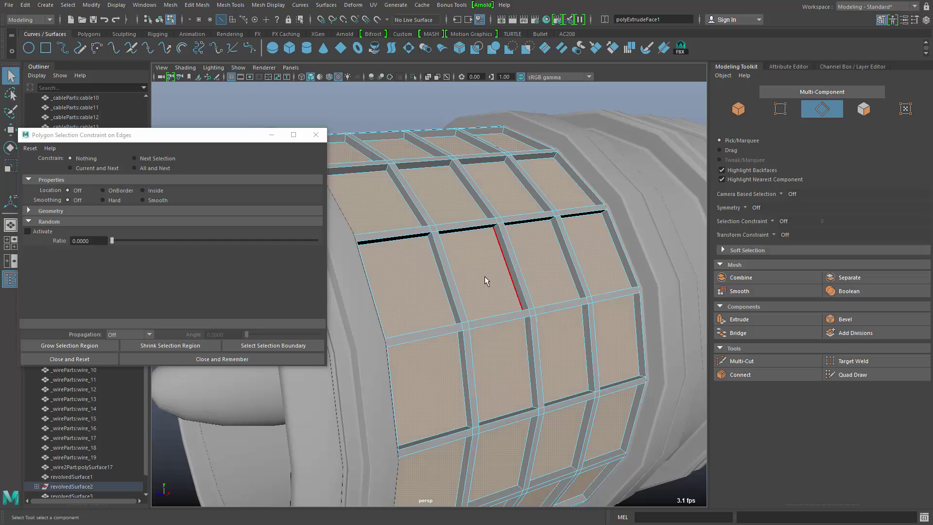
{"action": "right_click_drag", "start_coordinate": [483, 264], "coordinate": [487, 182], "text": "ctrl"}
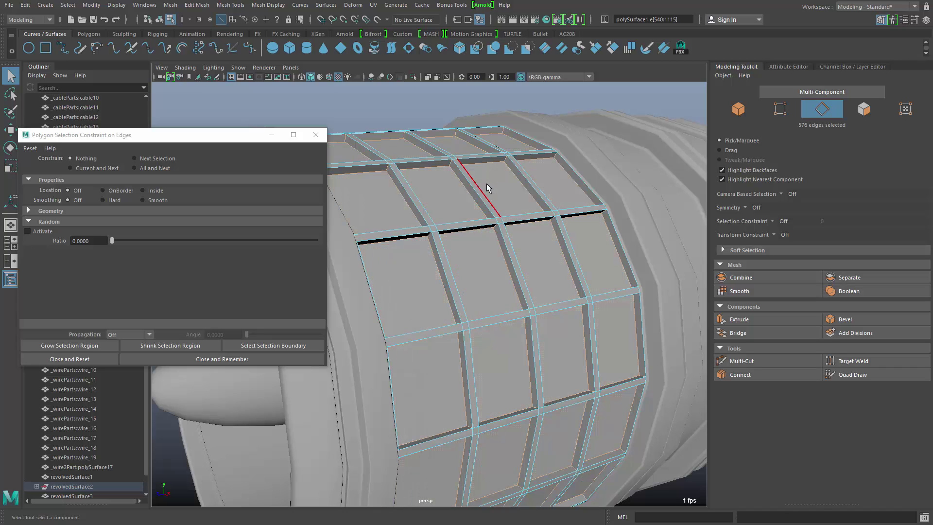
{"action": "right_click_drag", "start_coordinate": [452, 197], "coordinate": [450, 298], "text": "ctrl"}
{"action": "right_click_drag", "start_coordinate": [471, 270], "coordinate": [524, 270]}
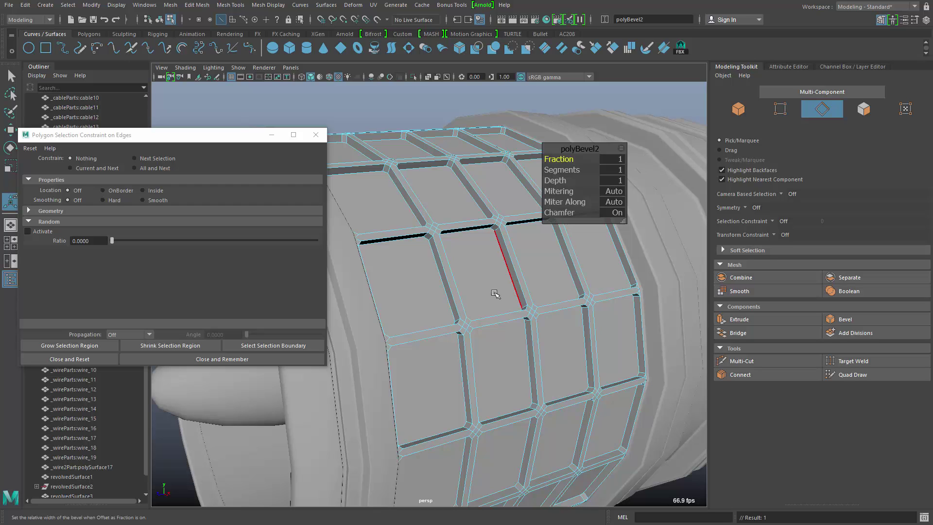
Select only the large panel faces with the All and Next constraint and bevel their perimeter edges with a fraction of 0.12
{"action": "key", "text": "F11"}
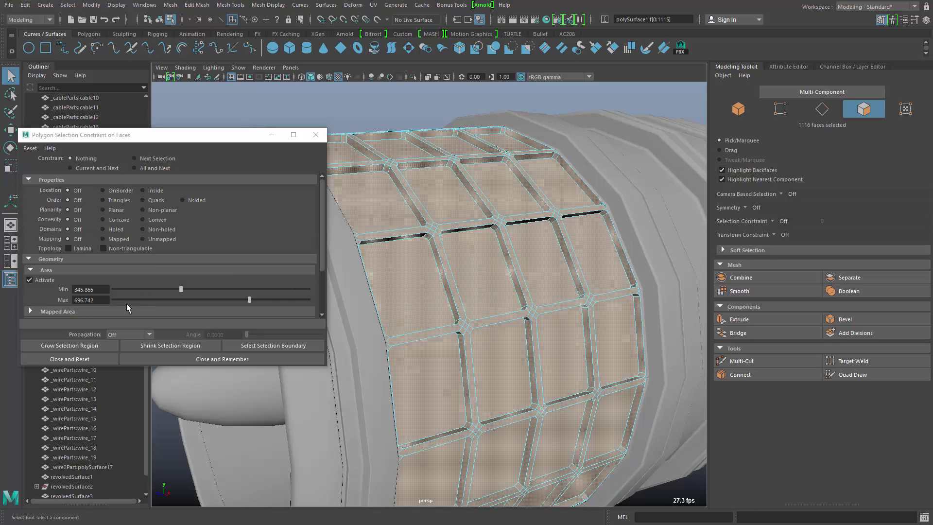
{"action": "left_click", "coordinate": [144, 168]}
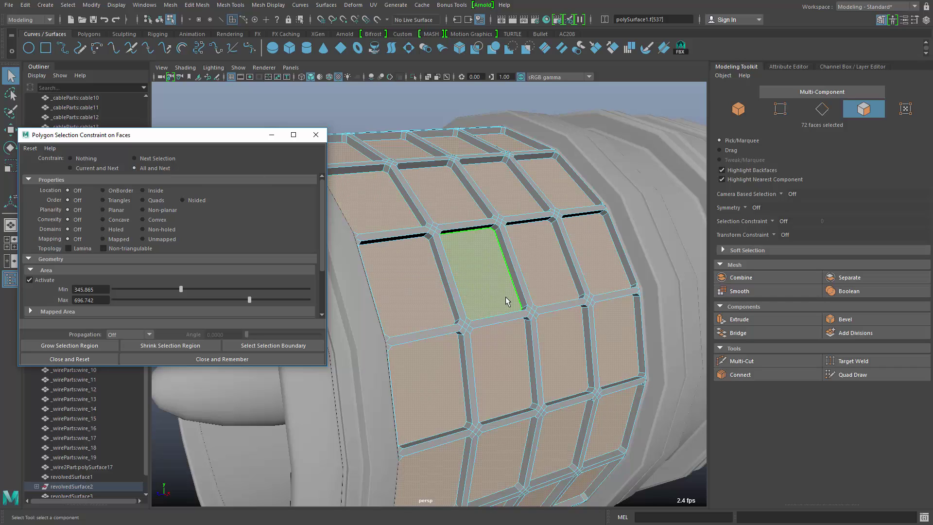
{"action": "right_click_drag", "start_coordinate": [487, 281], "coordinate": [530, 282], "text": "shift"}
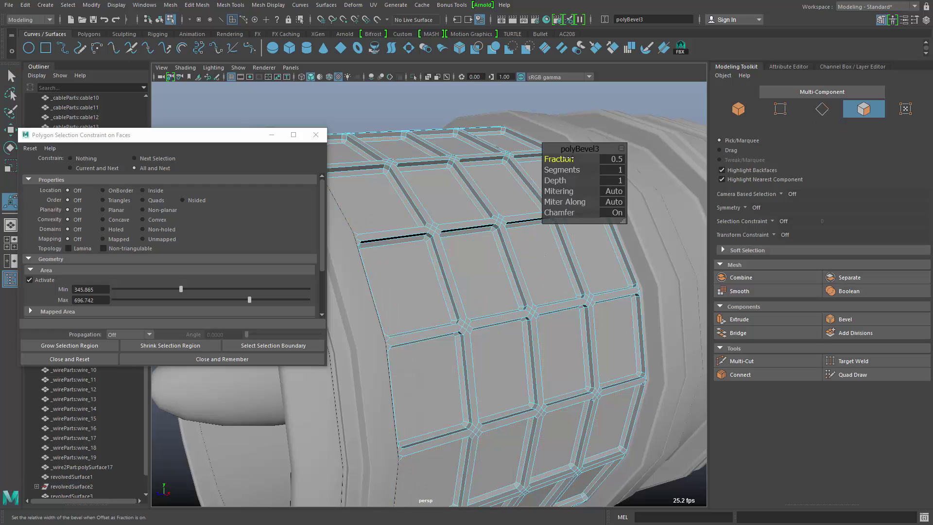
{"action": "left_click_drag", "start_coordinate": [559, 160], "coordinate": [547, 162]}
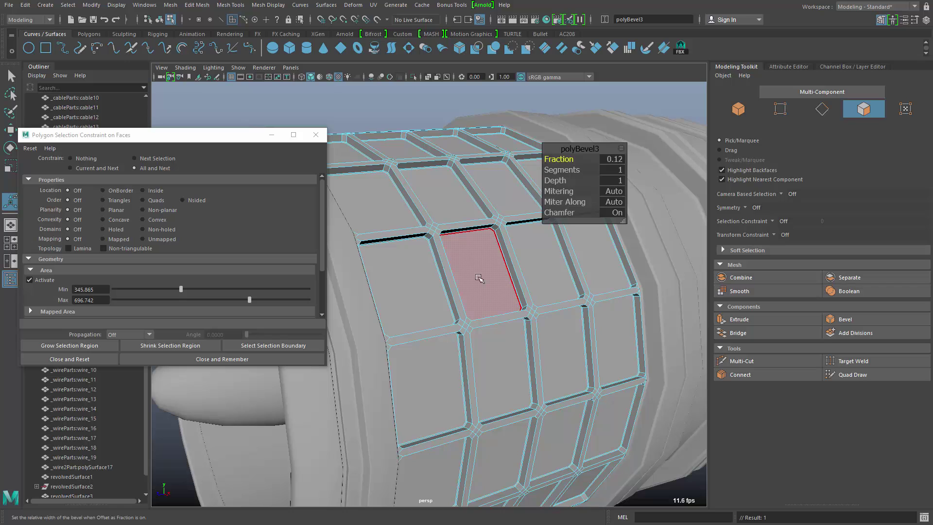
Reselect the large panel faces from all ring faces using the All and Next constraint, and close and reset the selection constraints
{"action": "left_click", "coordinate": [476, 258]}
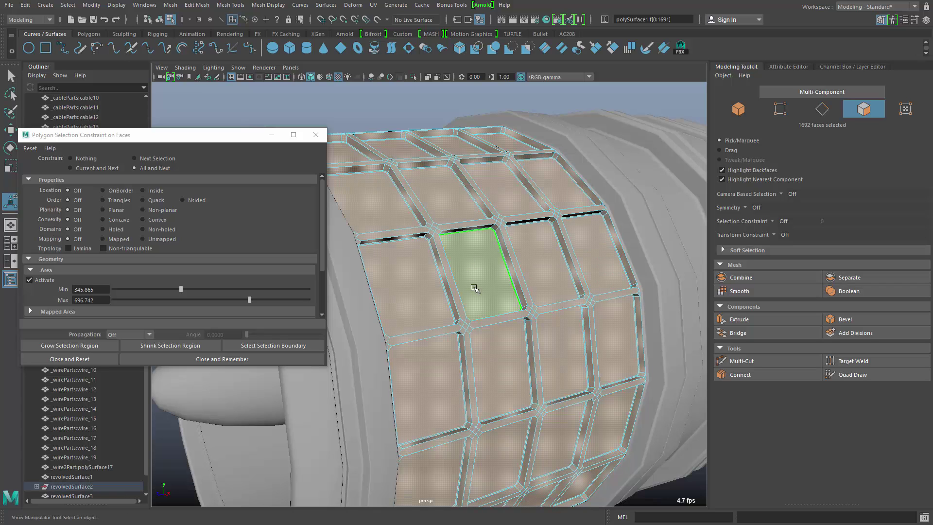
{"action": "left_click", "coordinate": [153, 158]}
{"action": "left_click", "coordinate": [156, 168]}
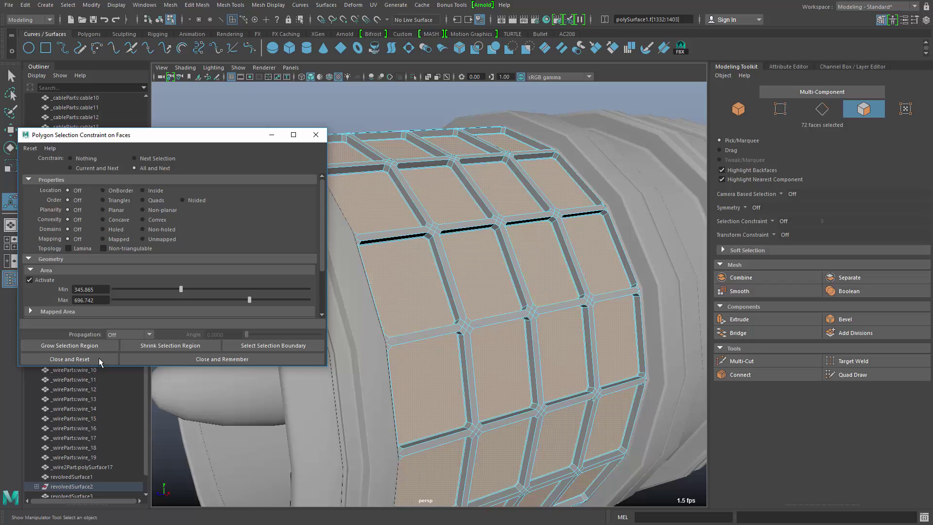
{"action": "left_click", "coordinate": [69, 360]}
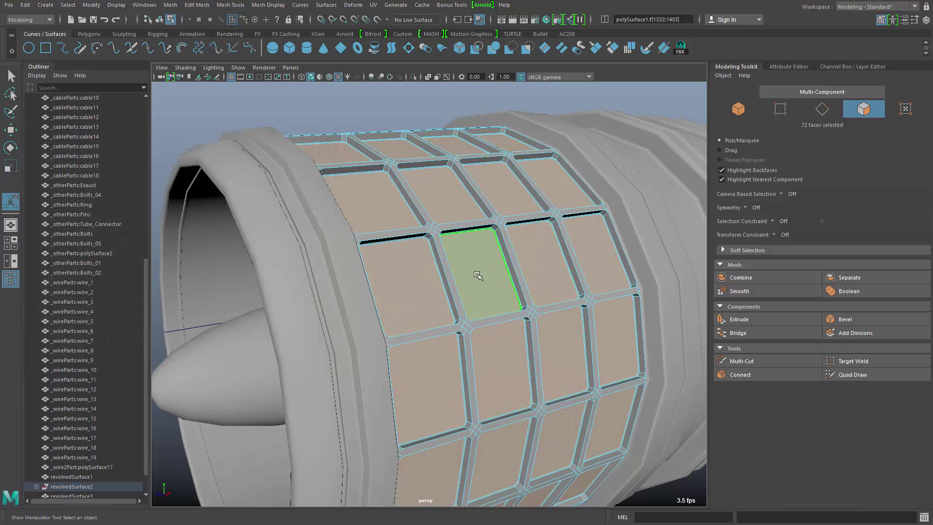
Grow the panel face selection twice and bevel the perimeter edges of the grown selection with a fraction of 0.33
{"action": "key", "text": "shift+period"}
{"action": "key", "text": "shift+period"}
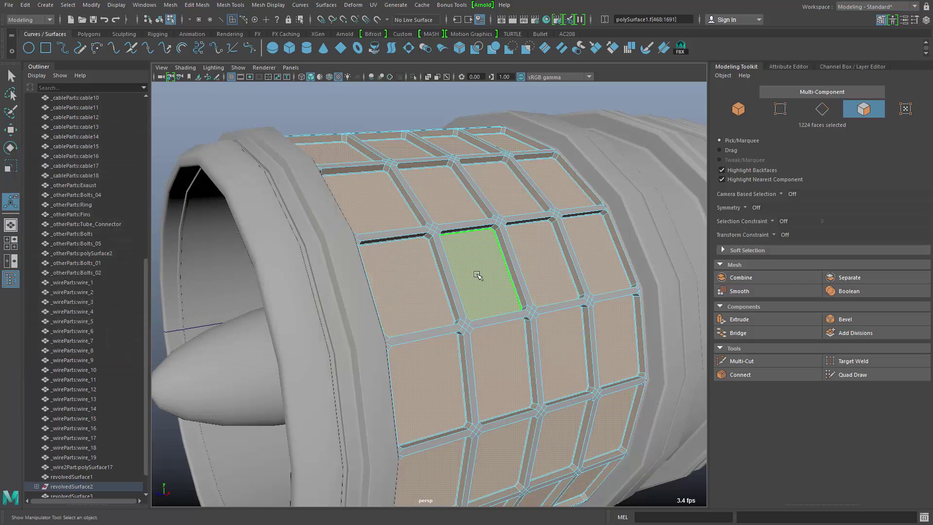
{"action": "right_click_drag", "start_coordinate": [473, 278], "coordinate": [500, 284], "text": "shift"}
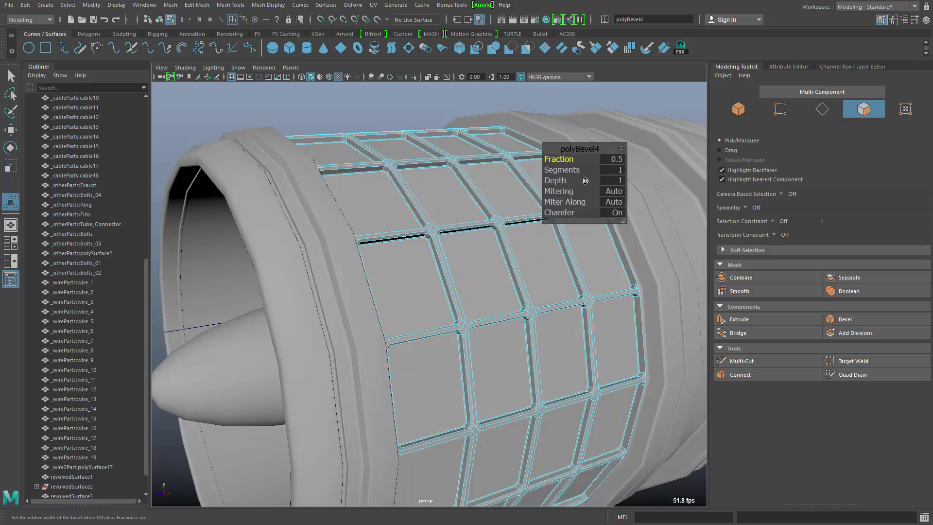
{"action": "mouse_move", "coordinate": [568, 160]}
{"action": "left_mouse_down"}
{"action": "mouse_move", "coordinate": [544, 159]}
{"action": "mouse_move", "coordinate": [559, 159]}
{"action": "left_mouse_up"}
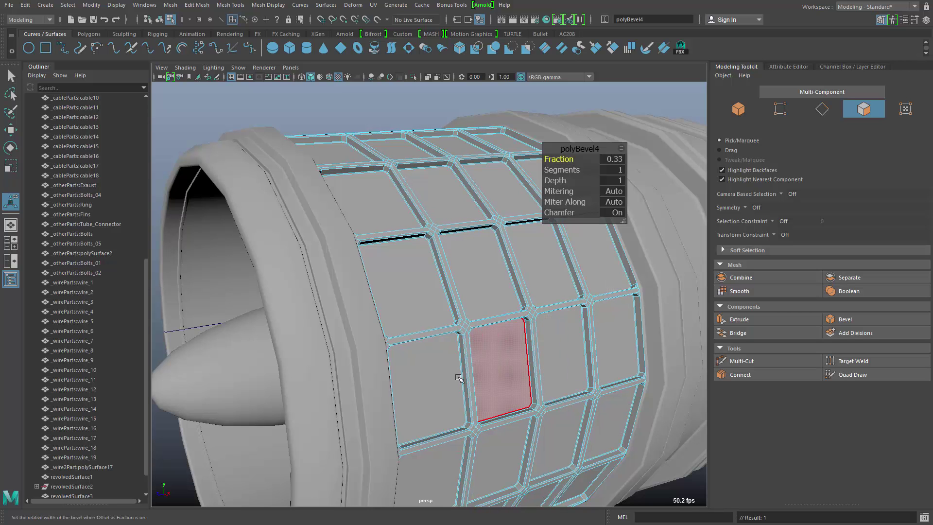
Return to object mode, clear the selection and examine the panelled casing ring and the engine's open front intake
{"action": "right_click_drag", "start_coordinate": [461, 377], "coordinate": [542, 355]}
{"action": "scroll", "coordinate": [550, 311], "scroll_direction": "down", "scroll_amount": 8}
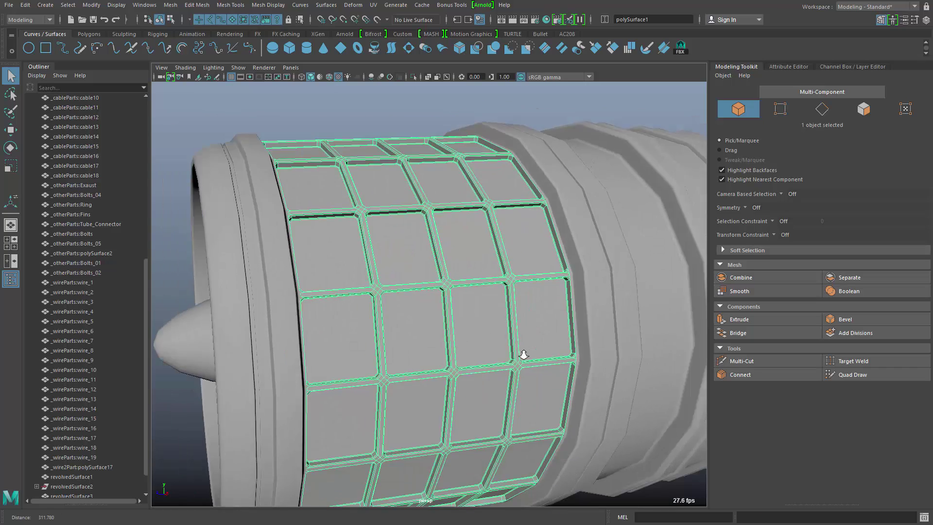
{"action": "left_click", "coordinate": [508, 465]}
{"action": "left_click_drag", "start_coordinate": [509, 465], "coordinate": [584, 343], "text": "alt"}
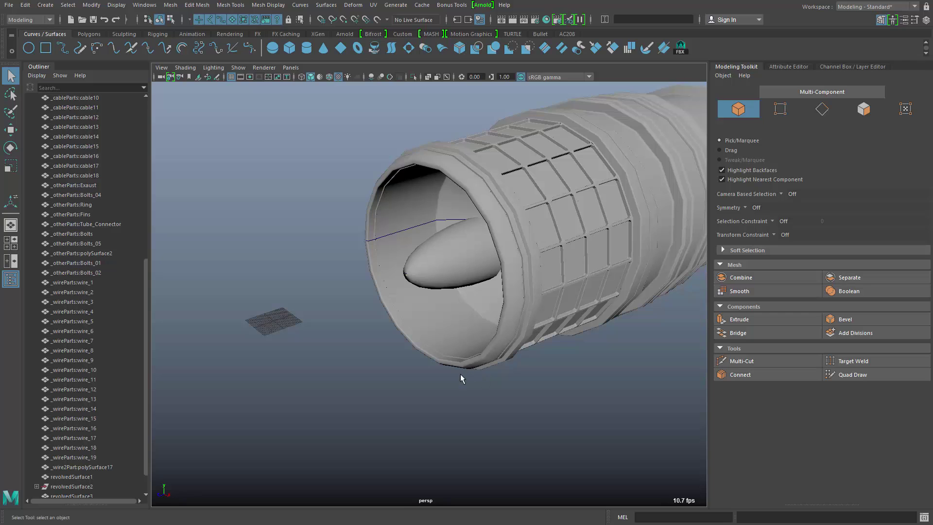
{"action": "mouse_move", "coordinate": [460, 374]}
{"action": "left_mouse_down", "text": "alt"}
{"action": "mouse_move", "coordinate": [501, 375]}
{"action": "mouse_move", "coordinate": [455, 372]}
{"action": "left_mouse_up", "text": "alt"}
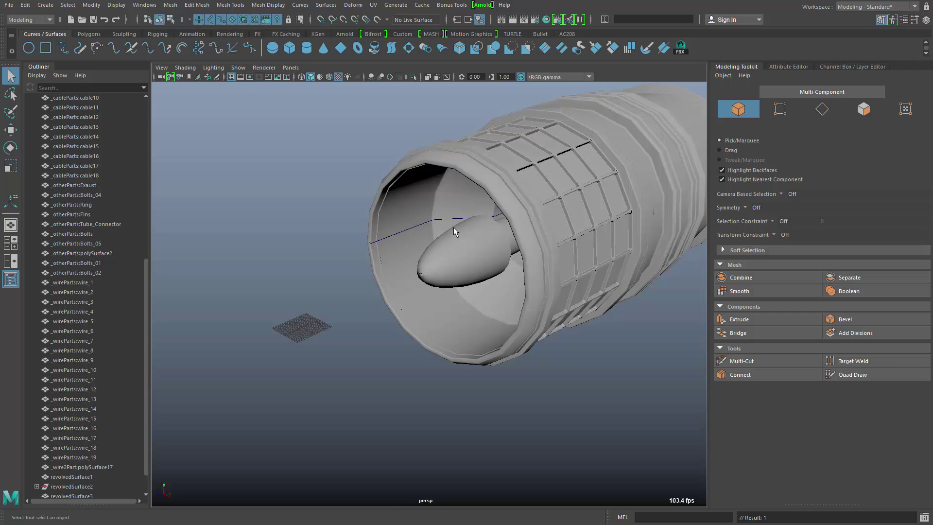
{"action": "left_click_drag", "start_coordinate": [435, 353], "coordinate": [462, 360], "text": "alt"}
{"action": "right_click_drag", "start_coordinate": [329, 377], "coordinate": [419, 375], "text": "alt"}
{"action": "middle_click_drag", "start_coordinate": [418, 374], "coordinate": [412, 380], "text": "alt"}
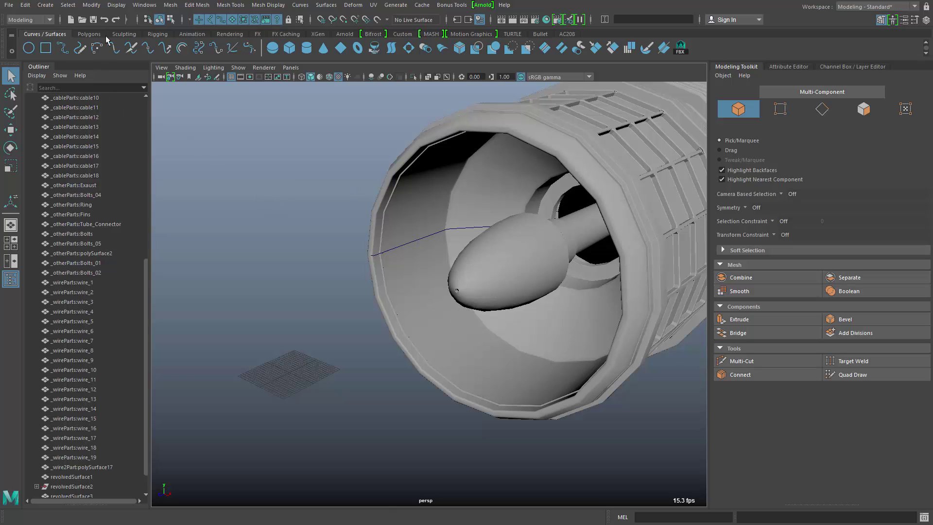
Create a polygon cube with width 13.470, height 38.468, depth 0.770, 7 width subdivisions and 4 height subdivisions as a flat blade
{"action": "left_click", "coordinate": [90, 34]}
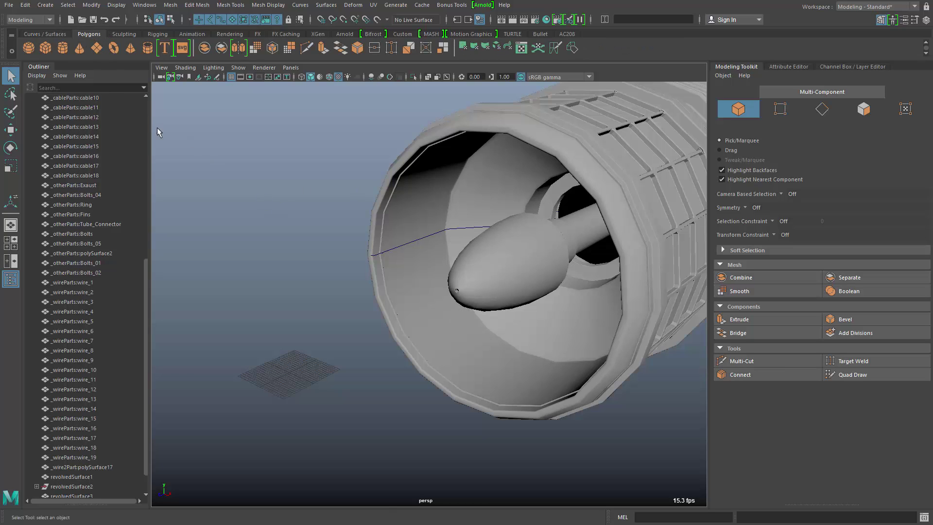
{"action": "left_click", "coordinate": [45, 48]}
{"action": "left_click", "coordinate": [805, 66]}
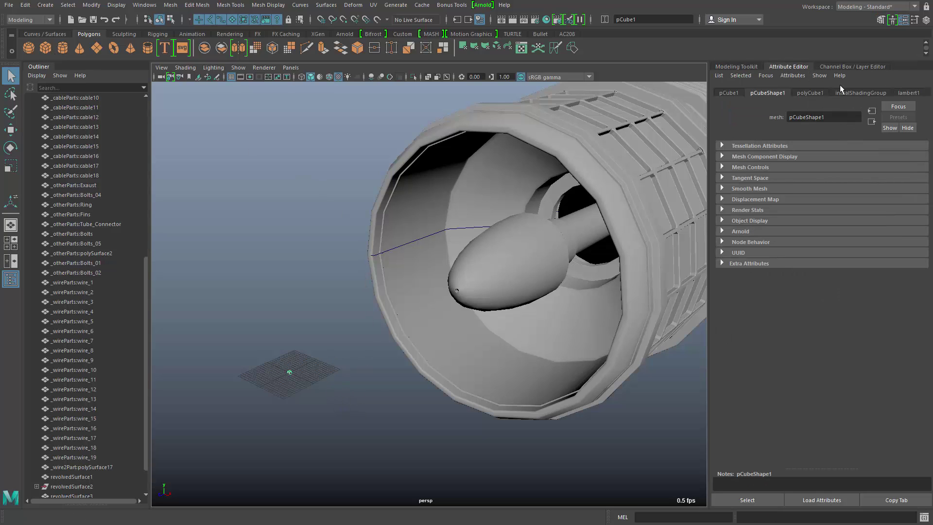
{"action": "left_click", "coordinate": [815, 93]}
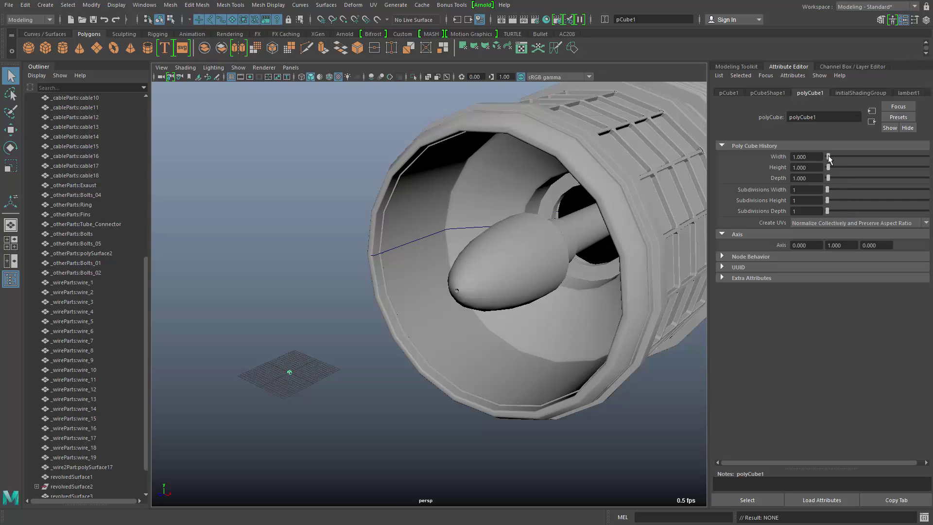
{"action": "left_click_drag", "start_coordinate": [829, 158], "coordinate": [867, 170]}
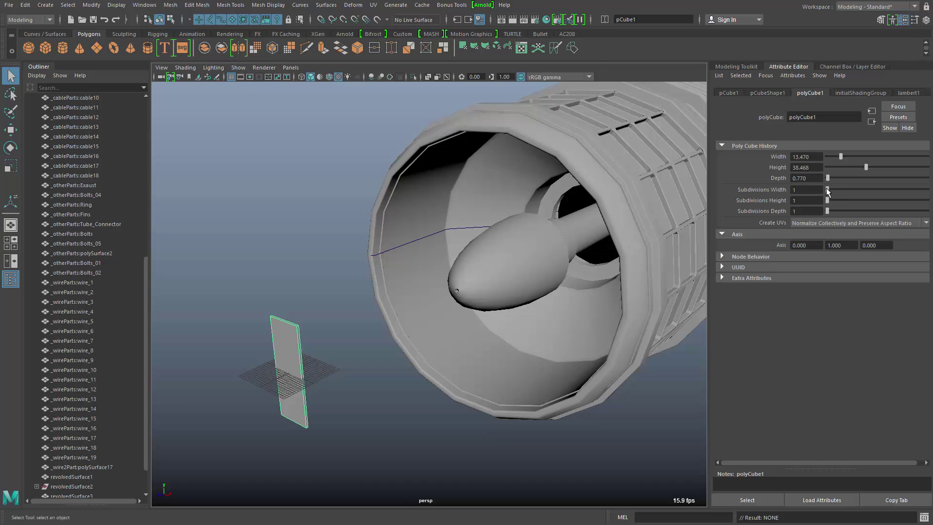
{"action": "left_click_drag", "start_coordinate": [830, 190], "coordinate": [834, 201]}
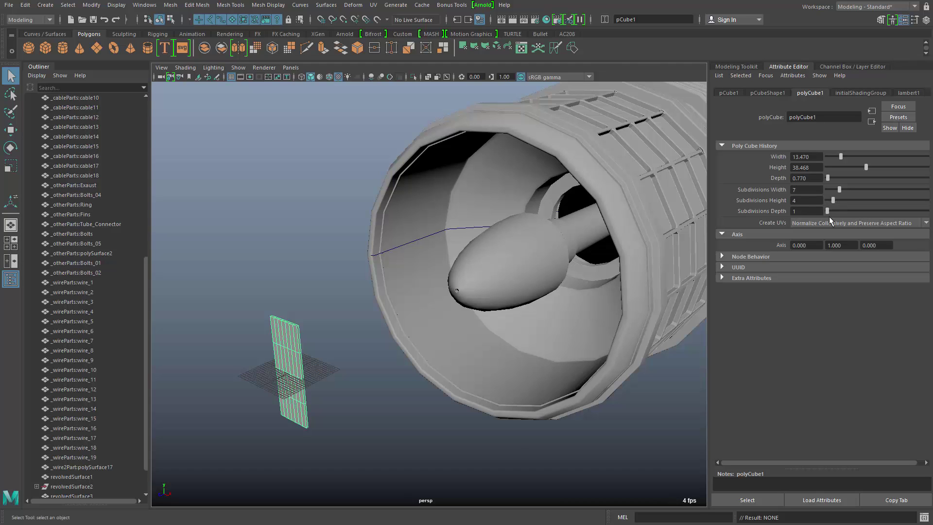
Move the blade up about 19.77 units so its base sits on the grid, and group it with the pivot at the origin
{"action": "left_click_drag", "start_coordinate": [638, 320], "coordinate": [368, 298], "text": "alt"}
{"action": "key", "text": "w"}
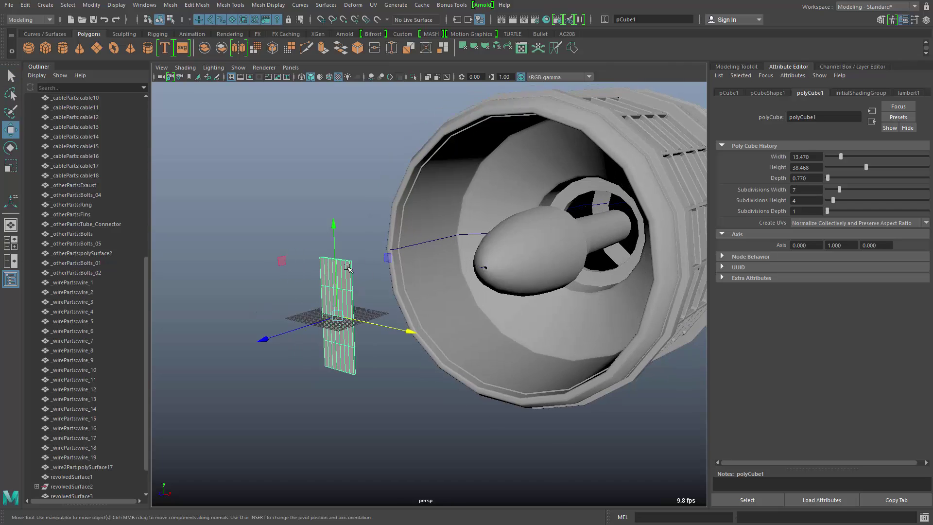
{"action": "left_click_drag", "start_coordinate": [333, 226], "coordinate": [330, 162]}
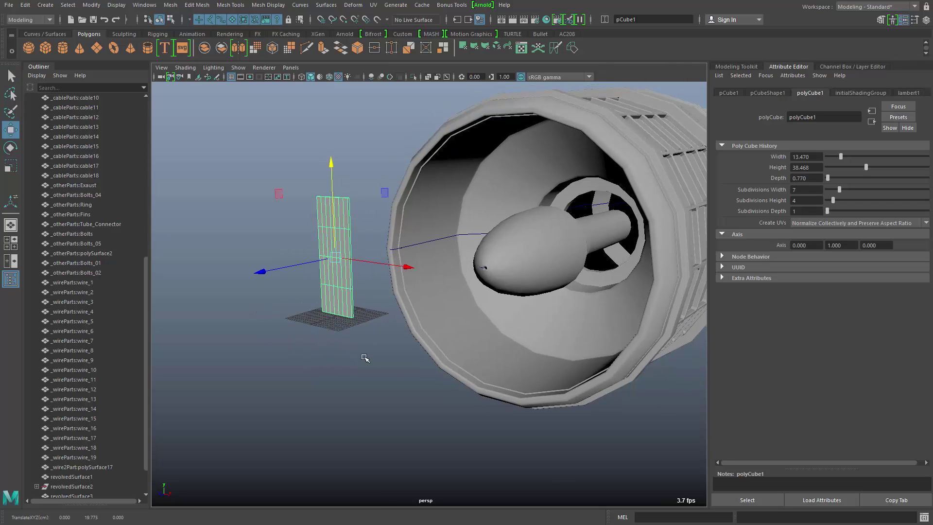
{"action": "key", "text": "ctrl+g"}
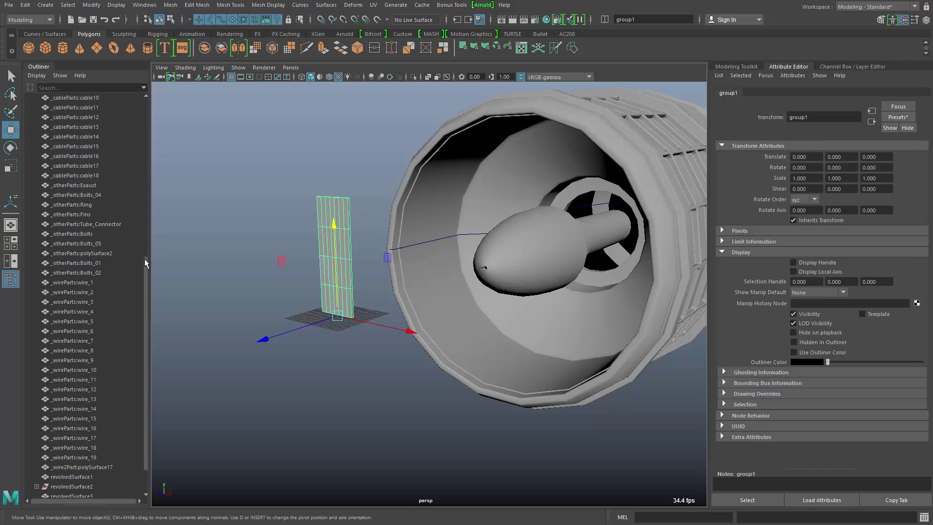
{"action": "scroll", "coordinate": [144, 262], "scroll_direction": "down", "scroll_amount": 2}
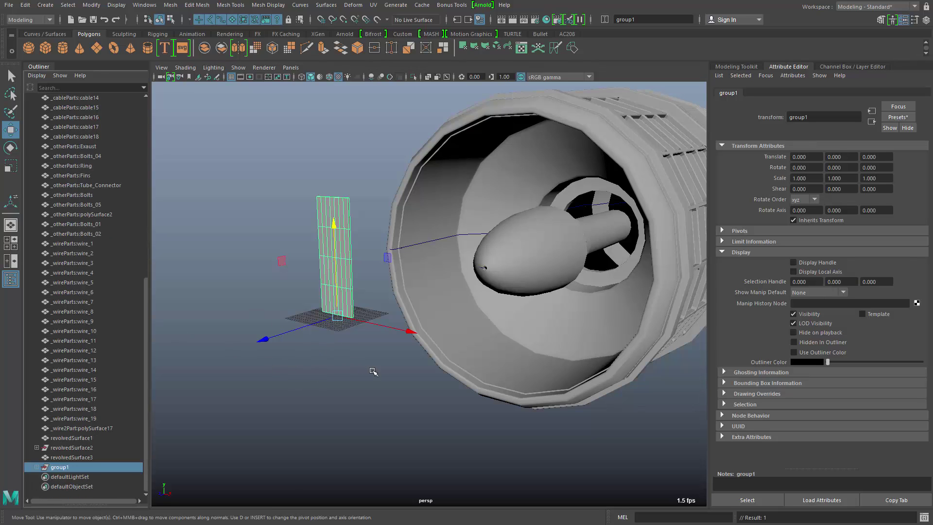
Add a nonlinear Bend deformer to the flat blade
{"action": "left_click", "coordinate": [318, 204]}
{"action": "key", "text": "f"}
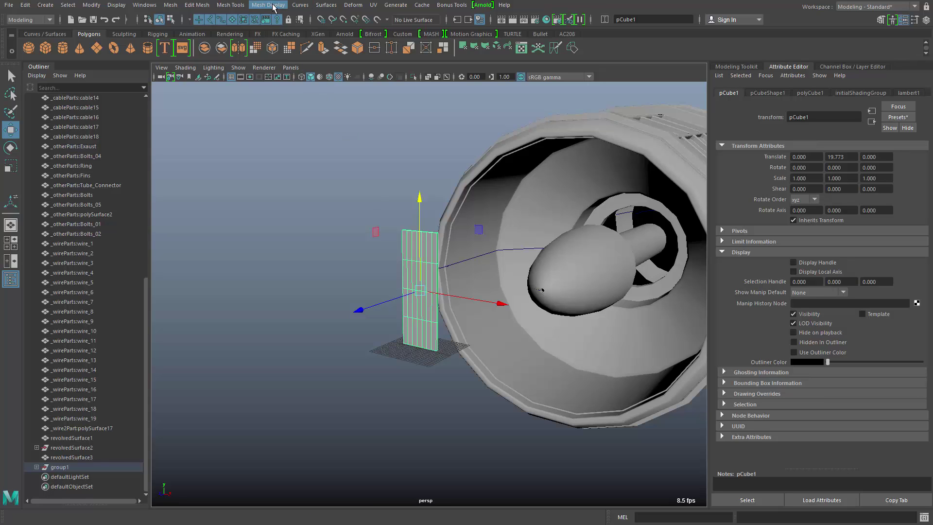
{"action": "left_click", "coordinate": [352, 6]}
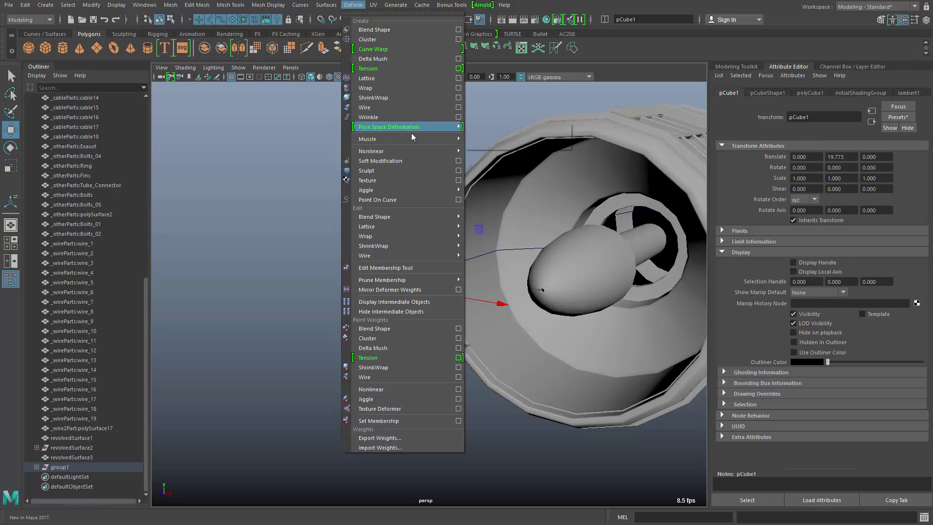
{"action": "mouse_move", "coordinate": [431, 151]}
{"action": "left_click", "coordinate": [492, 147]}
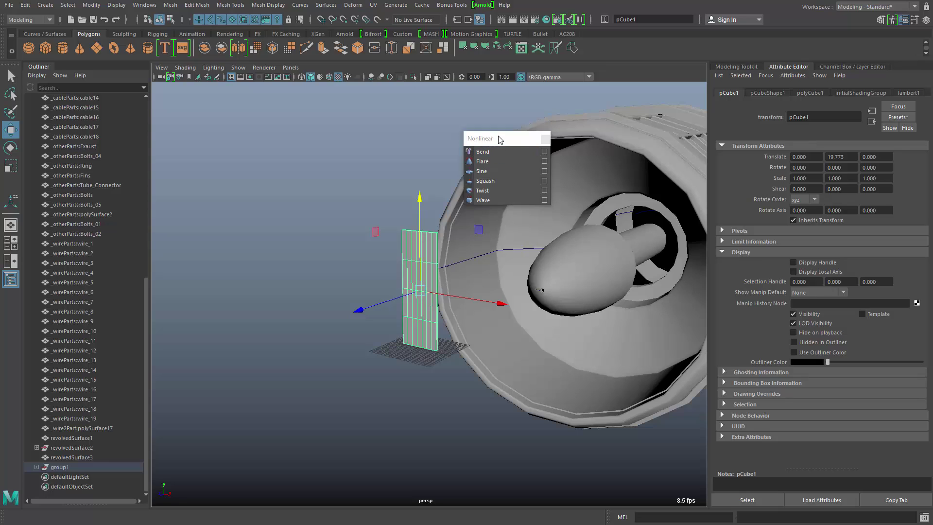
{"action": "left_click_drag", "start_coordinate": [498, 138], "coordinate": [314, 144]}
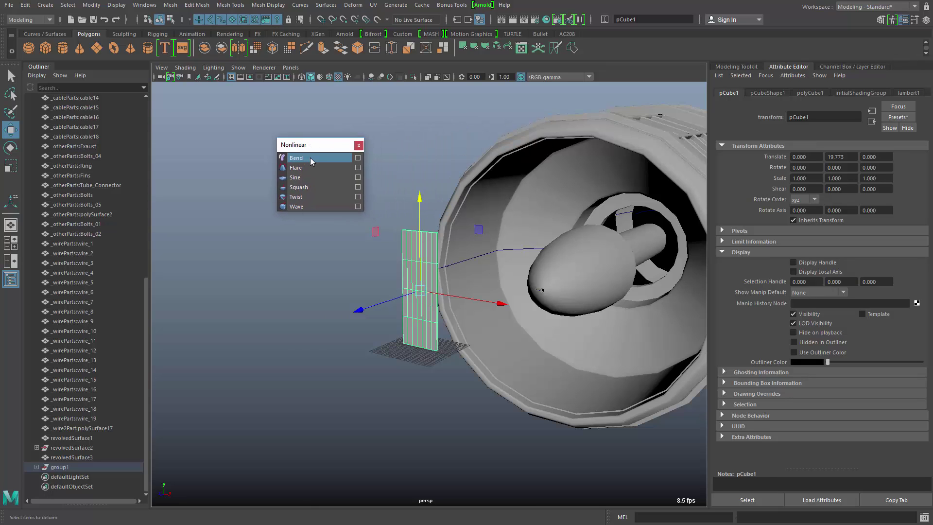
{"action": "left_click", "coordinate": [311, 161]}
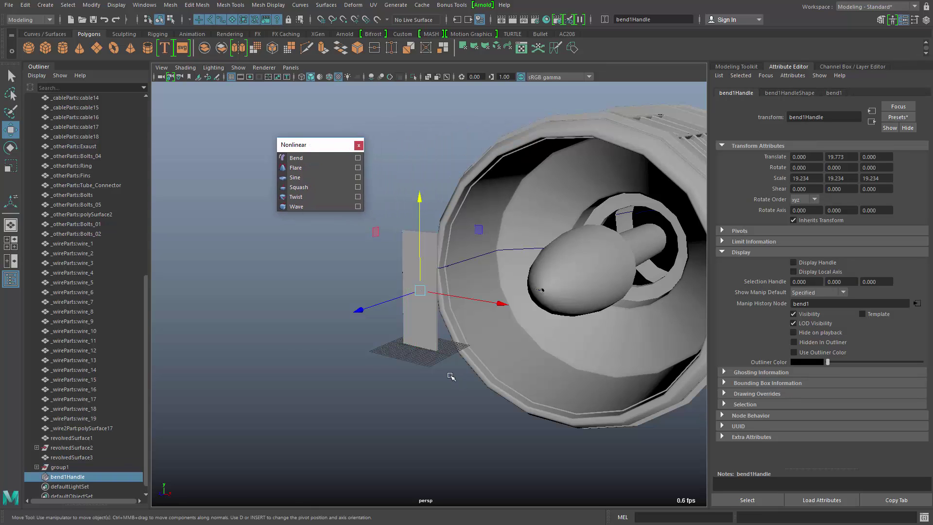
Rotate the bend handle to -90 degrees about Z and set the bend's Curvature to about 26
{"action": "key", "text": "e"}
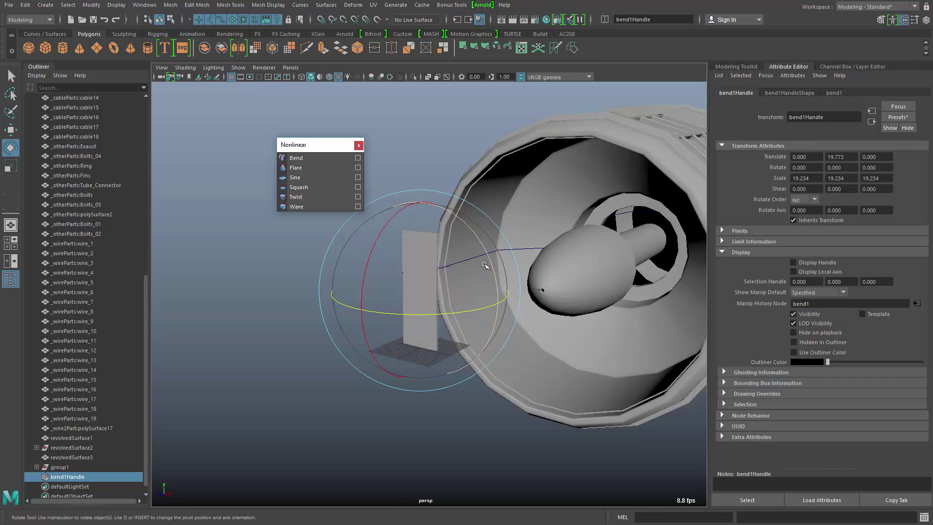
{"action": "left_click_drag", "start_coordinate": [490, 259], "coordinate": [503, 319]}
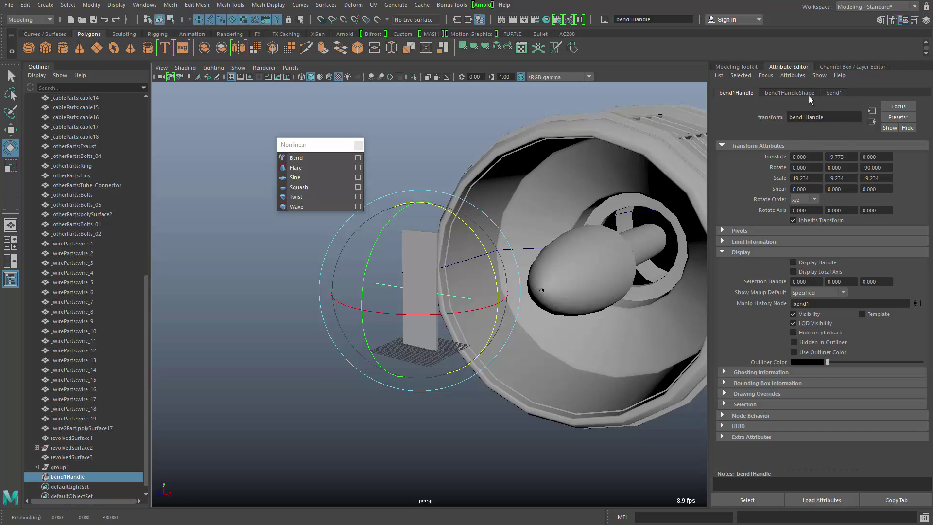
{"action": "left_click", "coordinate": [833, 93]}
{"action": "left_click_drag", "start_coordinate": [877, 155], "coordinate": [880, 155]}
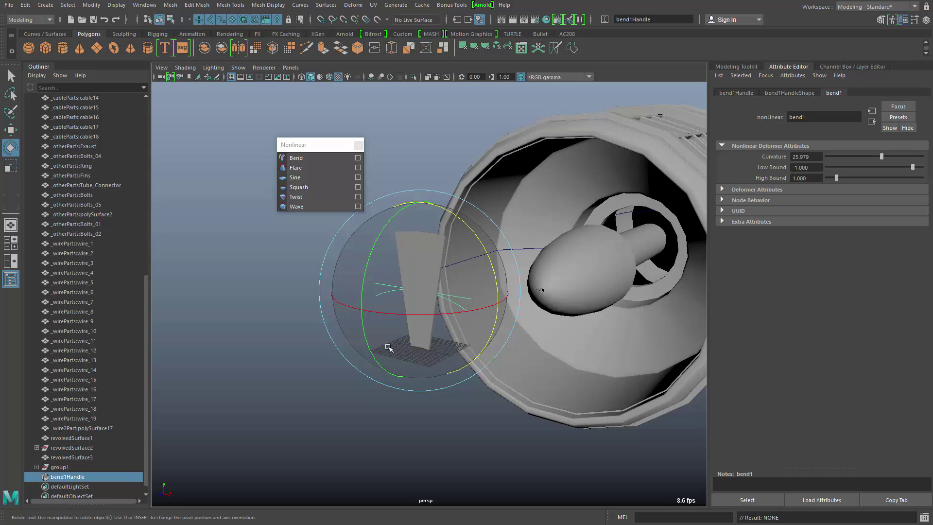
Turn the bend handle about its Y axis so the blade bows across its thickness, and raise the Curvature to about 72.4
{"action": "left_click_drag", "start_coordinate": [389, 347], "coordinate": [363, 284]}
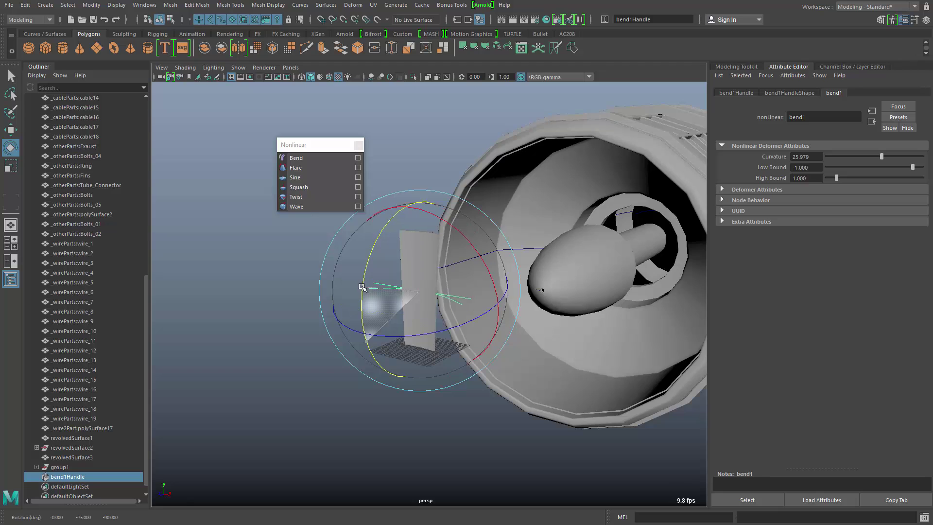
{"action": "left_click_drag", "start_coordinate": [598, 398], "coordinate": [557, 398], "text": "alt"}
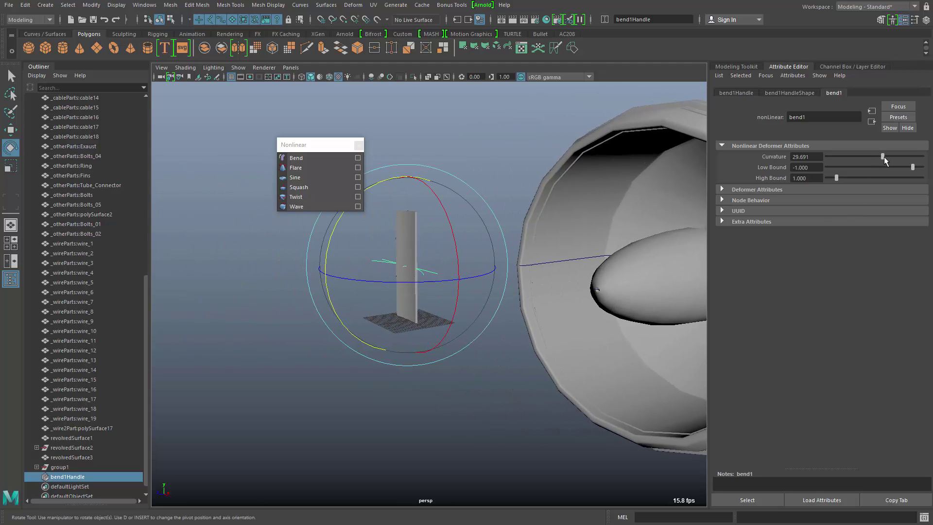
{"action": "left_click_drag", "start_coordinate": [882, 156], "coordinate": [894, 160]}
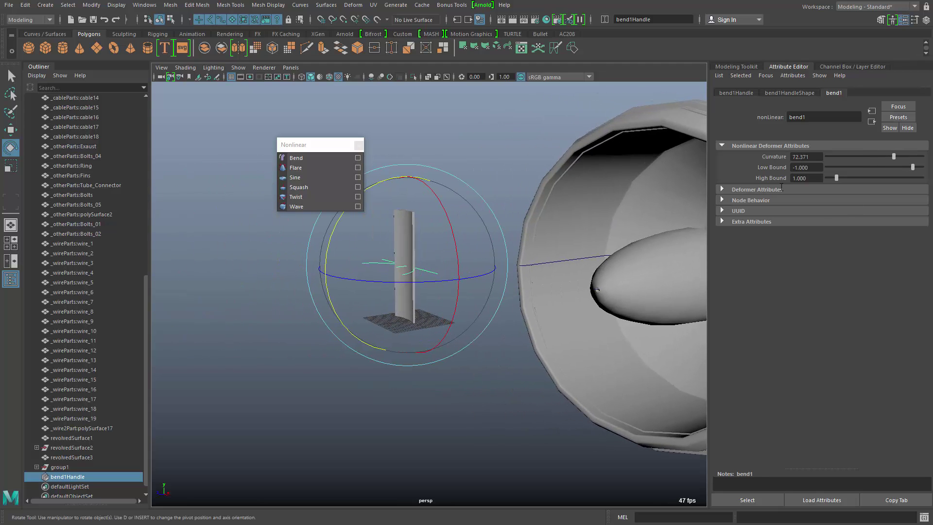
{"action": "left_click_drag", "start_coordinate": [396, 339], "coordinate": [459, 410], "text": "alt"}
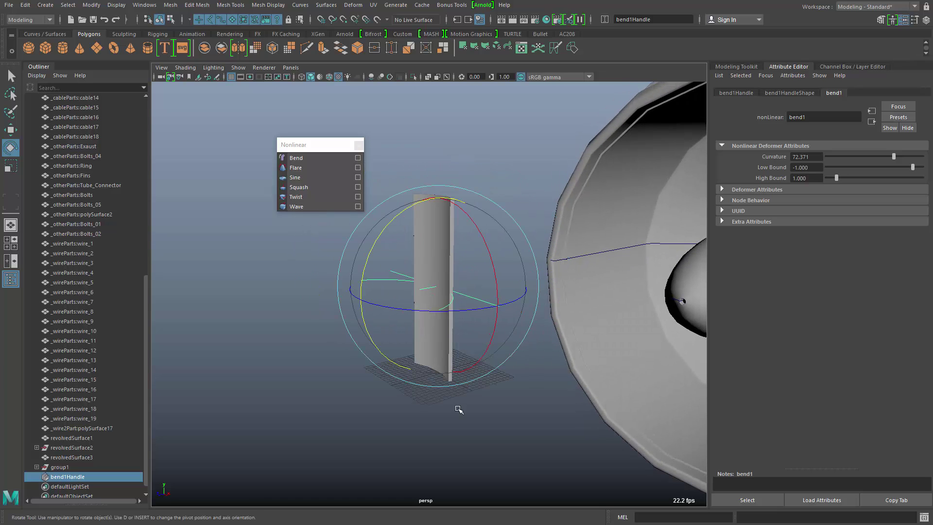
Add a Flare deformer to the bent blade with Start Flare X about 0.931, End Flare X about 1.203 and Curve about -0.155
{"action": "left_click", "coordinate": [468, 366]}
{"action": "left_click", "coordinate": [440, 349]}
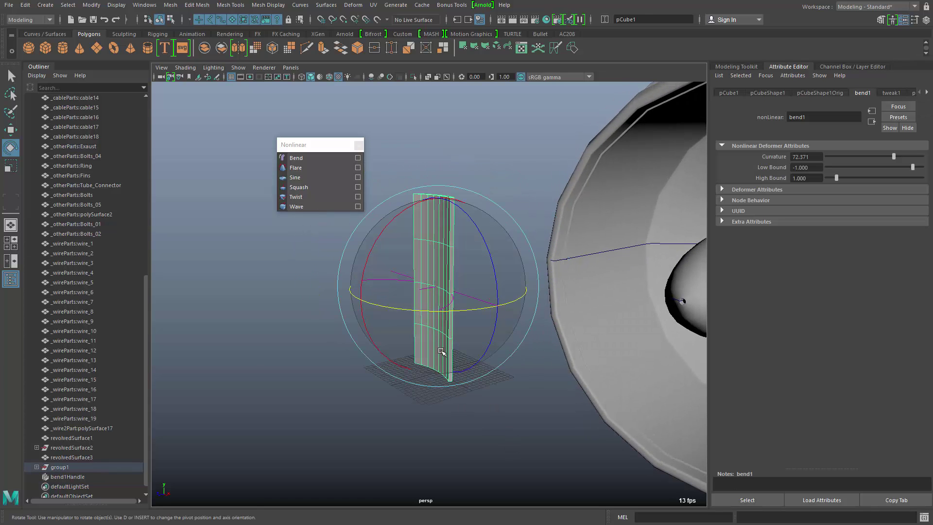
{"action": "left_click_drag", "start_coordinate": [442, 351], "coordinate": [436, 414], "text": "alt"}
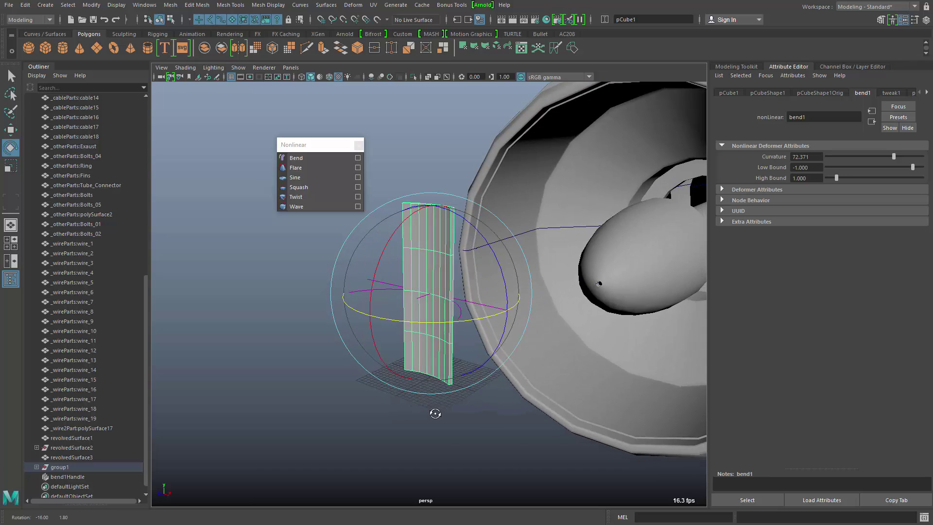
{"action": "left_click", "coordinate": [303, 168]}
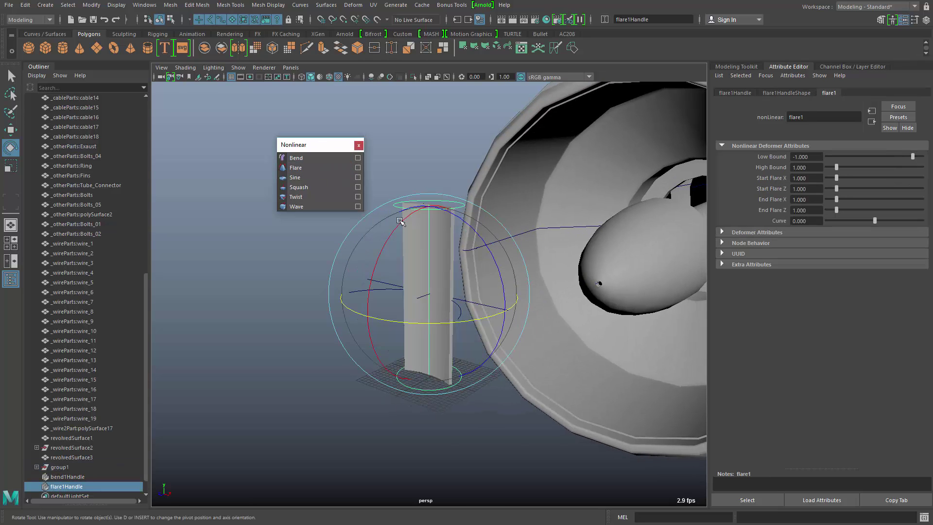
{"action": "key", "text": "t"}
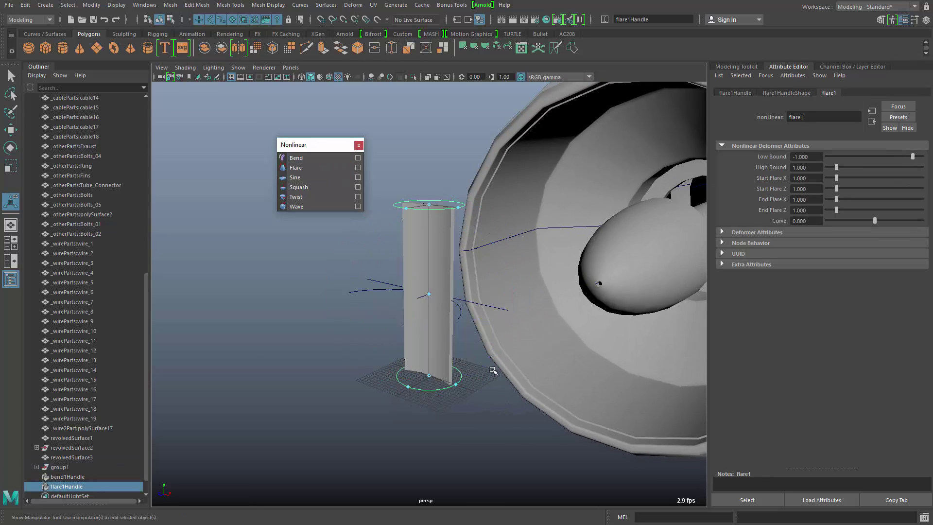
{"action": "left_click_drag", "start_coordinate": [493, 371], "coordinate": [481, 413], "text": "alt"}
{"action": "mouse_move", "coordinate": [455, 384]}
{"action": "left_mouse_down"}
{"action": "mouse_move", "coordinate": [467, 384]}
{"action": "mouse_move", "coordinate": [453, 377]}
{"action": "mouse_move", "coordinate": [478, 387]}
{"action": "mouse_move", "coordinate": [454, 380]}
{"action": "left_mouse_up"}
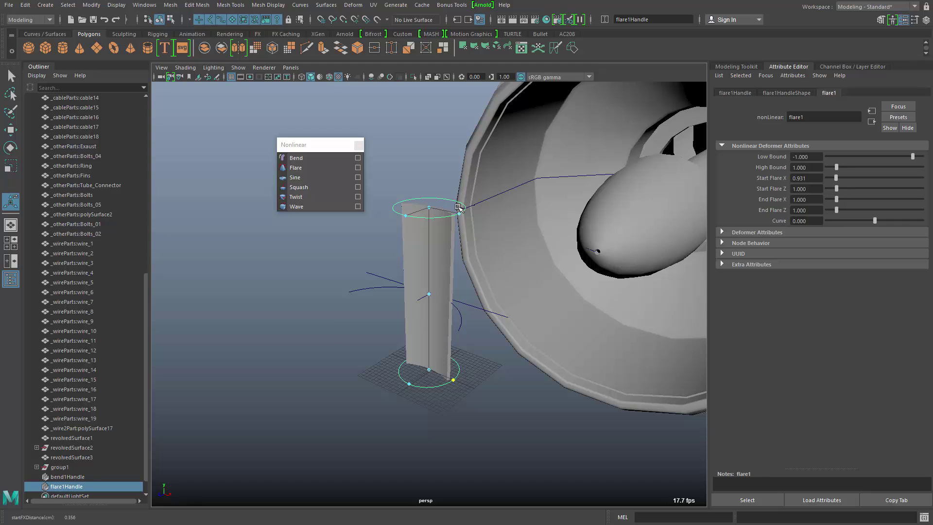
{"action": "left_click_drag", "start_coordinate": [460, 214], "coordinate": [468, 215]}
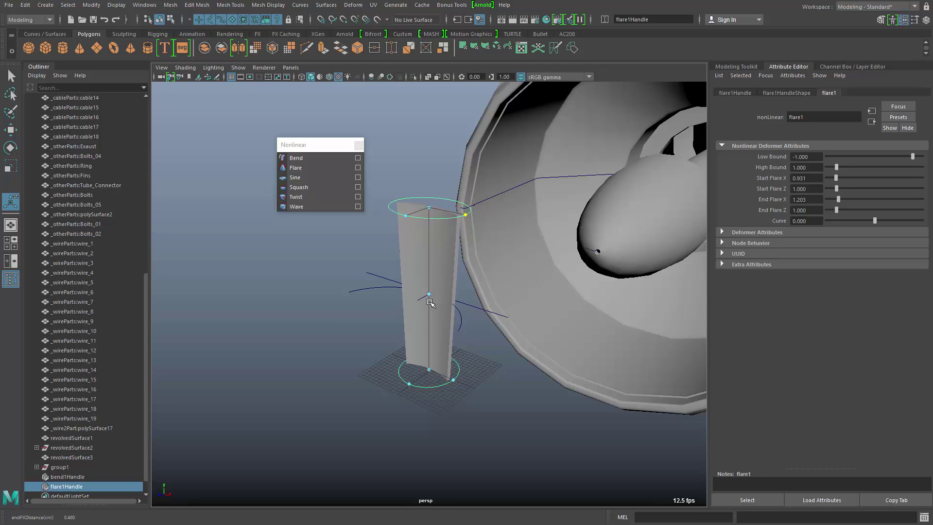
{"action": "mouse_move", "coordinate": [428, 296]}
{"action": "left_mouse_down"}
{"action": "mouse_move", "coordinate": [430, 240]}
{"action": "mouse_move", "coordinate": [420, 304]}
{"action": "mouse_move", "coordinate": [419, 288]}
{"action": "left_mouse_up"}
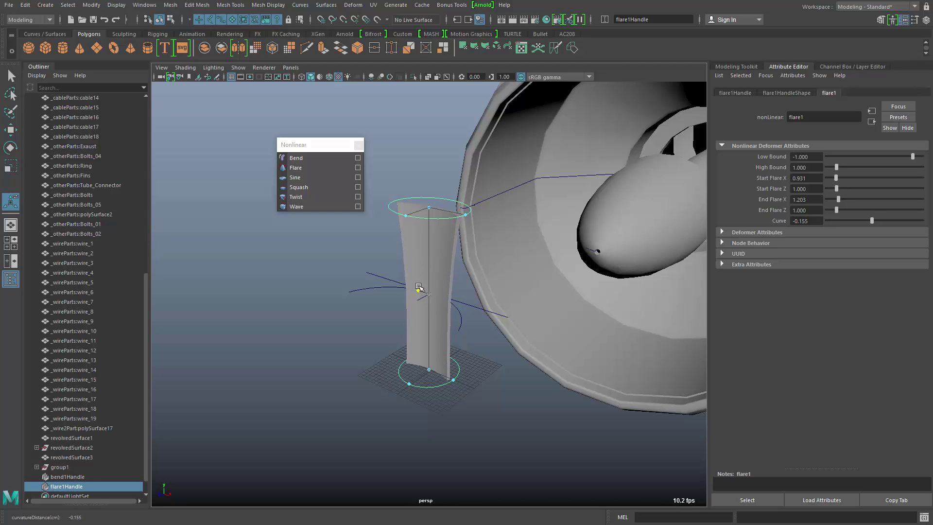
Add a Twist deformer to the flared blade with a Start Angle of about 64 and an End Angle of about 44.75 degrees
{"action": "mouse_move", "coordinate": [512, 368]}
{"action": "left_mouse_down", "text": "alt"}
{"action": "mouse_move", "coordinate": [537, 377]}
{"action": "mouse_move", "coordinate": [508, 366]}
{"action": "left_mouse_up", "text": "alt"}
{"action": "left_click", "coordinate": [448, 347]}
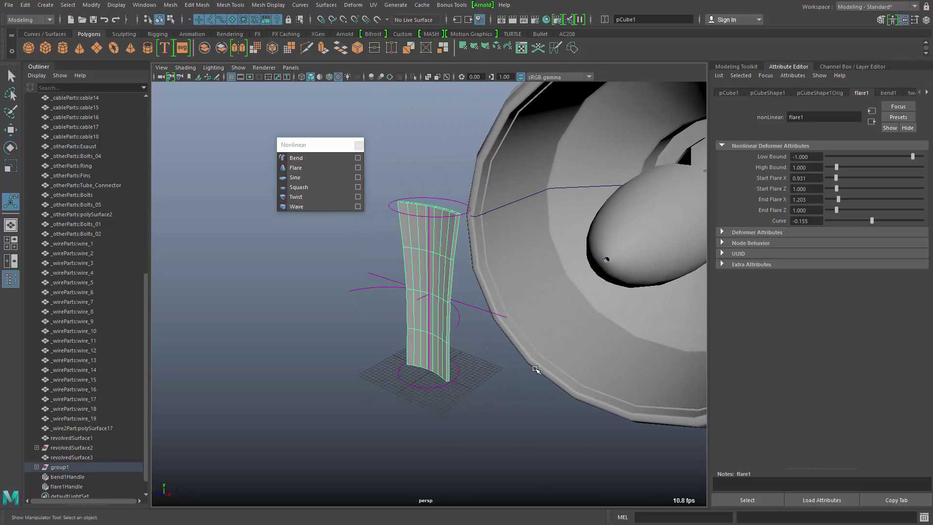
{"action": "left_click", "coordinate": [314, 195]}
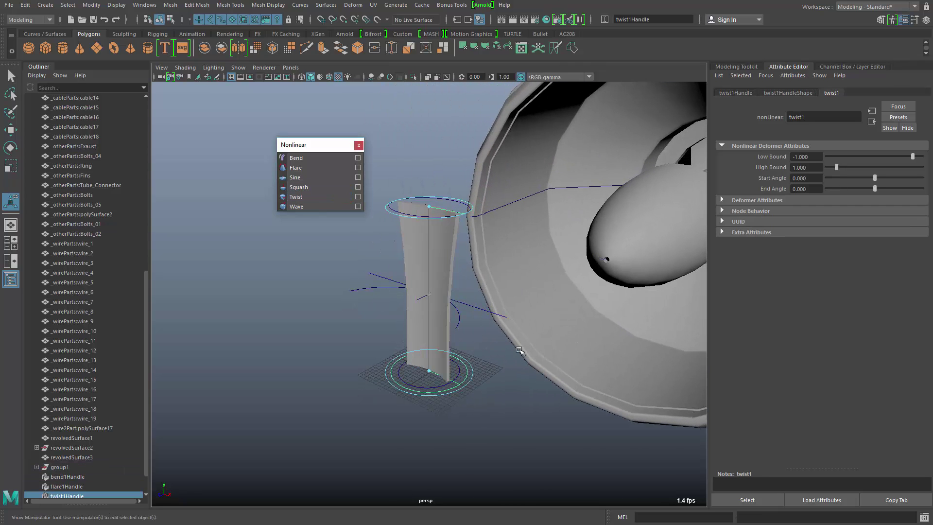
{"action": "left_click_drag", "start_coordinate": [445, 394], "coordinate": [409, 396]}
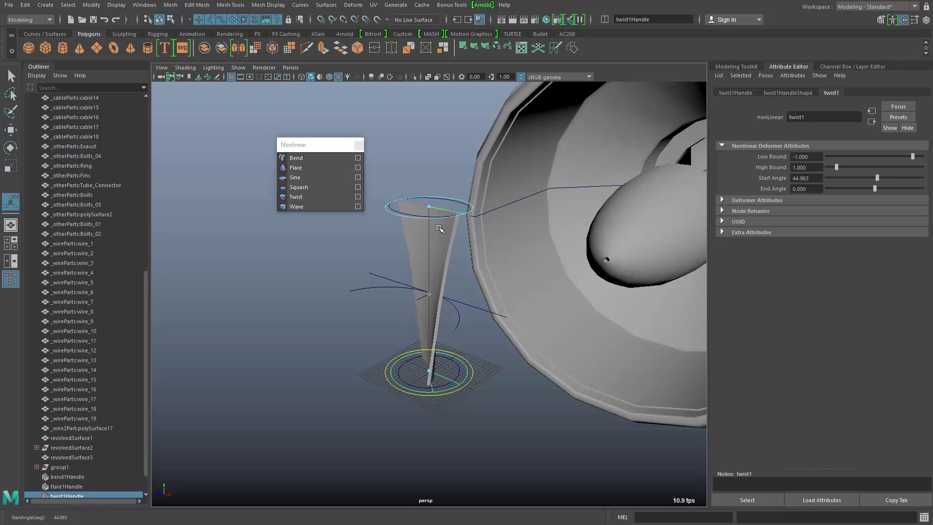
{"action": "mouse_move", "coordinate": [445, 217]}
{"action": "left_mouse_down"}
{"action": "mouse_move", "coordinate": [383, 222]}
{"action": "mouse_move", "coordinate": [431, 211]}
{"action": "left_mouse_up"}
{"action": "left_click_drag", "start_coordinate": [426, 388], "coordinate": [403, 393]}
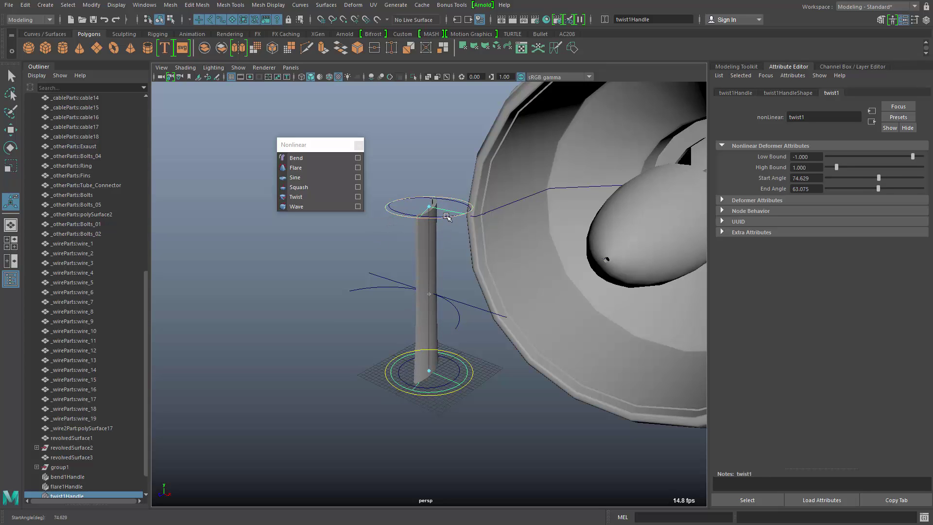
{"action": "left_click_drag", "start_coordinate": [446, 218], "coordinate": [480, 223]}
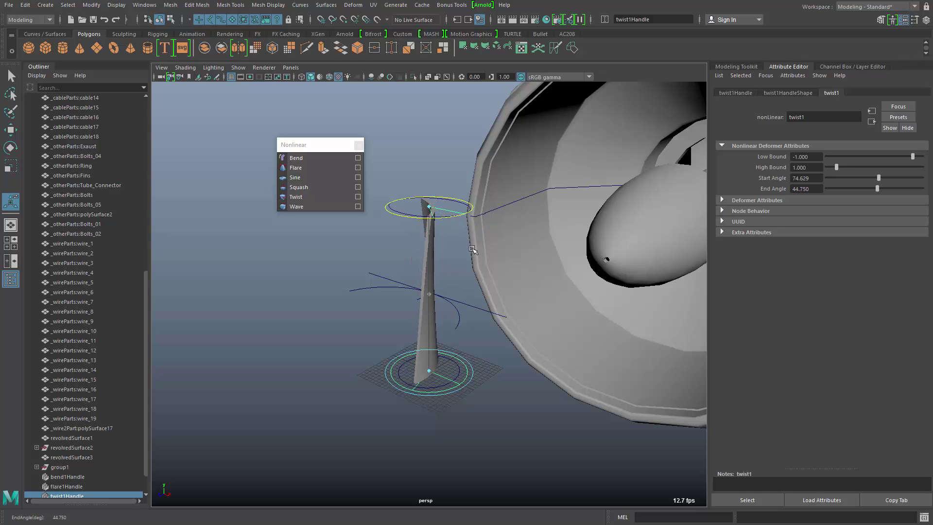
{"action": "left_click_drag", "start_coordinate": [452, 395], "coordinate": [496, 360]}
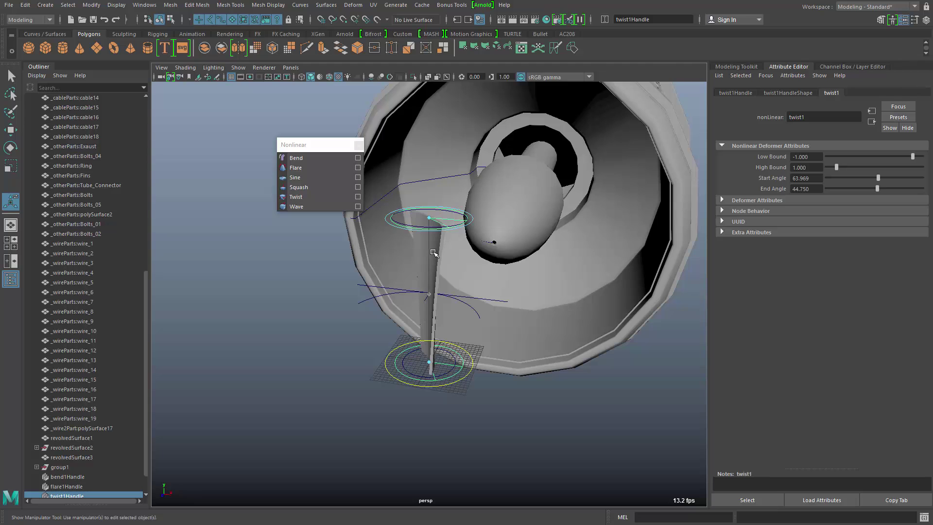
Select the blade's parent group, close the floating list of nonlinear deformers and switch to the Motion Graphics workspace
{"action": "left_click", "coordinate": [433, 252]}
{"action": "left_click", "coordinate": [78, 468]}
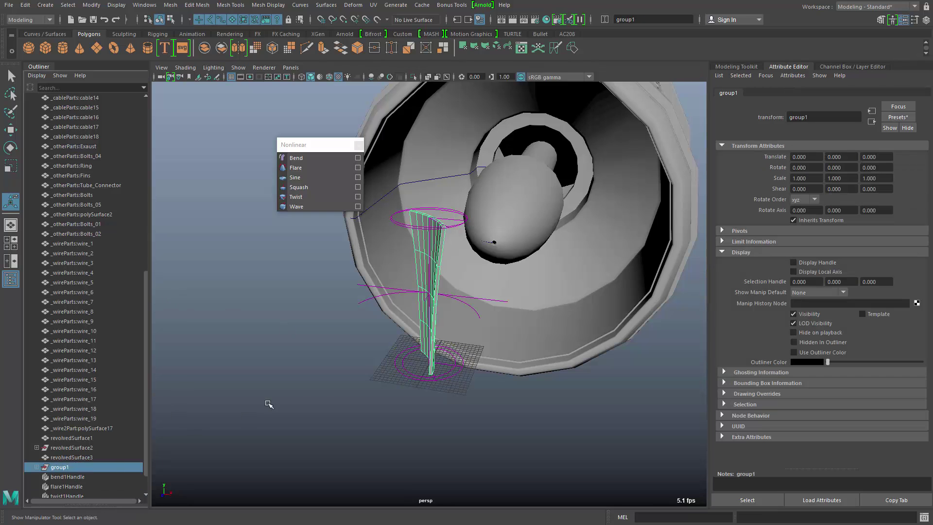
{"action": "left_click_drag", "start_coordinate": [495, 400], "coordinate": [558, 399], "text": "alt"}
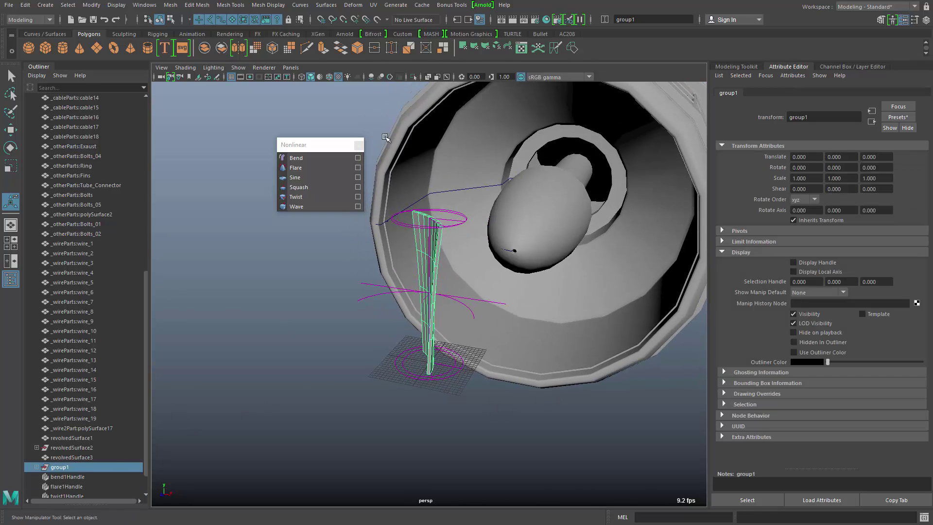
{"action": "left_click", "coordinate": [359, 145]}
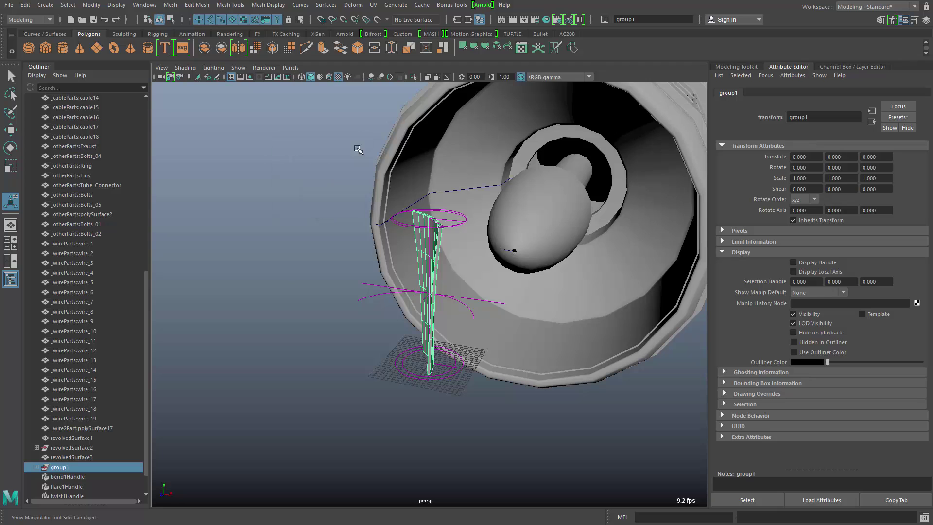
{"action": "left_click", "coordinate": [874, 7]}
{"action": "left_click", "coordinate": [859, 161]}
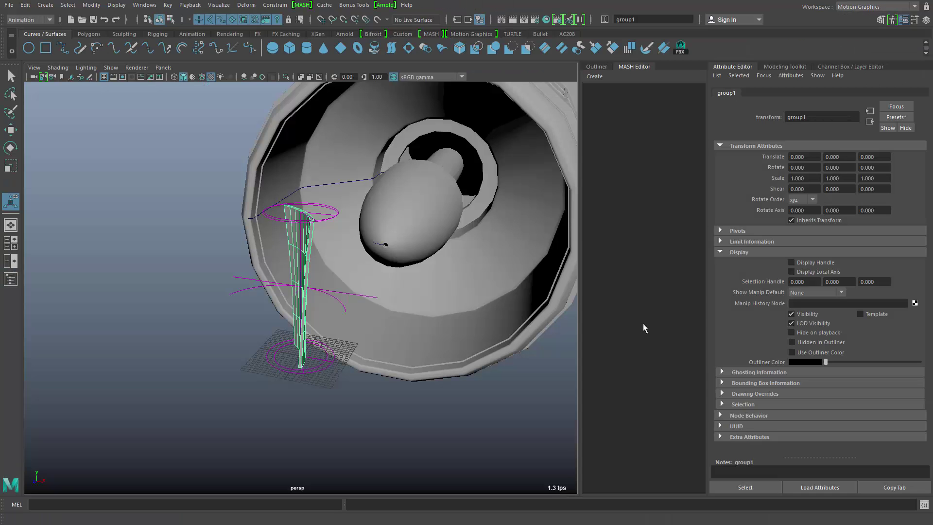
Create a MASH network from the blade group and set its Distribute node to the Radial distribution type
{"action": "left_click_drag", "start_coordinate": [316, 359], "coordinate": [367, 354], "text": "alt"}
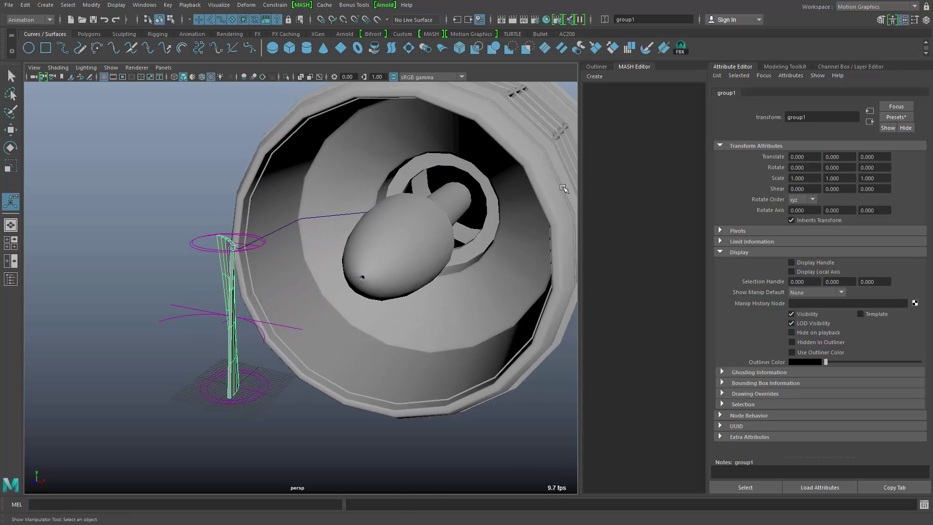
{"action": "left_click", "coordinate": [596, 76]}
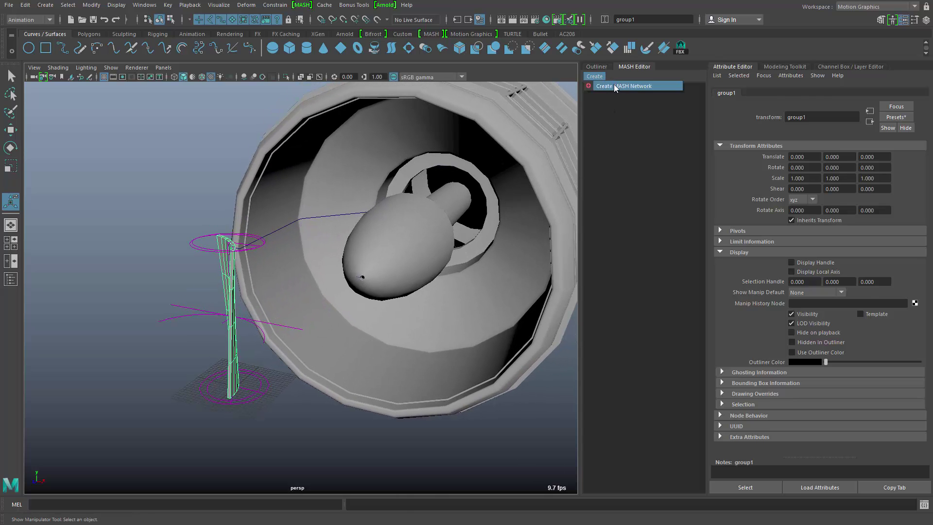
{"action": "left_click", "coordinate": [615, 86]}
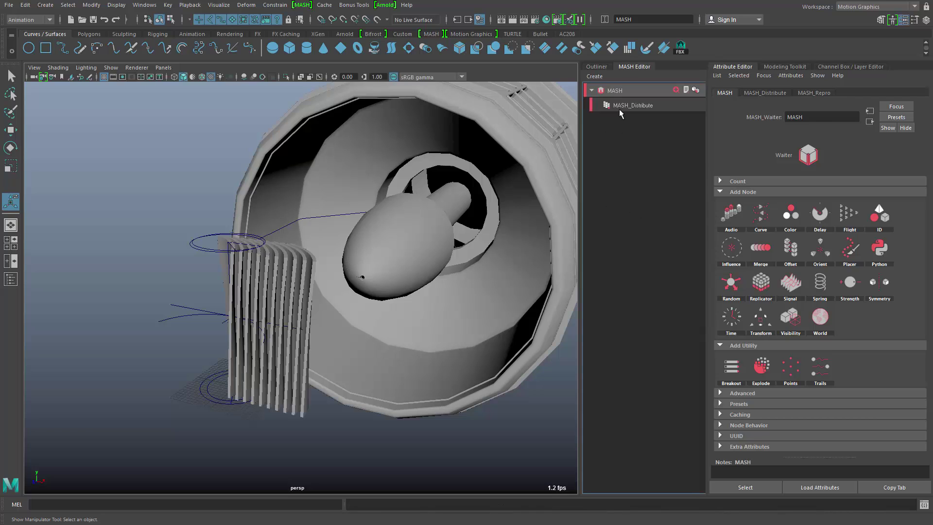
{"action": "left_click", "coordinate": [620, 107]}
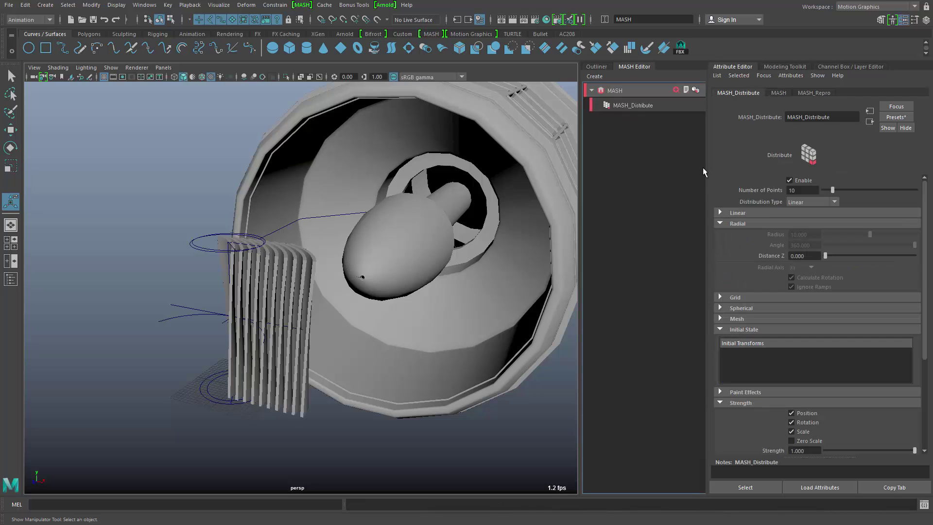
{"action": "left_click", "coordinate": [808, 202]}
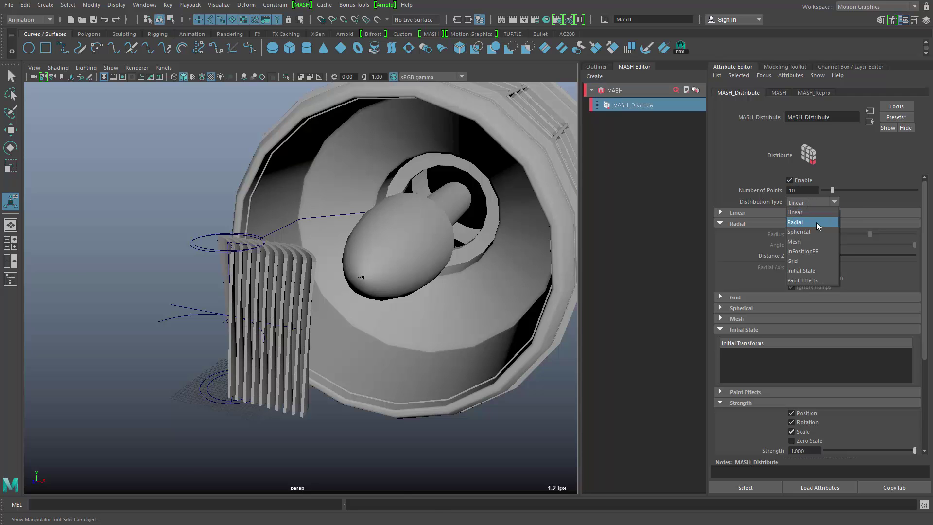
{"action": "left_click", "coordinate": [816, 222]}
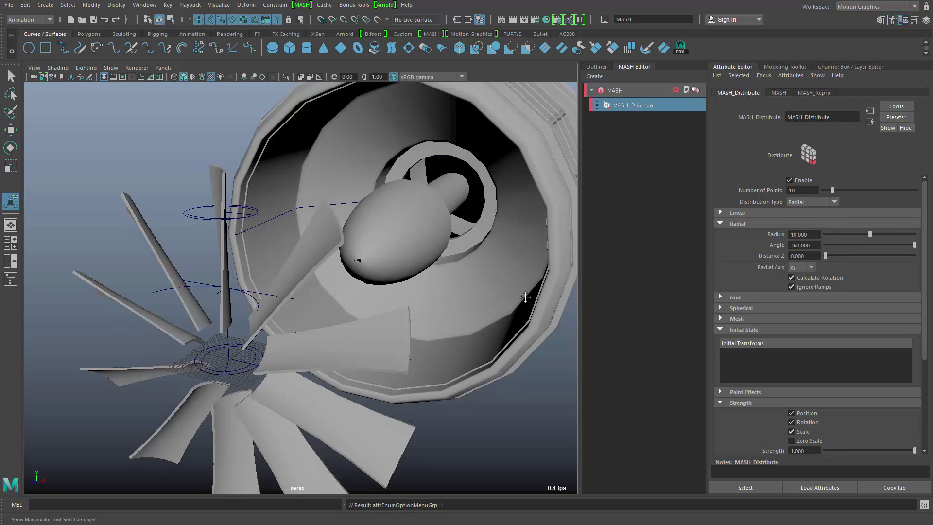
Set the radial distribution's Radius to 20 and its Number of Points to 38
{"action": "left_click_drag", "start_coordinate": [870, 236], "coordinate": [917, 237]}
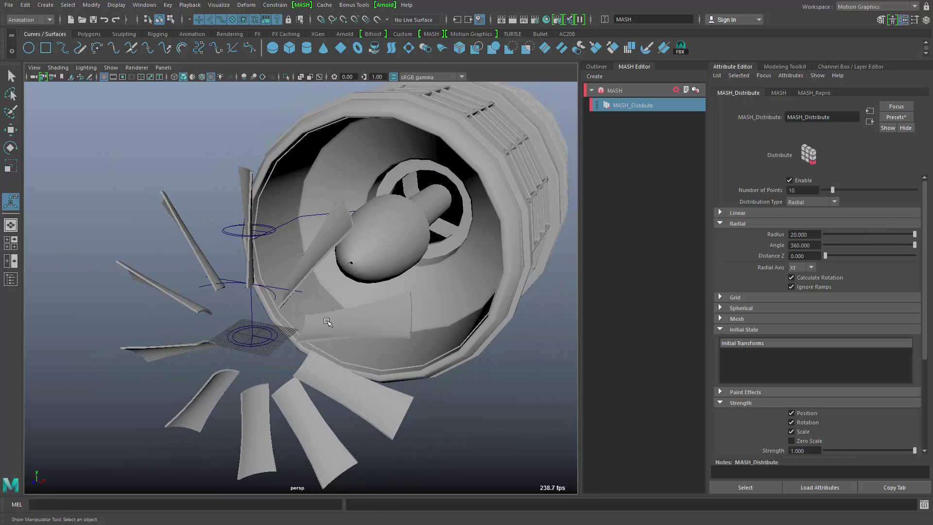
{"action": "left_click_drag", "start_coordinate": [840, 188], "coordinate": [858, 189]}
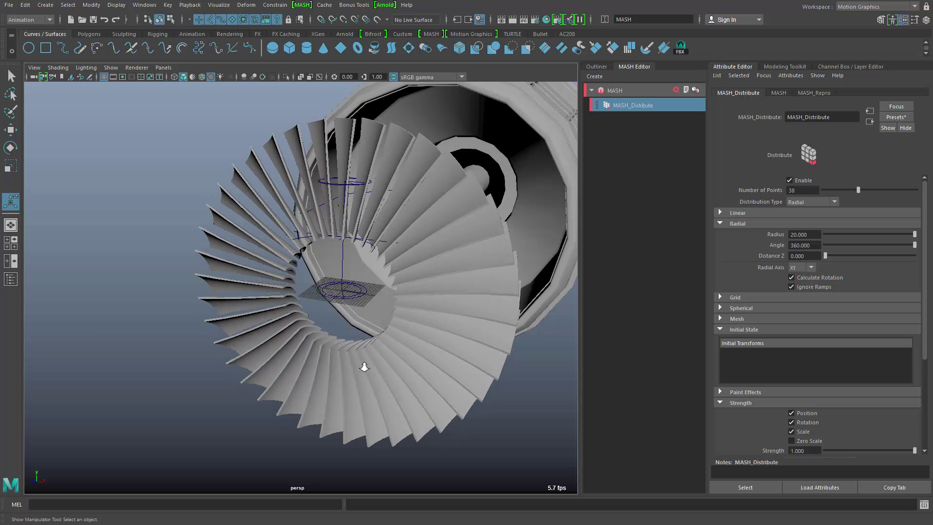
{"action": "left_click_drag", "start_coordinate": [363, 364], "coordinate": [428, 272], "text": "alt"}
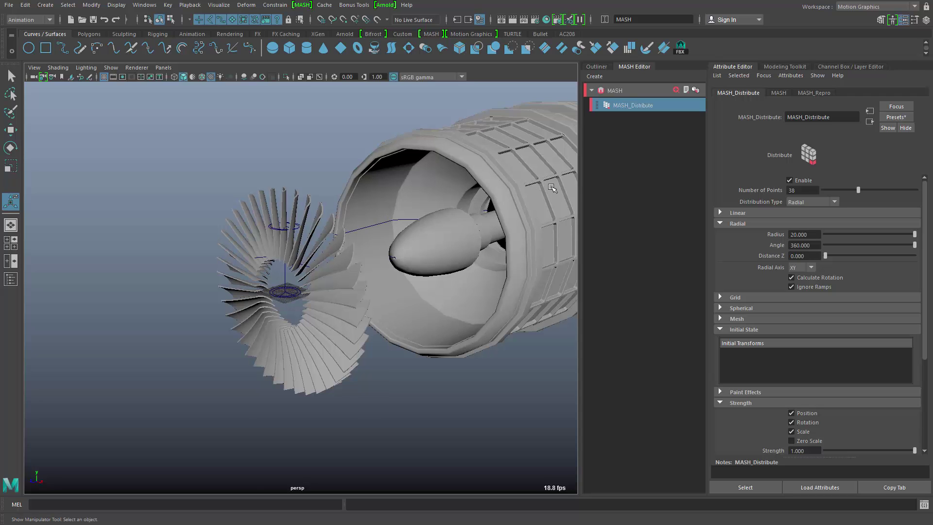
Add a Transform node to the MASH network and create a controller null for it
{"action": "left_click", "coordinate": [675, 90]}
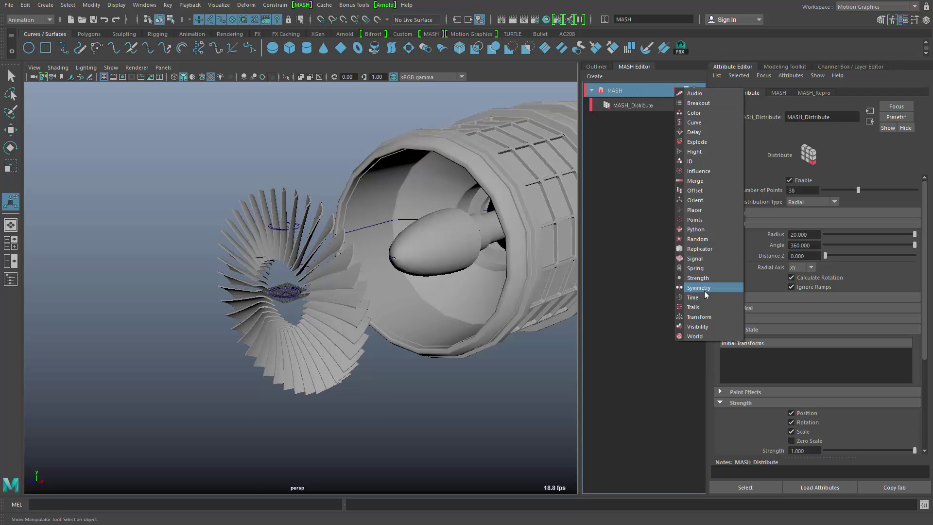
{"action": "left_click", "coordinate": [712, 317]}
{"action": "middle_click_drag", "start_coordinate": [364, 283], "coordinate": [346, 286], "text": "alt"}
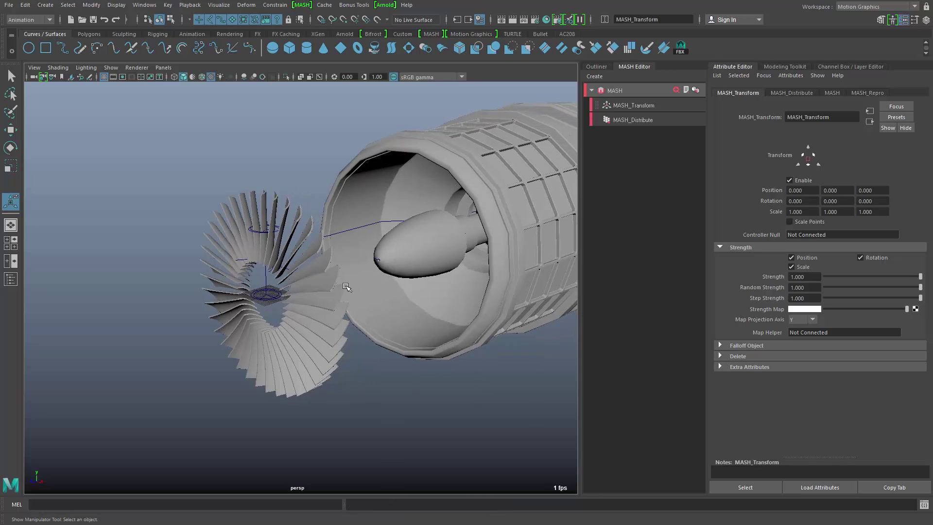
{"action": "right_click", "coordinate": [820, 233]}
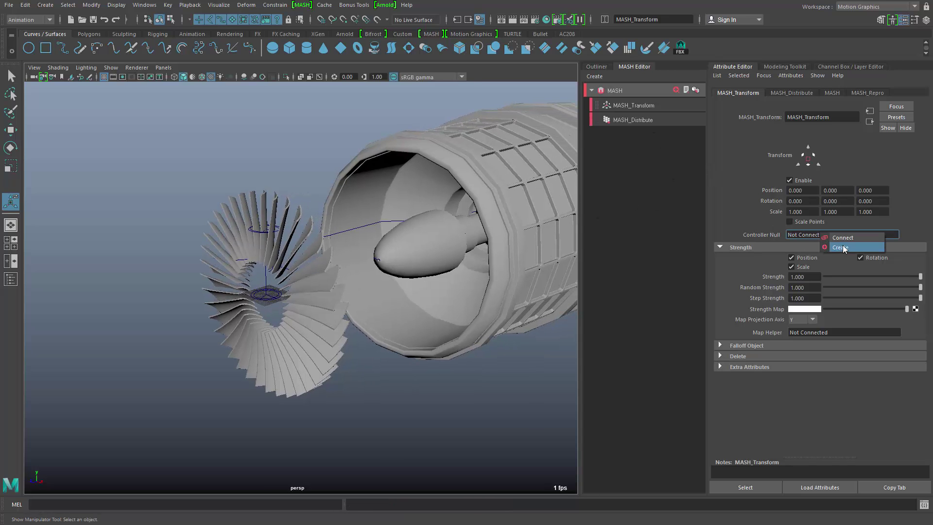
{"action": "left_click", "coordinate": [843, 247]}
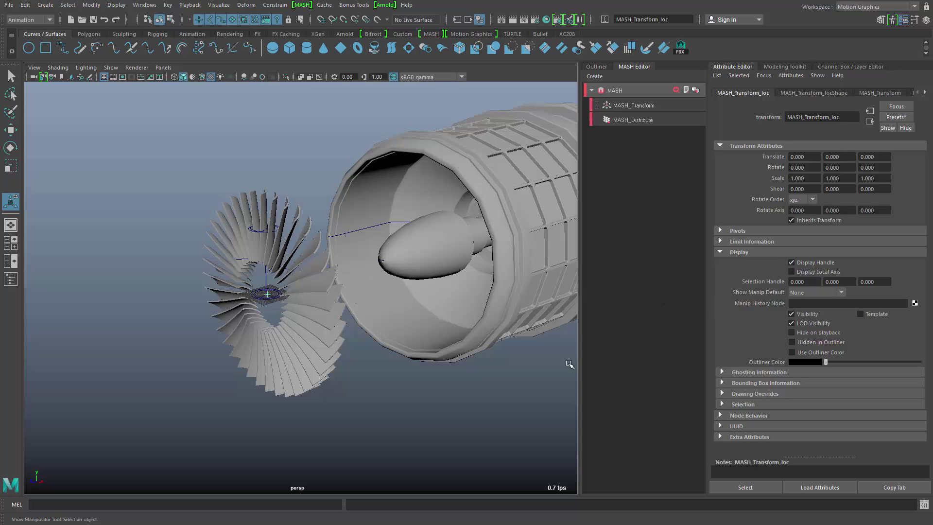
Move the Transform node's locator along Z to about -162.6, placing the blade ring inside the engine intake around the nose cone
{"action": "left_click", "coordinate": [461, 423]}
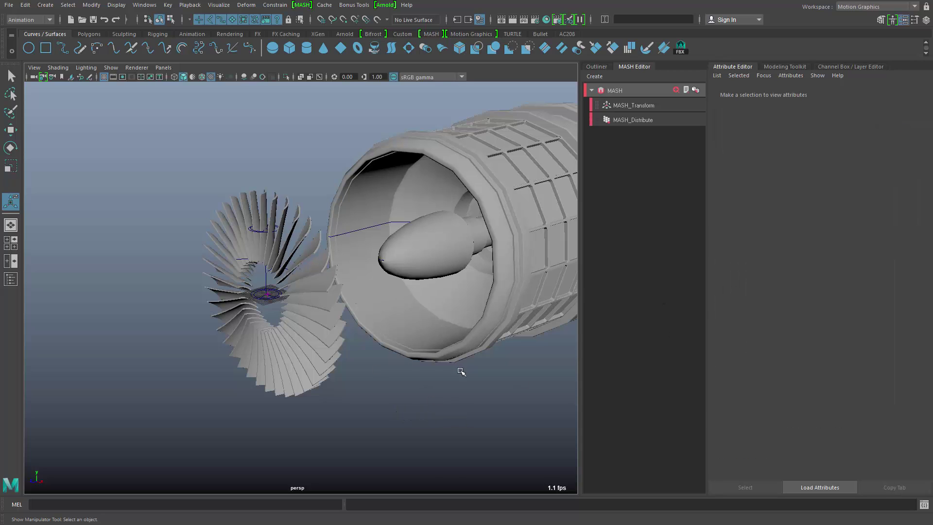
{"action": "left_click_drag", "start_coordinate": [222, 276], "coordinate": [374, 364]}
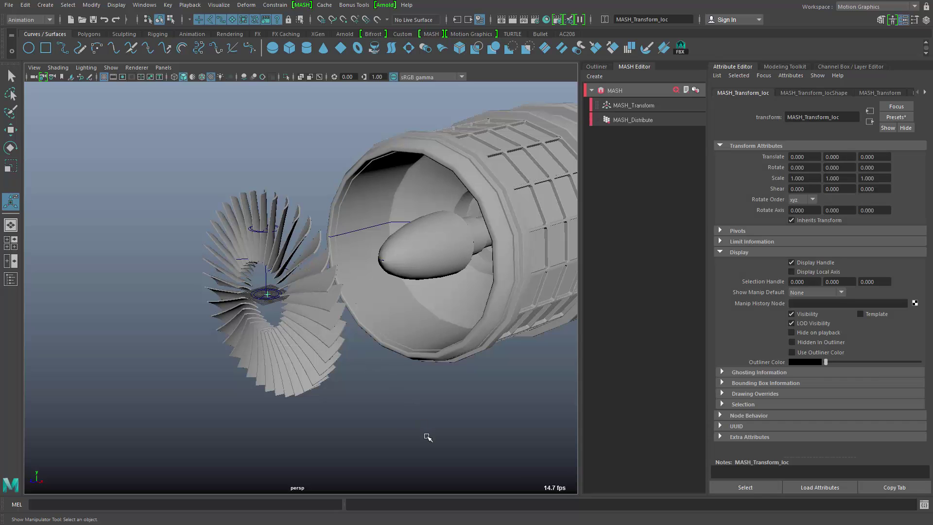
{"action": "key", "text": "w"}
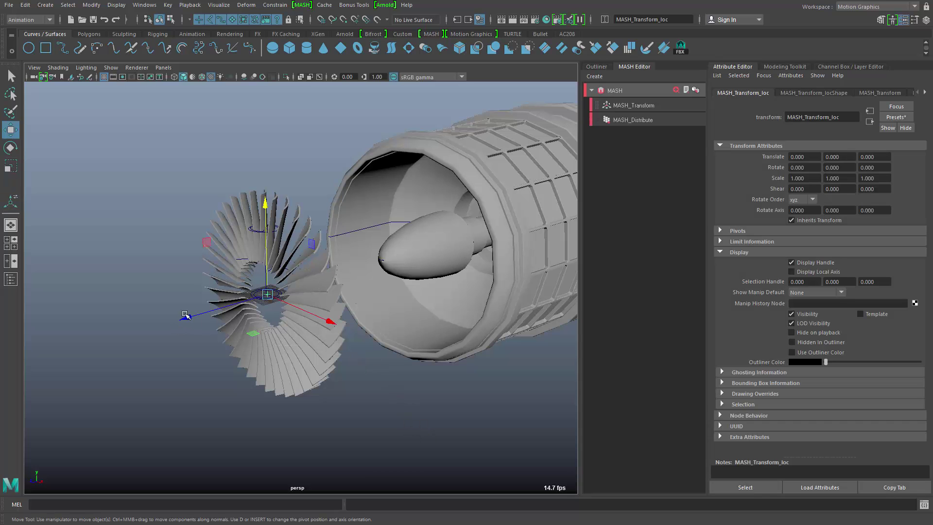
{"action": "left_click_drag", "start_coordinate": [188, 317], "coordinate": [406, 297]}
{"action": "mouse_move", "coordinate": [477, 356]}
{"action": "left_mouse_down", "text": "alt"}
{"action": "mouse_move", "coordinate": [527, 354]}
{"action": "mouse_move", "coordinate": [480, 353]}
{"action": "left_mouse_up", "text": "alt"}
{"action": "middle_click_drag", "start_coordinate": [461, 350], "coordinate": [408, 366], "text": "alt"}
{"action": "right_click_drag", "start_coordinate": [409, 367], "coordinate": [535, 371], "text": "alt"}
{"action": "middle_click_drag", "start_coordinate": [535, 371], "coordinate": [527, 362], "text": "alt"}
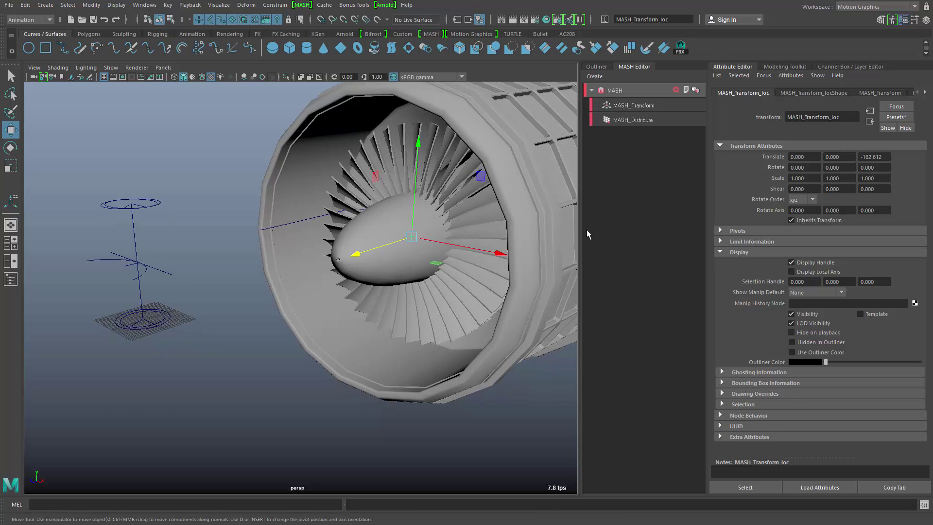
Set the Distribute node's radial Radius to 24
{"action": "left_click", "coordinate": [656, 119]}
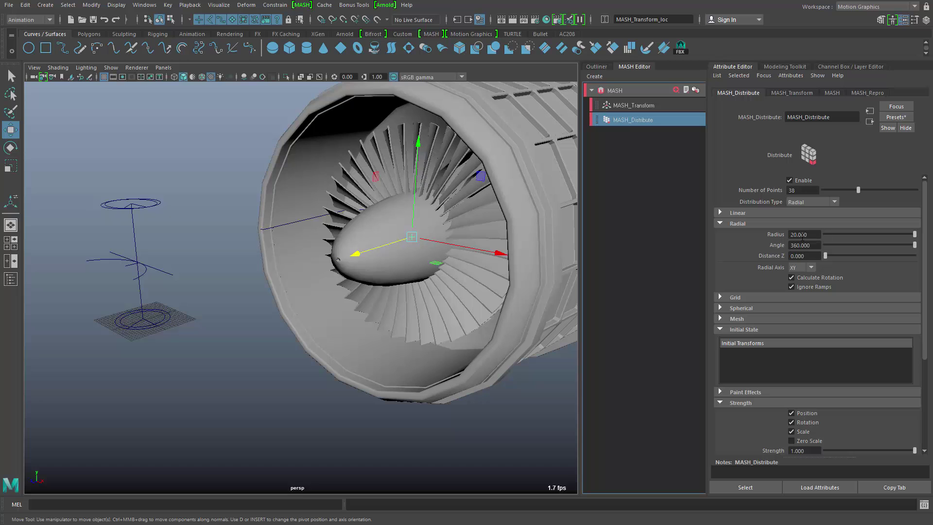
{"action": "mouse_move", "coordinate": [806, 235]}
{"action": "middle_mouse_down", "text": "ctrl"}
{"action": "mouse_move", "coordinate": [819, 237]}
{"action": "mouse_move", "coordinate": [803, 240]}
{"action": "middle_mouse_up", "text": "ctrl"}
{"action": "left_click_drag", "start_coordinate": [802, 240], "coordinate": [807, 237], "text": "ctrl"}
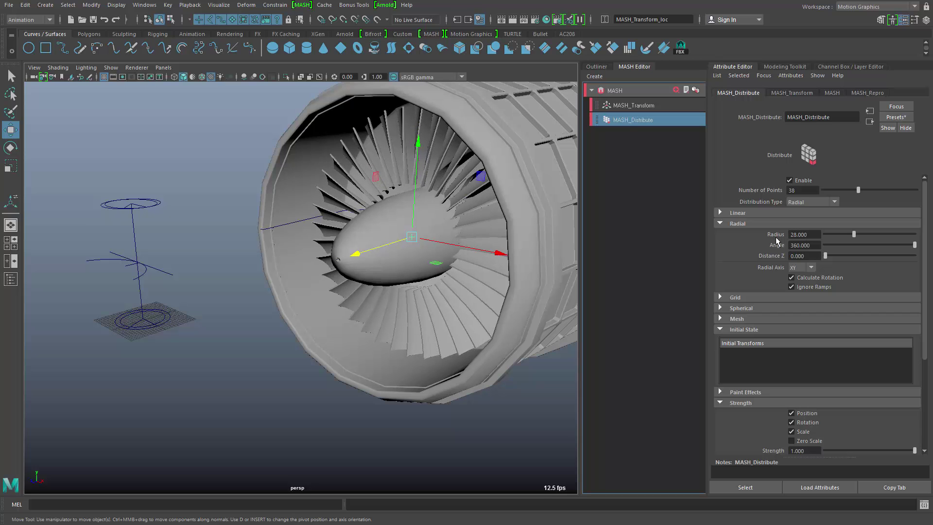
{"action": "left_click_drag", "start_coordinate": [459, 305], "coordinate": [508, 307], "text": "alt"}
{"action": "middle_click_drag", "start_coordinate": [411, 277], "coordinate": [471, 268], "text": "alt"}
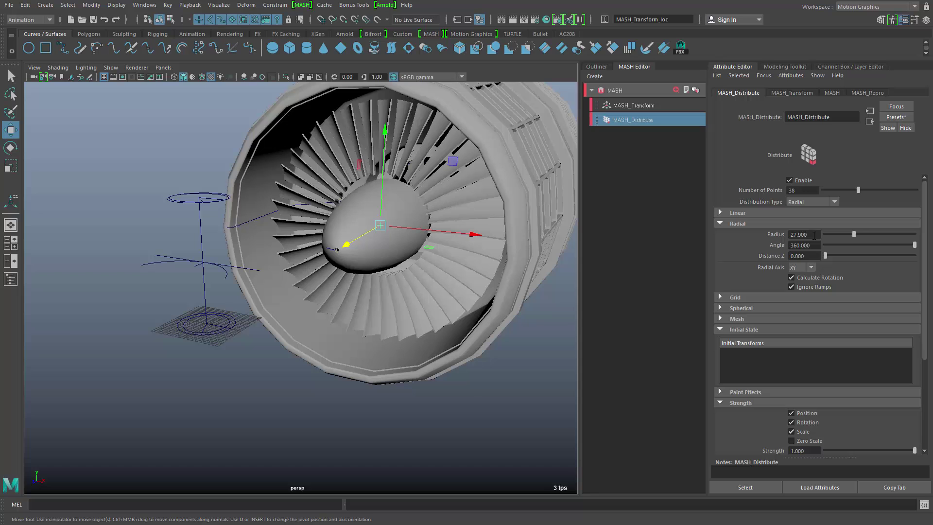
{"action": "left_click_drag", "start_coordinate": [814, 235], "coordinate": [795, 239], "text": "ctrl"}
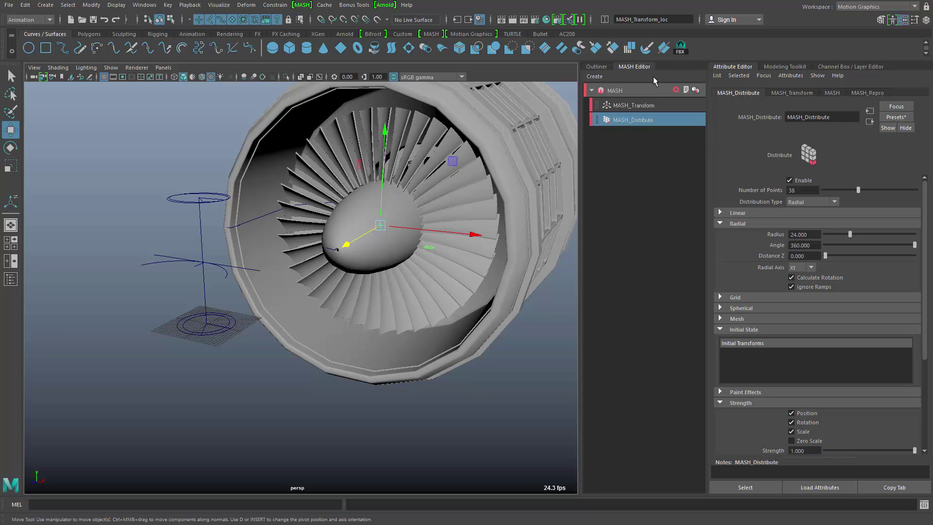
Select the hidden blade group group1, stretch it along Y to a scale of about 1.258 and unhide it
{"action": "left_click", "coordinate": [606, 68]}
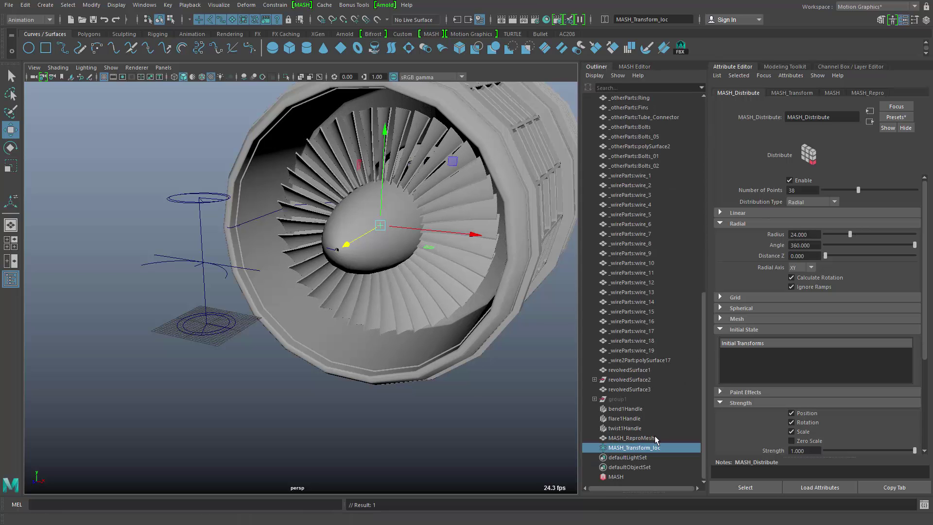
{"action": "left_click", "coordinate": [618, 399]}
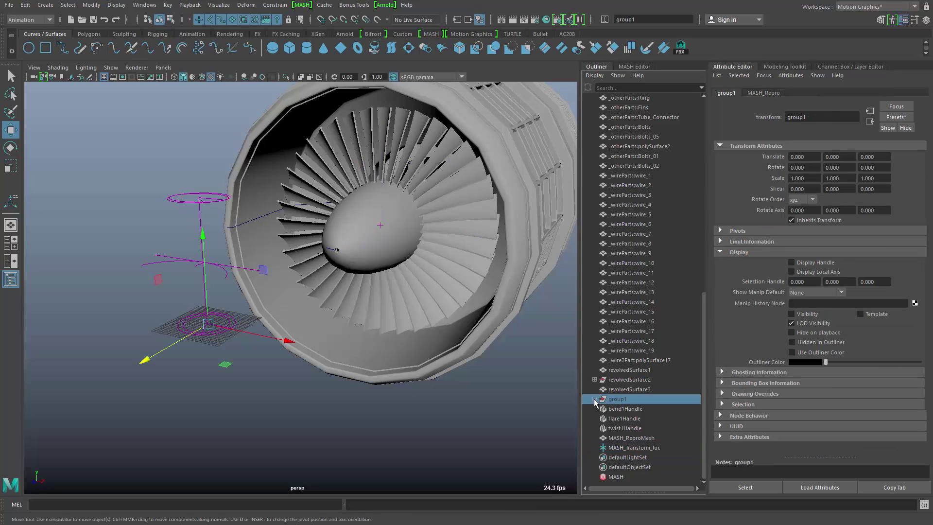
{"action": "left_click", "coordinate": [595, 400]}
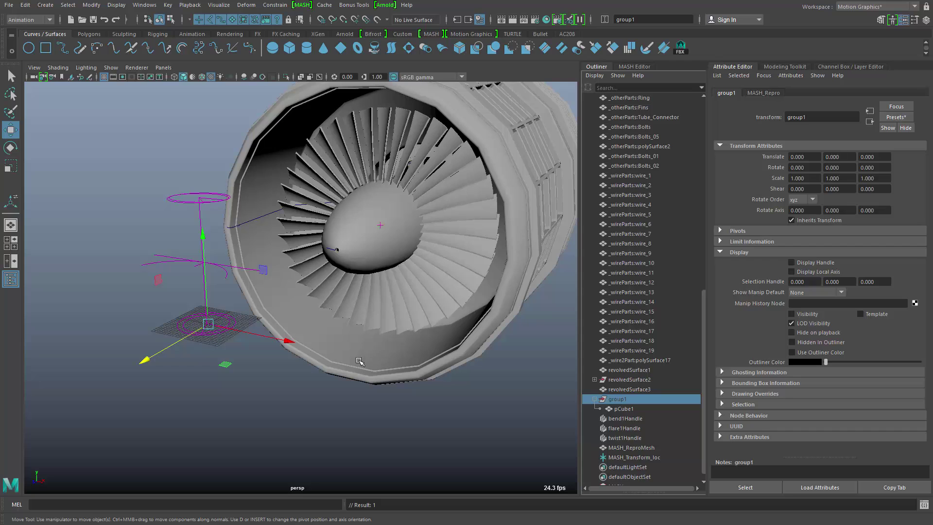
{"action": "key", "text": "r"}
{"action": "left_click_drag", "start_coordinate": [203, 240], "coordinate": [206, 214]}
{"action": "key", "text": "shift+h"}
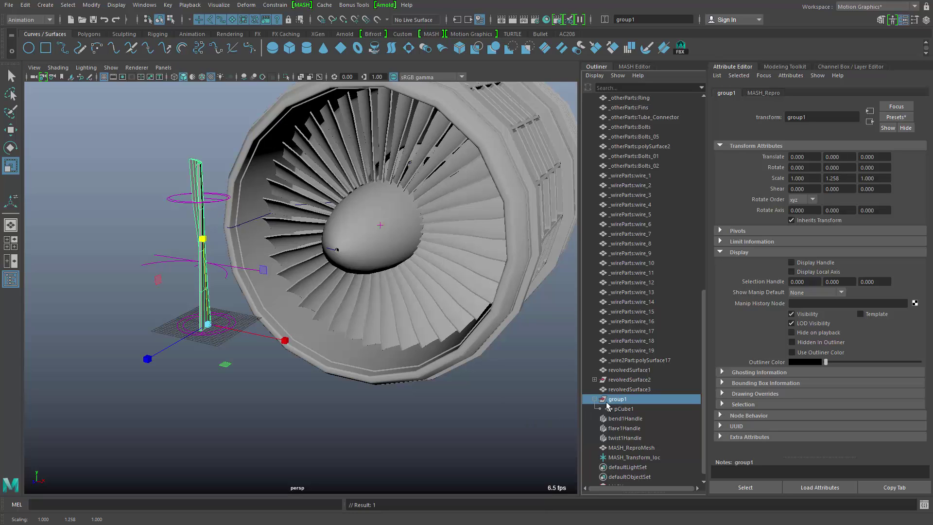
{"action": "left_click_drag", "start_coordinate": [286, 375], "coordinate": [356, 364], "text": "alt"}
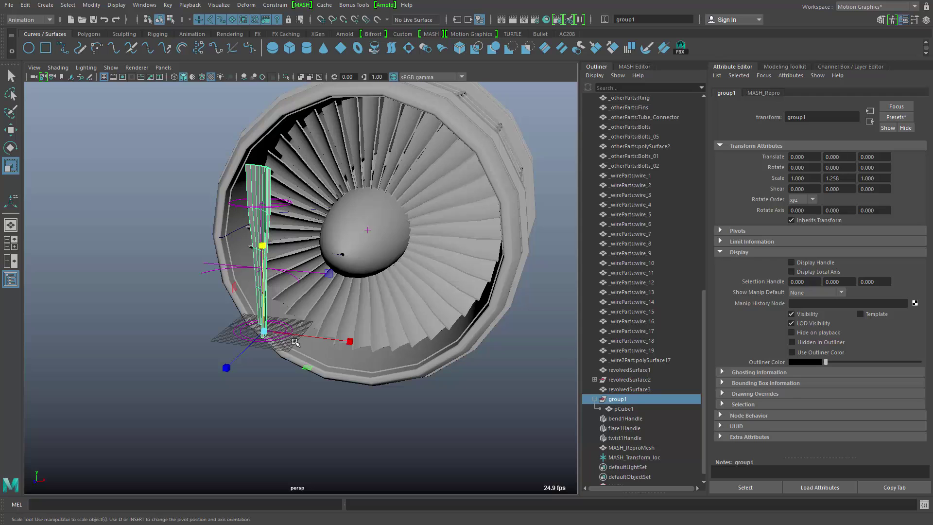
{"action": "left_click", "coordinate": [264, 331]}
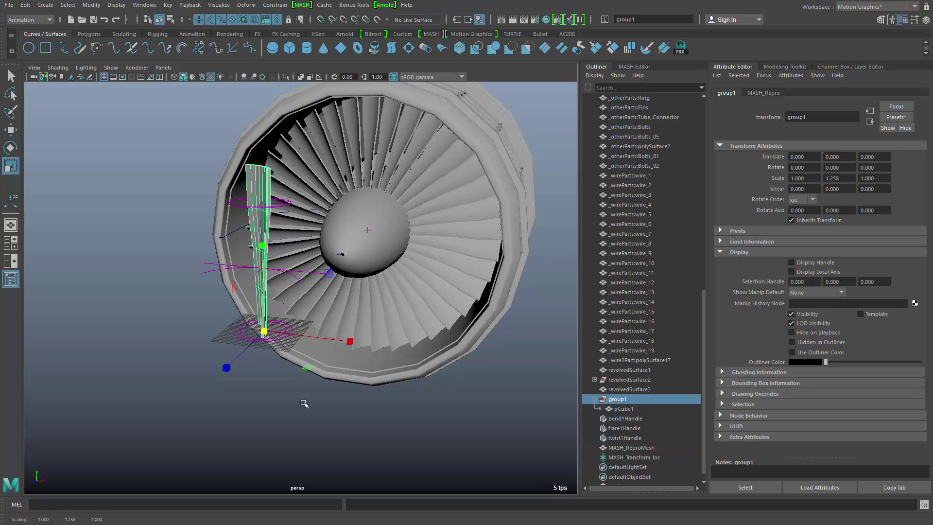
{"action": "left_click_drag", "start_coordinate": [302, 403], "coordinate": [269, 415], "text": "alt"}
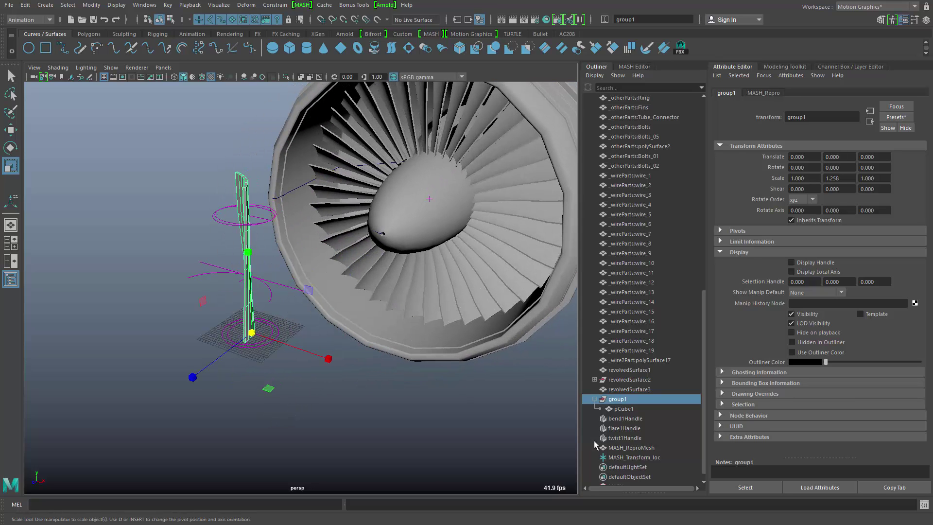
Adjust the Twist deformer's start angle and set its end angle to about 65.9 degrees
{"action": "left_click", "coordinate": [628, 438]}
{"action": "key", "text": "t"}
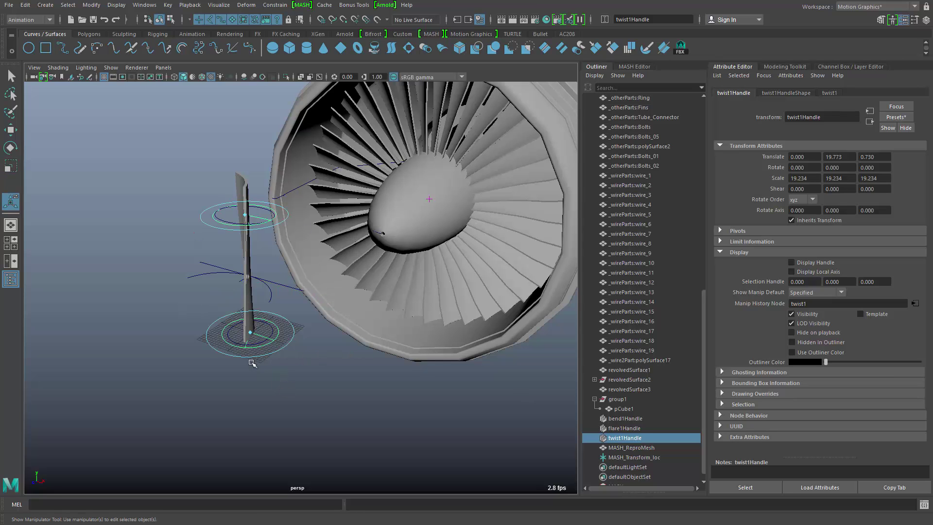
{"action": "mouse_move", "coordinate": [263, 358]}
{"action": "left_mouse_down"}
{"action": "mouse_move", "coordinate": [243, 355]}
{"action": "mouse_move", "coordinate": [271, 345]}
{"action": "mouse_move", "coordinate": [278, 353]}
{"action": "mouse_move", "coordinate": [254, 346]}
{"action": "mouse_move", "coordinate": [262, 346]}
{"action": "left_mouse_up"}
{"action": "left_click_drag", "start_coordinate": [244, 228], "coordinate": [239, 227]}
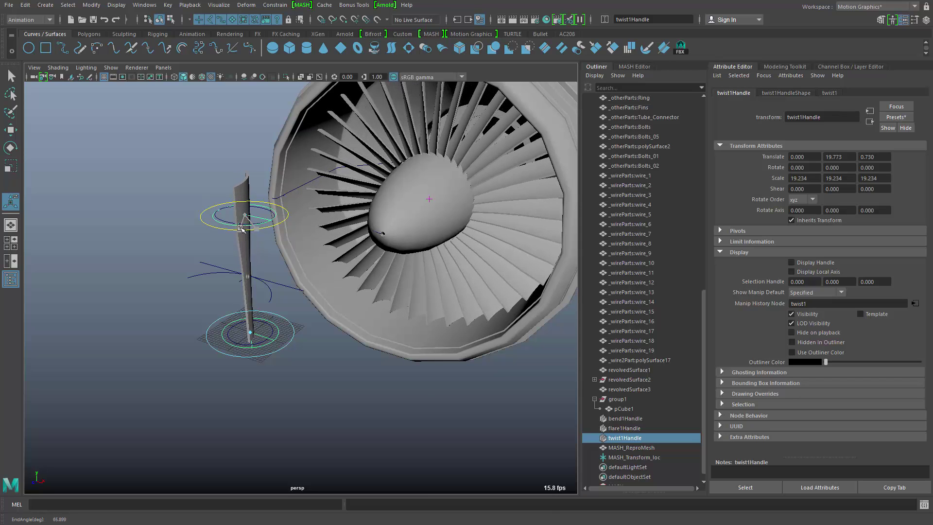
{"action": "left_click_drag", "start_coordinate": [486, 298], "coordinate": [451, 305], "text": "alt"}
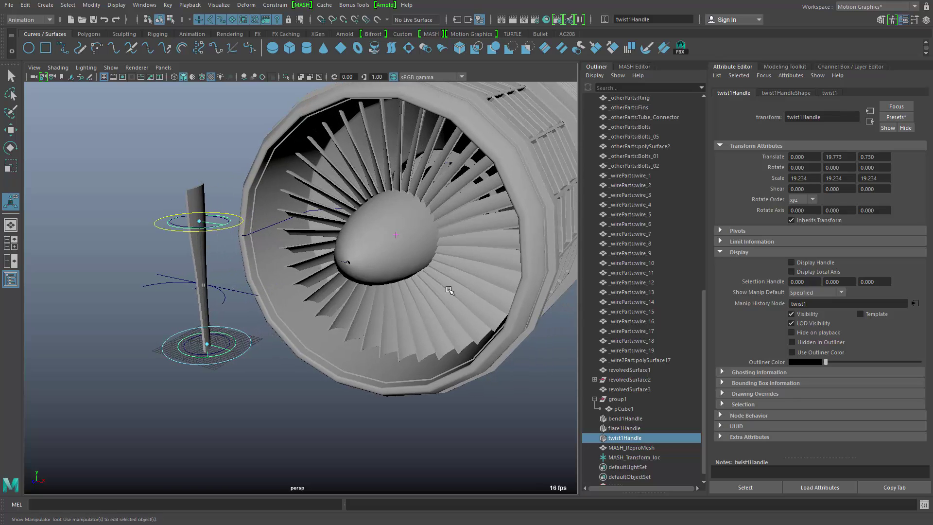
Duplicate the fan blade mesh and move the copy deeper into the engine to a Translate Z of about -17.3
{"action": "left_click", "coordinate": [463, 293]}
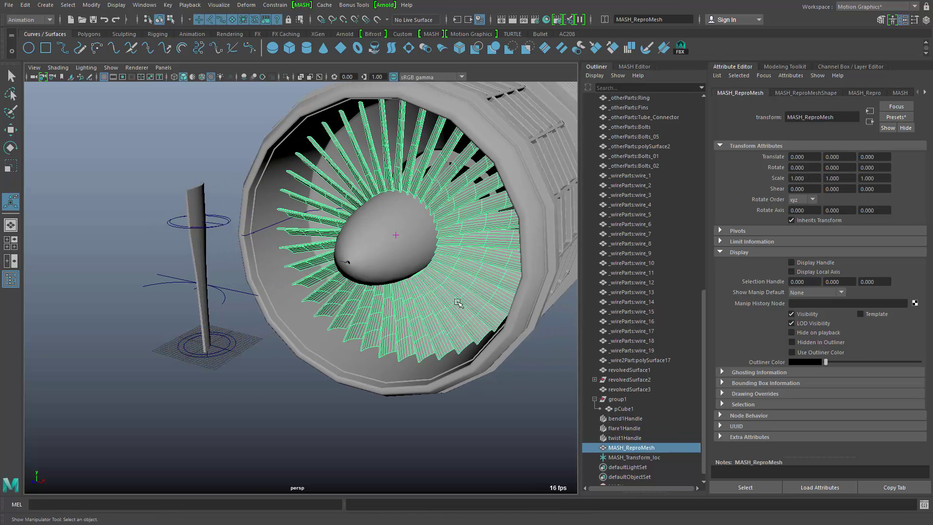
{"action": "key", "text": "ctrl+d"}
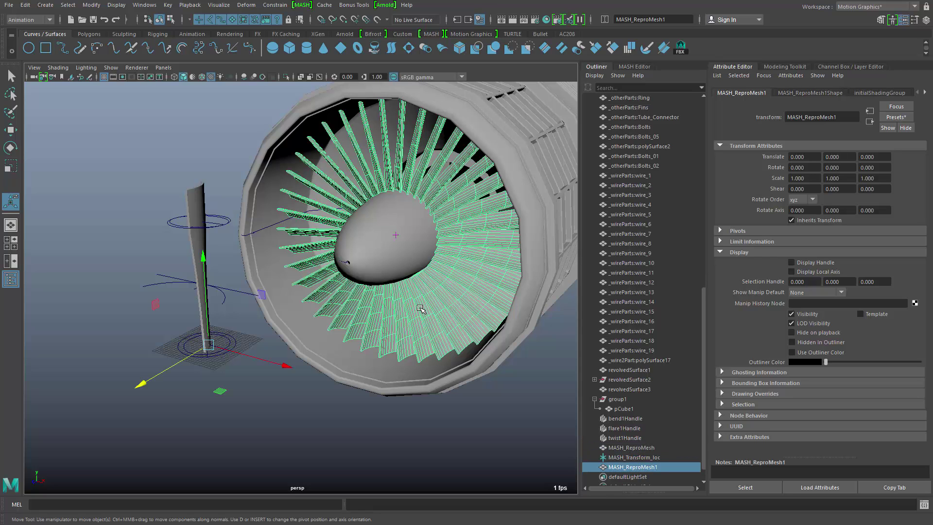
{"action": "key", "text": "w"}
{"action": "left_click_drag", "start_coordinate": [139, 387], "coordinate": [343, 334]}
{"action": "right_click_drag", "start_coordinate": [529, 324], "coordinate": [406, 358], "text": "alt"}
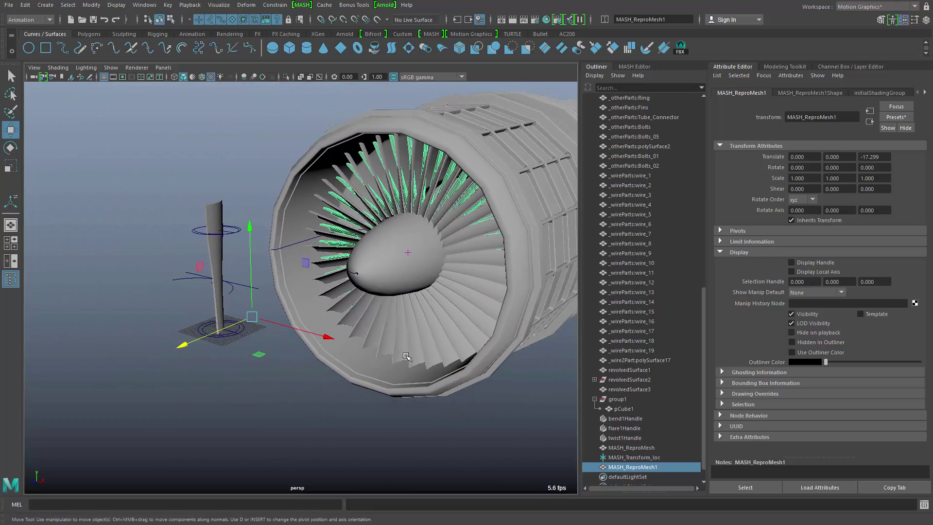
{"action": "left_click_drag", "start_coordinate": [406, 359], "coordinate": [413, 379], "text": "alt"}
Select the original front fan mesh and turn on its smooth mesh preview
{"action": "left_click", "coordinate": [474, 365]}
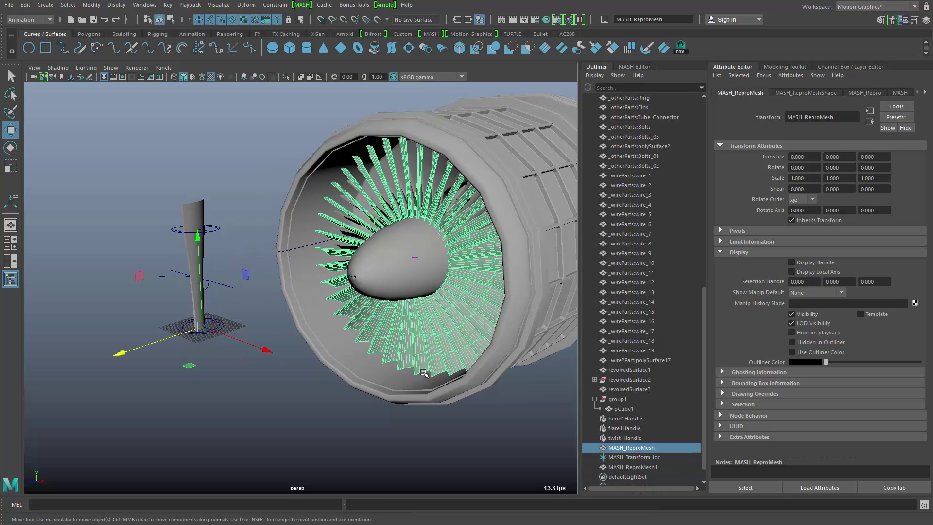
{"action": "left_click_drag", "start_coordinate": [474, 399], "coordinate": [378, 357], "text": "alt"}
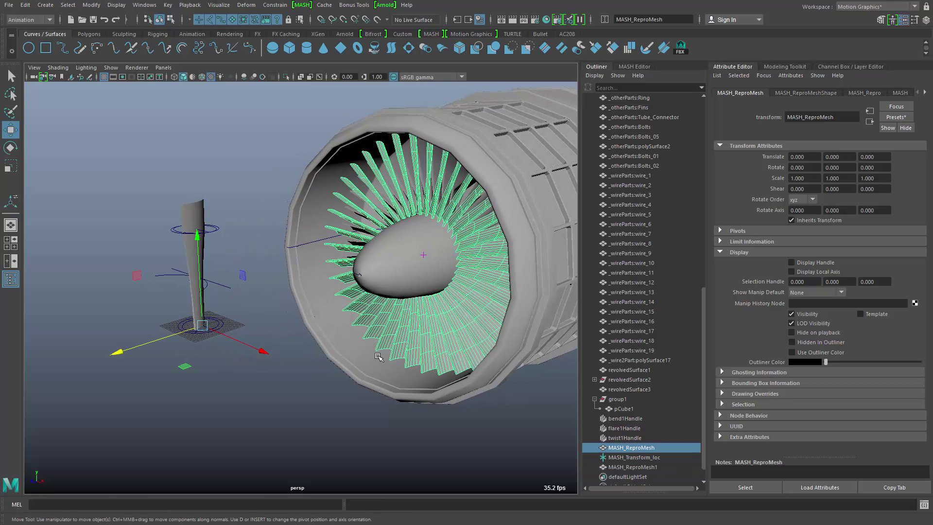
{"action": "key", "text": "3"}
Delete the source blade with its deformer handles, and delete the MASH network
{"action": "left_click_drag", "start_coordinate": [116, 140], "coordinate": [233, 393]}
{"action": "key", "text": "Delete"}
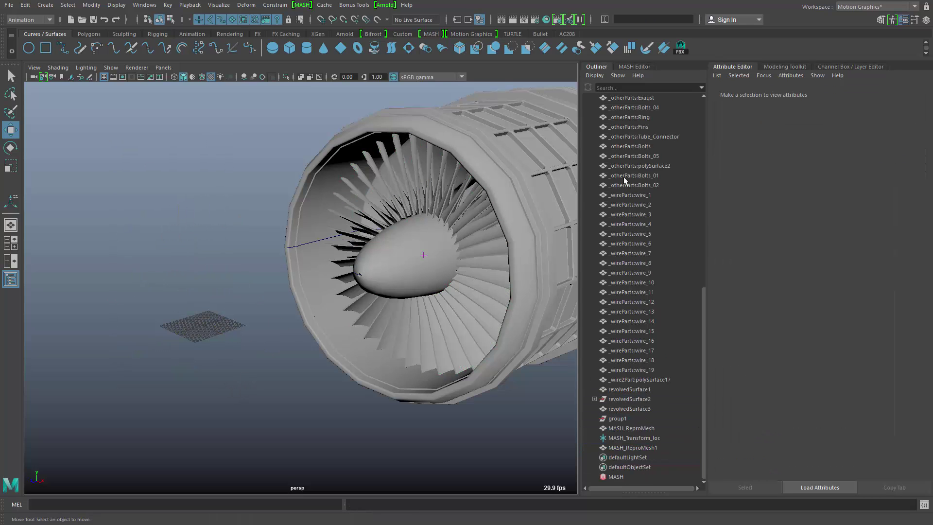
{"action": "left_click", "coordinate": [634, 66]}
{"action": "right_click", "coordinate": [639, 97]}
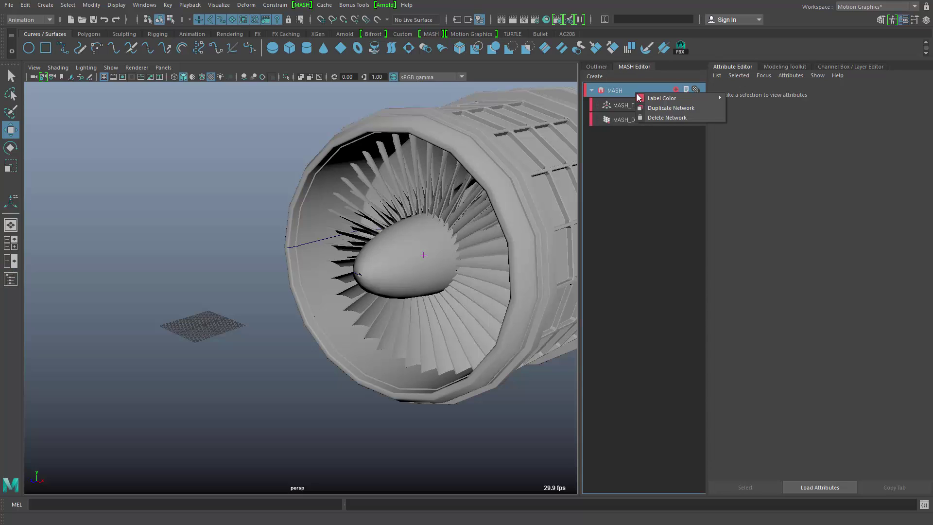
{"action": "left_click", "coordinate": [657, 117]}
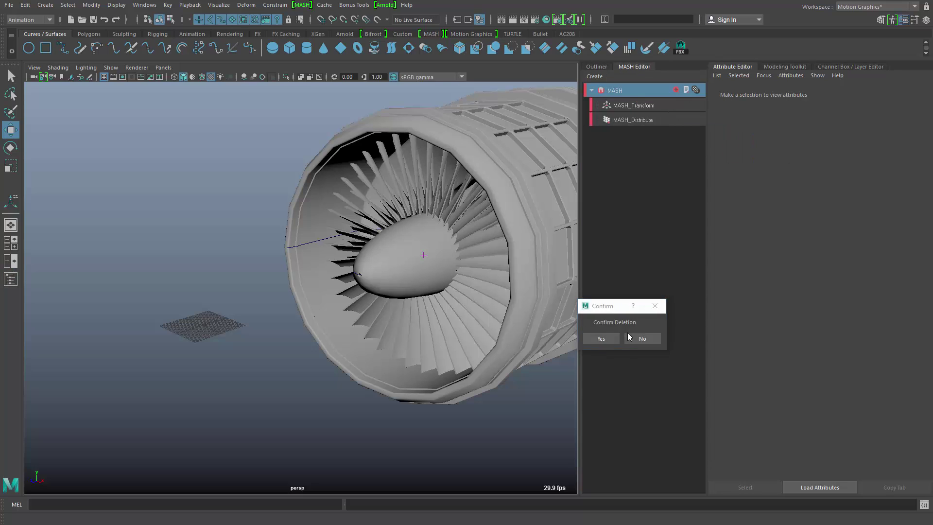
{"action": "left_click", "coordinate": [603, 339]}
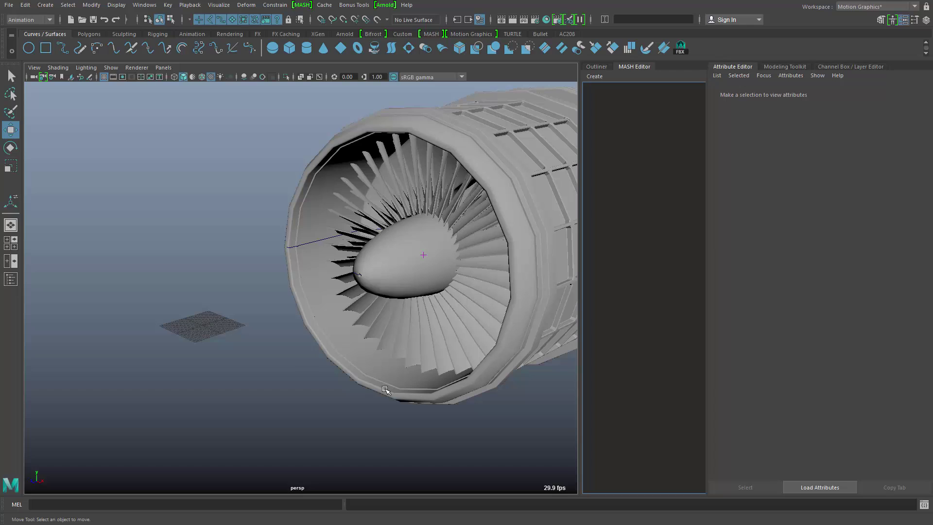
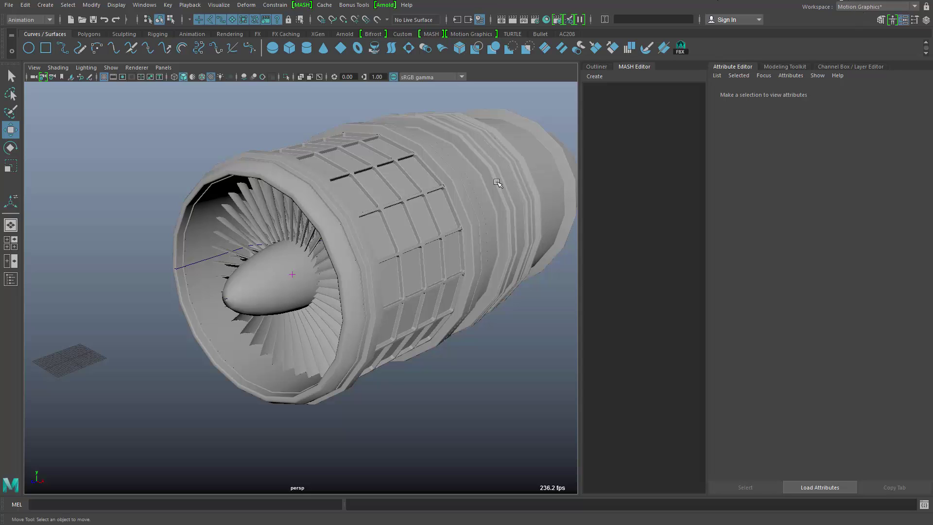
Switch to the Modeling - Standard workspace and make the Parts_1 display layer visible
{"action": "left_click", "coordinate": [867, 8]}
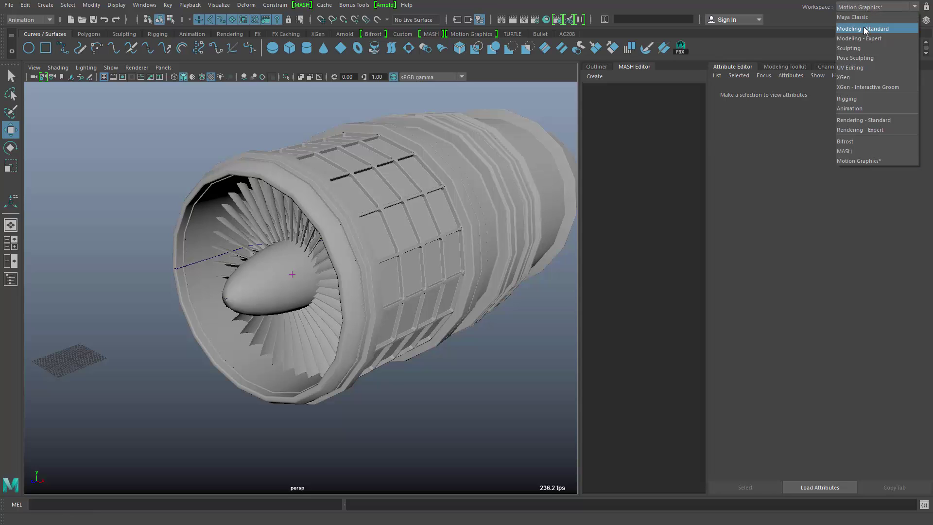
{"action": "left_click", "coordinate": [866, 29]}
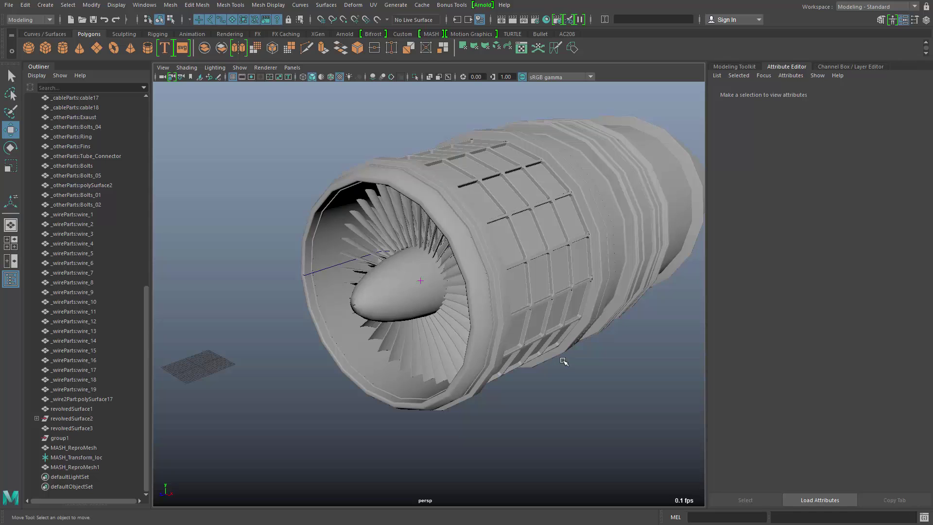
{"action": "left_click_drag", "start_coordinate": [562, 358], "coordinate": [836, 115], "text": "alt"}
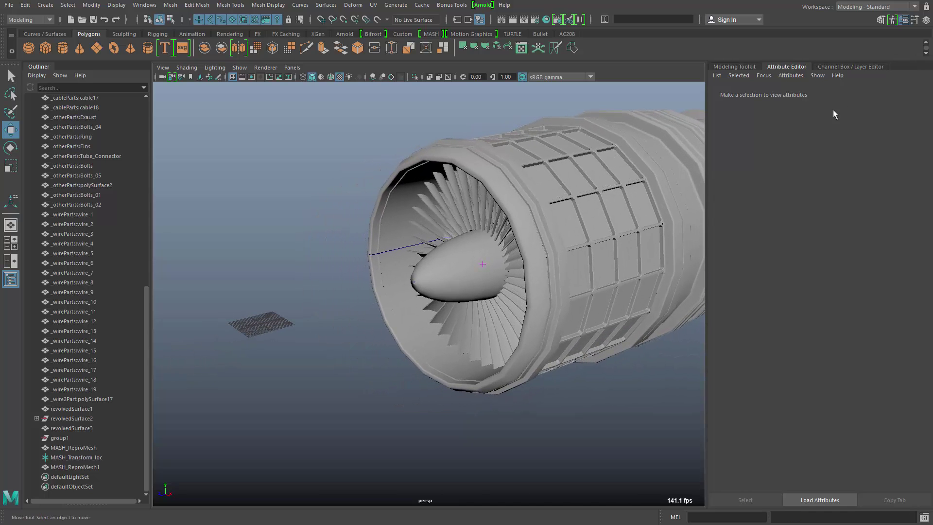
{"action": "left_click", "coordinate": [837, 67]}
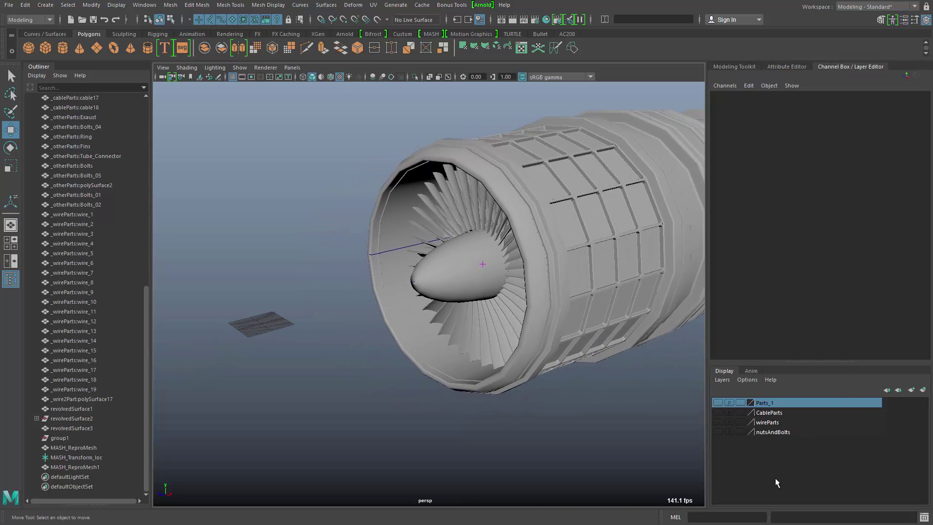
{"action": "left_click", "coordinate": [718, 402]}
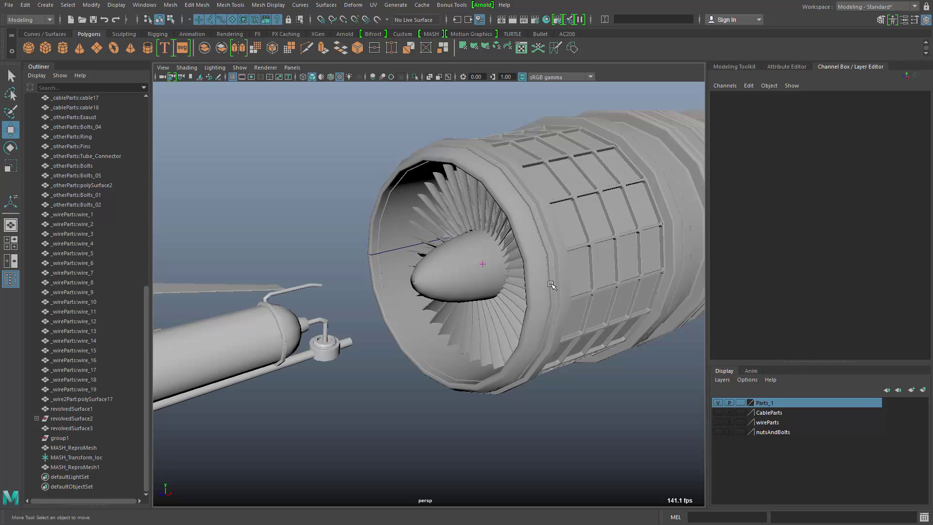
Select the whole group made of the loose oval connector and its bent pipe
{"action": "middle_click_drag", "start_coordinate": [369, 414], "coordinate": [416, 405], "text": "alt"}
{"action": "left_click_drag", "start_coordinate": [416, 405], "coordinate": [363, 414], "text": "alt"}
{"action": "left_click_drag", "start_coordinate": [509, 331], "coordinate": [593, 267], "text": "alt"}
{"action": "left_click", "coordinate": [327, 313]}
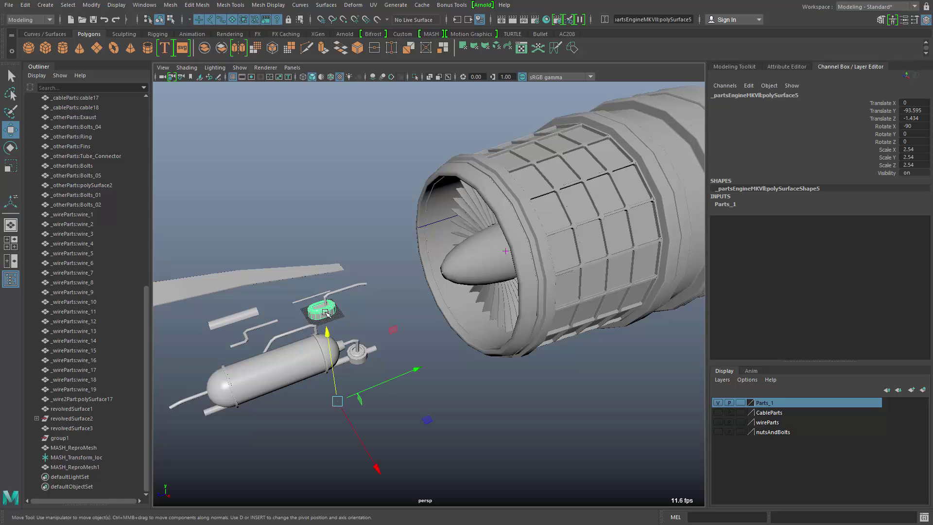
{"action": "key", "text": "Up"}
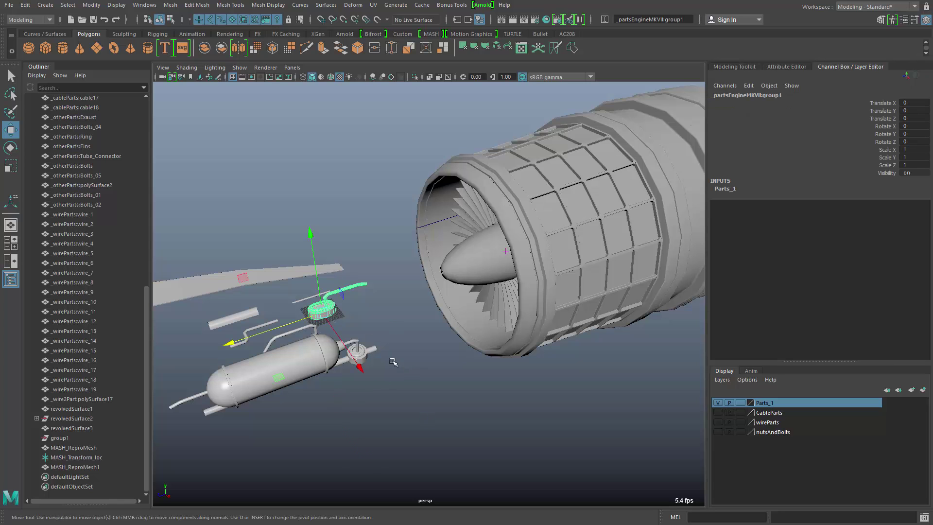
{"action": "left_click_drag", "start_coordinate": [475, 389], "coordinate": [489, 353], "text": "alt"}
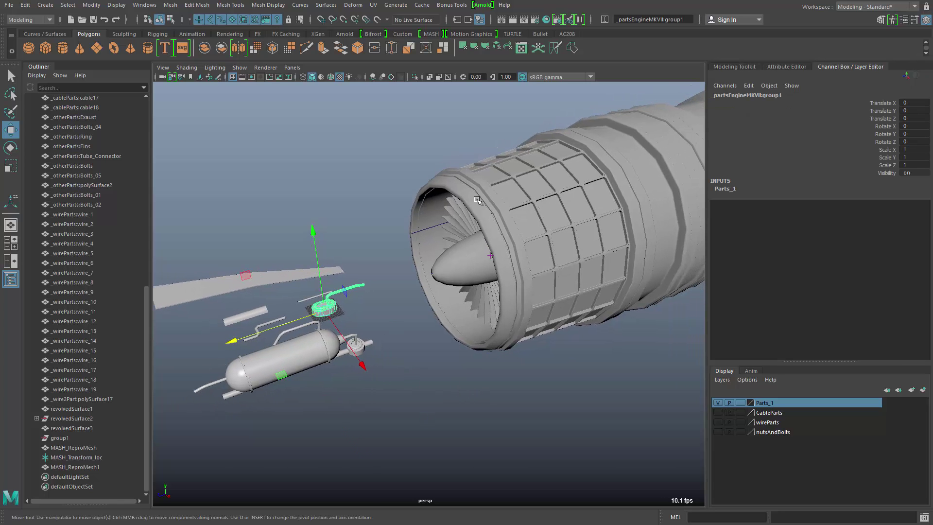
Return to the Motion Graphics workspace and create a MASH network from the selected connector group
{"action": "left_click", "coordinate": [870, 12]}
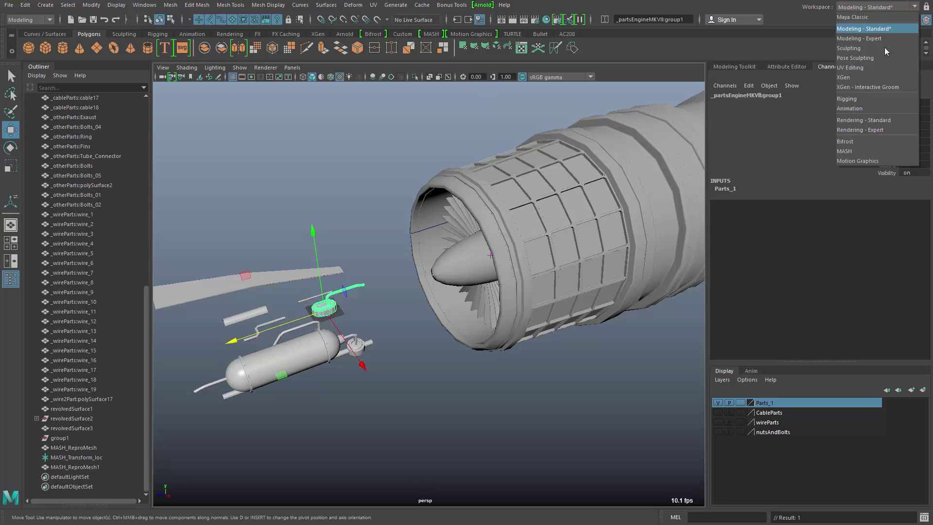
{"action": "left_click", "coordinate": [869, 161]}
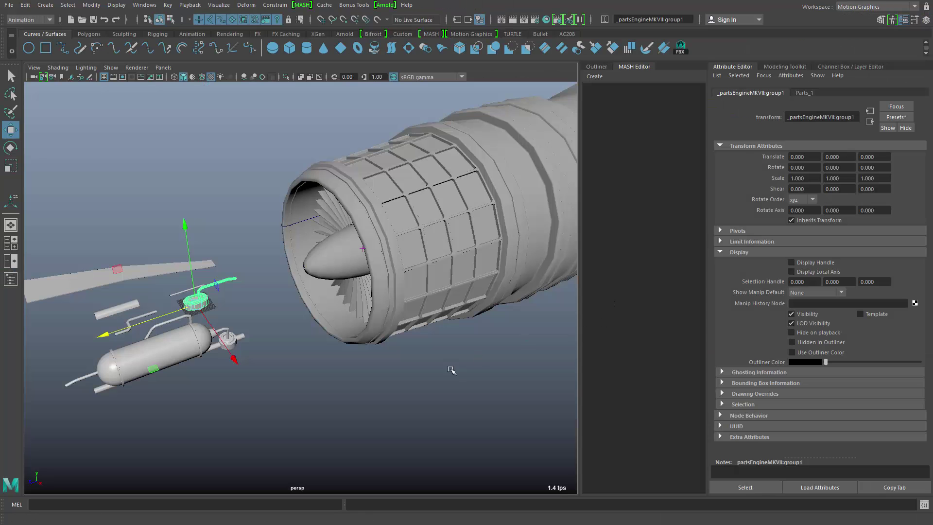
{"action": "left_click", "coordinate": [594, 76]}
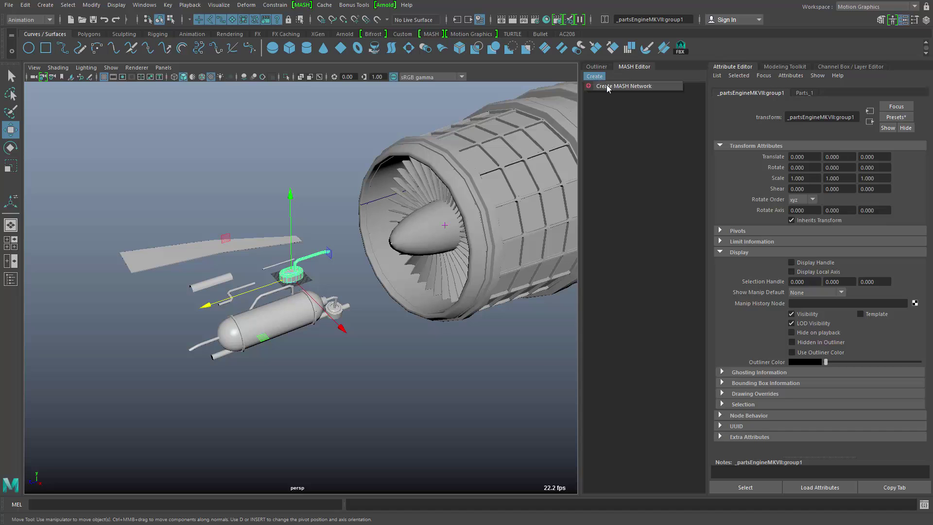
{"action": "left_click", "coordinate": [607, 86]}
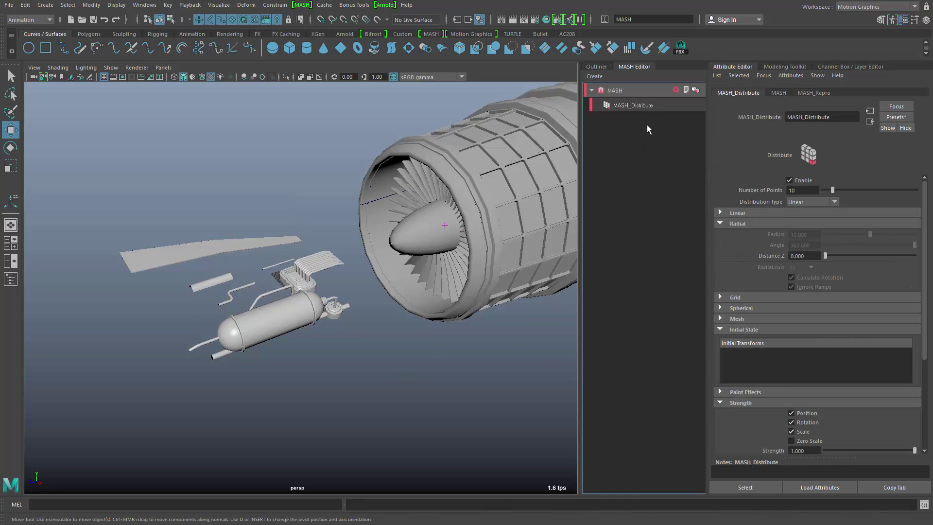
{"action": "left_click_drag", "start_coordinate": [364, 358], "coordinate": [388, 366], "text": "alt"}
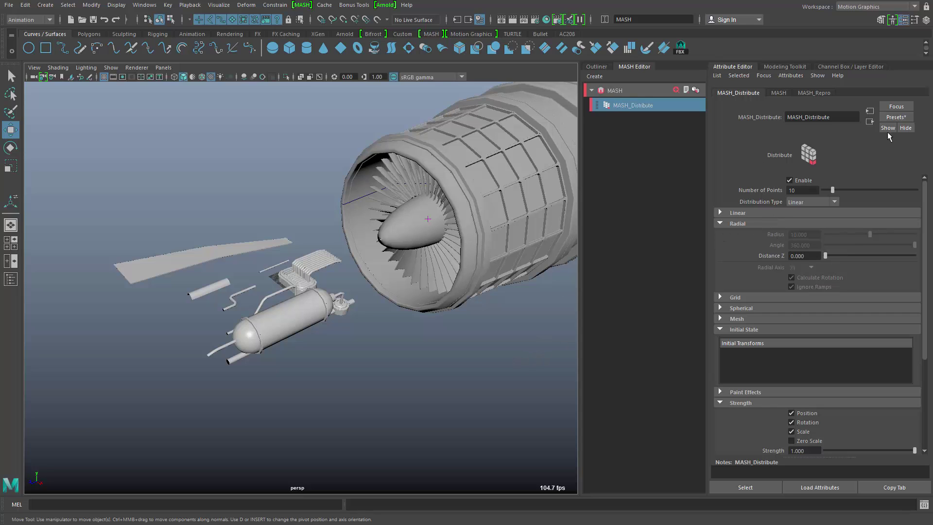
Apply the saved Distribute preset that arranges 18 connectors radially with a radius of 90
{"action": "left_click", "coordinate": [896, 116]}
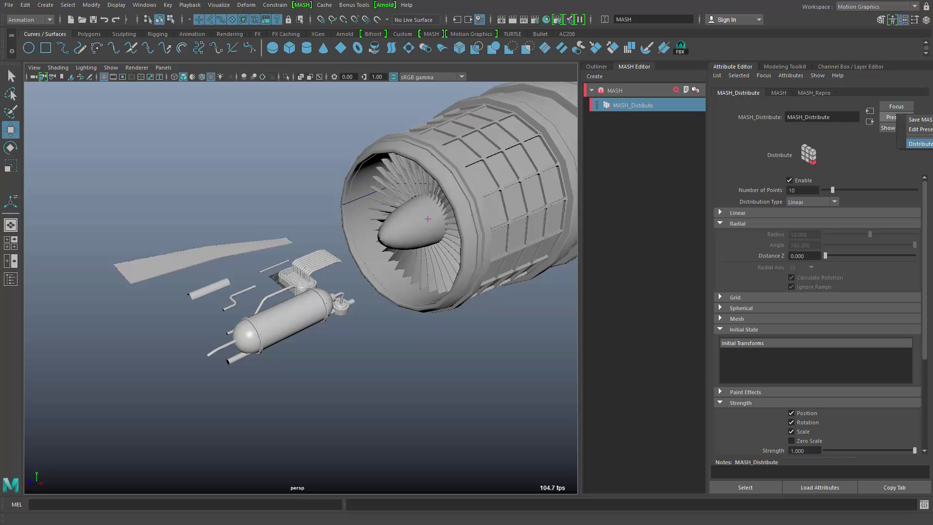
{"action": "left_click", "coordinate": [920, 144]}
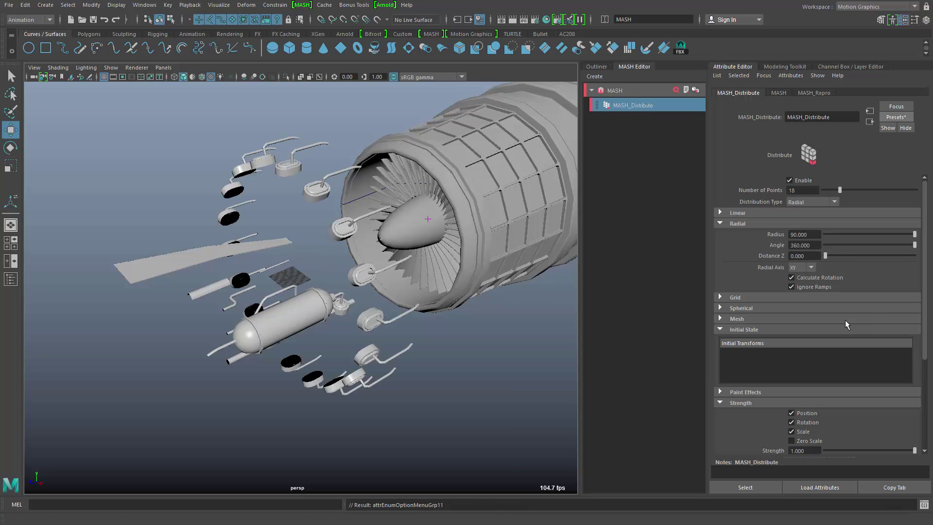
{"action": "double_click", "coordinate": [814, 232]}
{"action": "left_click", "coordinate": [443, 379]}
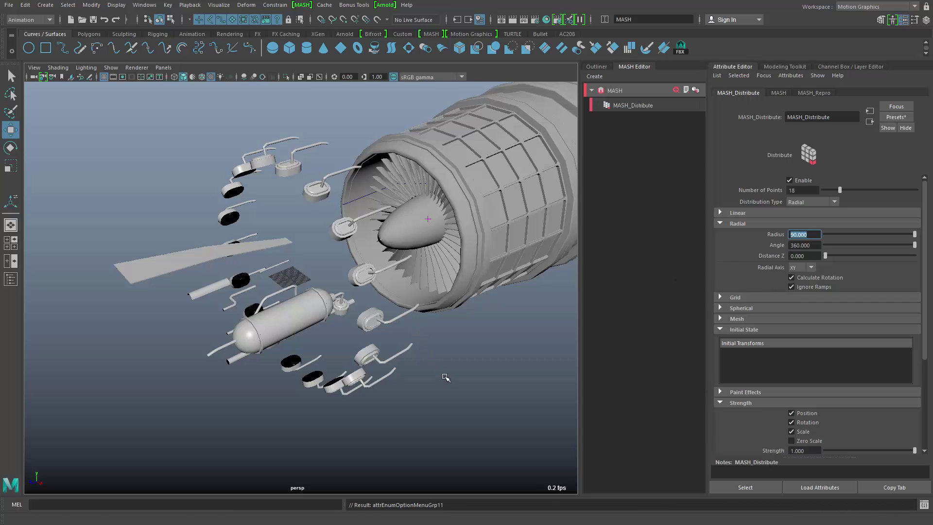
Add a Transform node to the MASH network, create a locator as its controller null, and turn on the locator's display handle
{"action": "left_click_drag", "start_coordinate": [442, 377], "coordinate": [491, 354], "text": "alt"}
{"action": "left_click", "coordinate": [675, 91]}
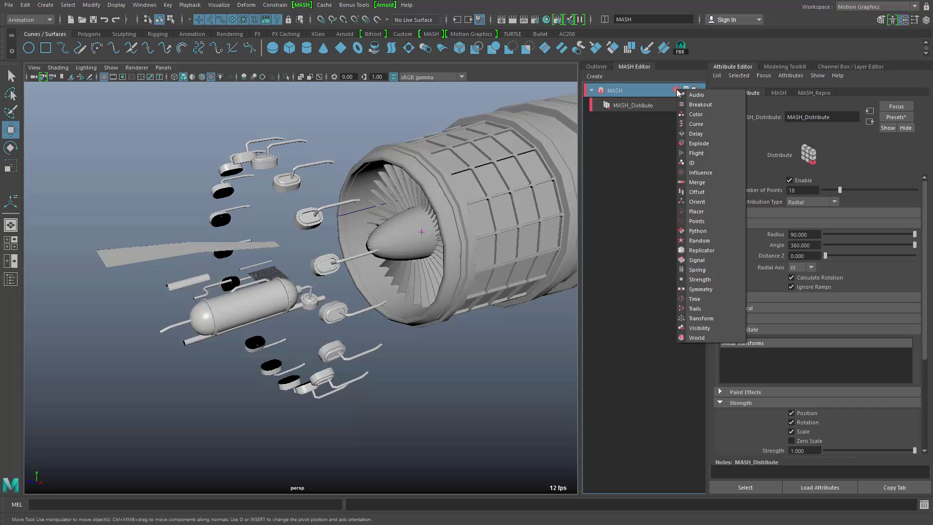
{"action": "left_click", "coordinate": [704, 318]}
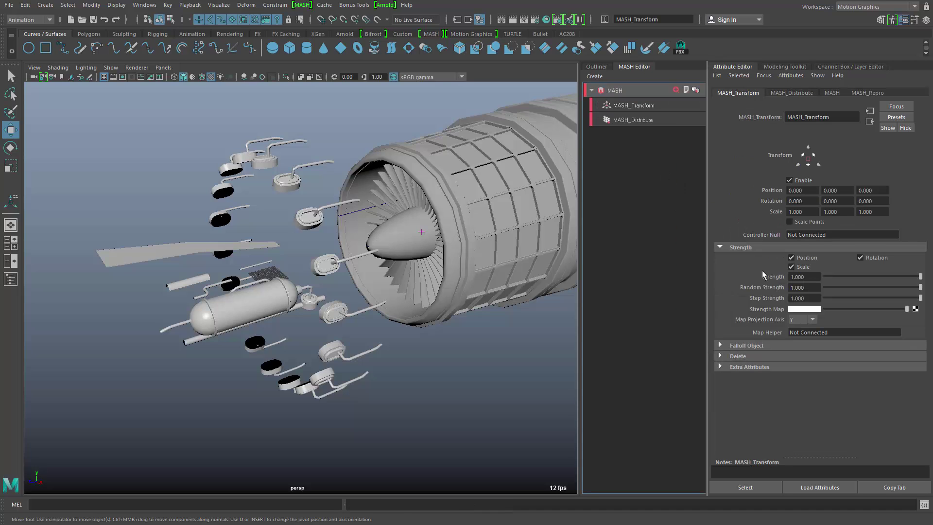
{"action": "right_click", "coordinate": [817, 236]}
{"action": "left_click", "coordinate": [832, 251]}
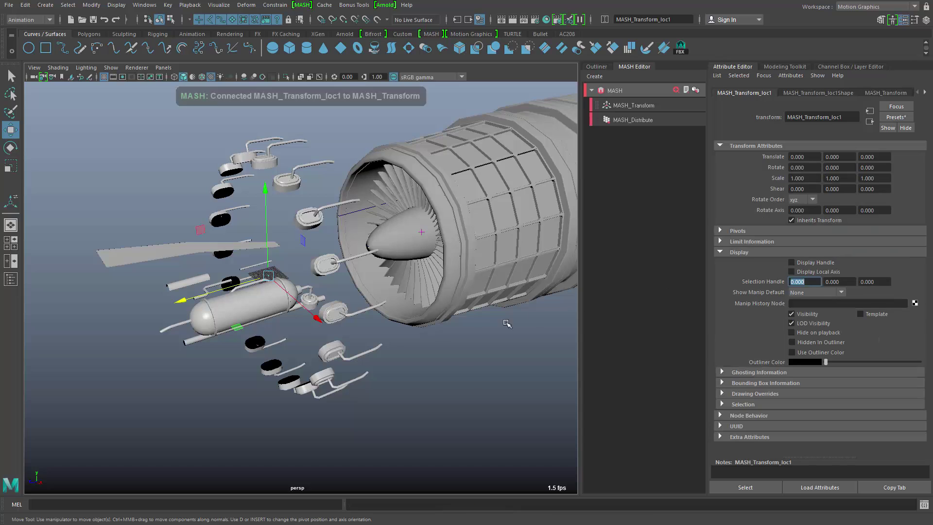
{"action": "left_click_drag", "start_coordinate": [401, 392], "coordinate": [407, 390], "text": "alt"}
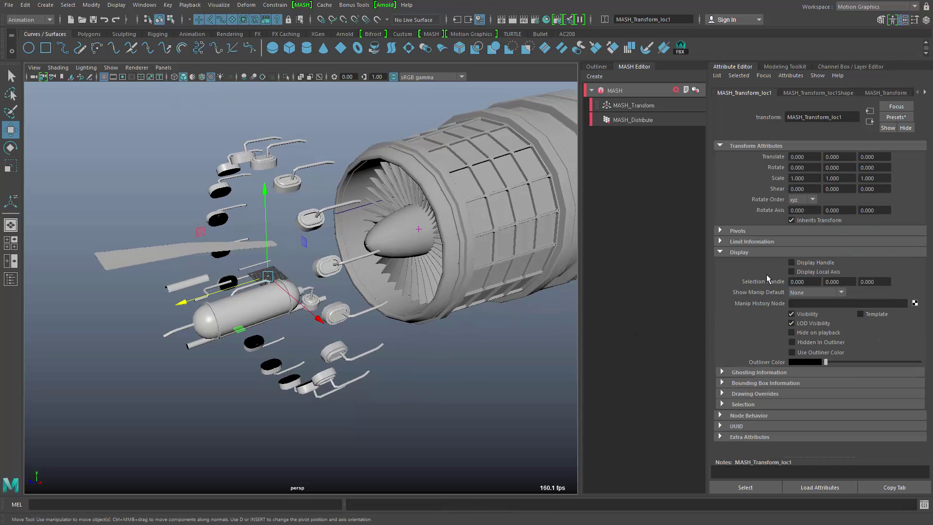
{"action": "left_click", "coordinate": [792, 263]}
Move the controller locator along the engine axis to a Translate Z of about -327.7, placing the connector ring at the rear casing rings
{"action": "left_click_drag", "start_coordinate": [184, 303], "coordinate": [464, 232]}
{"action": "left_click_drag", "start_coordinate": [468, 325], "coordinate": [317, 313], "text": "alt"}
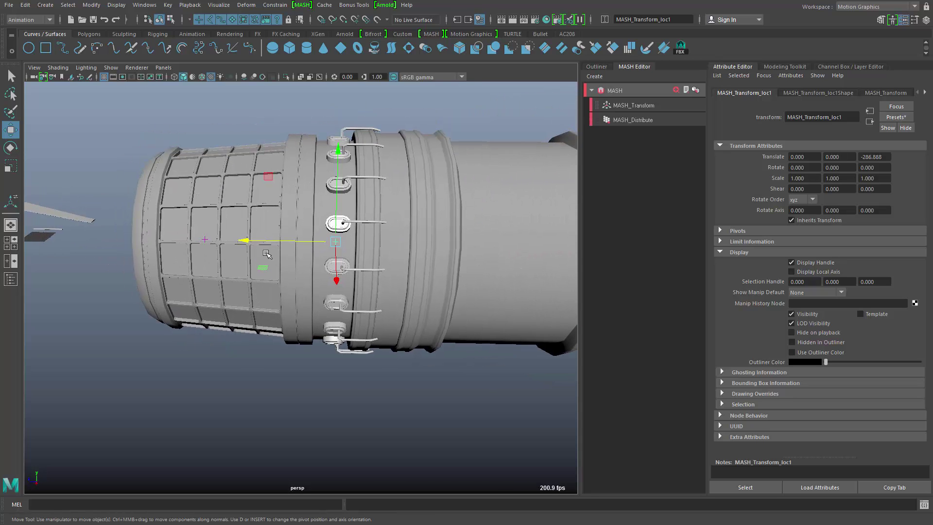
{"action": "middle_click_drag", "start_coordinate": [266, 253], "coordinate": [291, 249]}
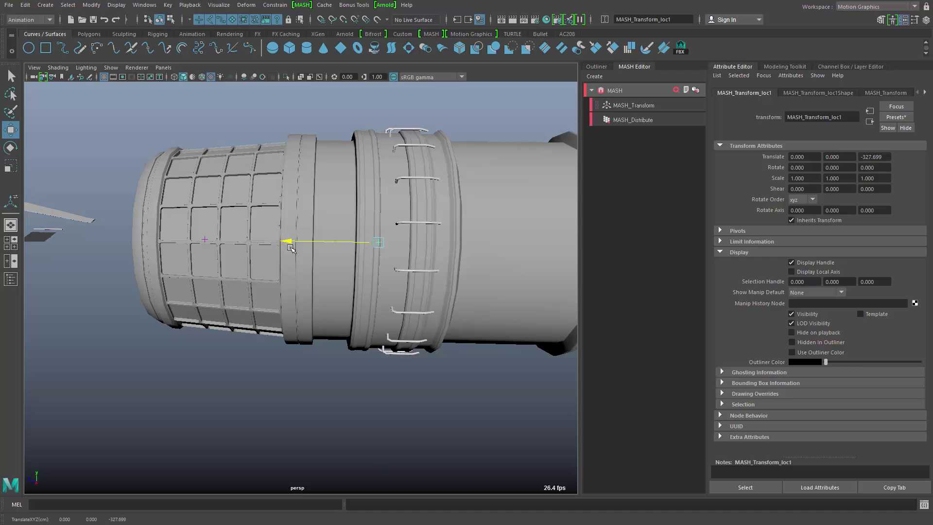
Increase the Distribute radius to 96.65 and nudge the controller locator to a Translate Z of about -331.9 to seat the connectors on the casing
{"action": "left_click", "coordinate": [641, 121]}
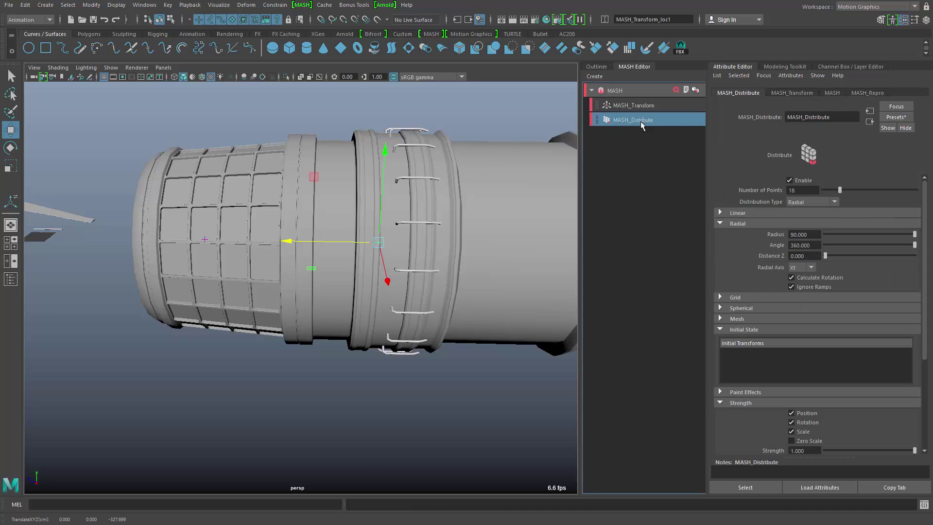
{"action": "mouse_move", "coordinate": [802, 232]}
{"action": "left_mouse_down", "text": "ctrl"}
{"action": "mouse_move", "coordinate": [823, 249]}
{"action": "mouse_move", "coordinate": [813, 240]}
{"action": "left_mouse_up", "text": "ctrl"}
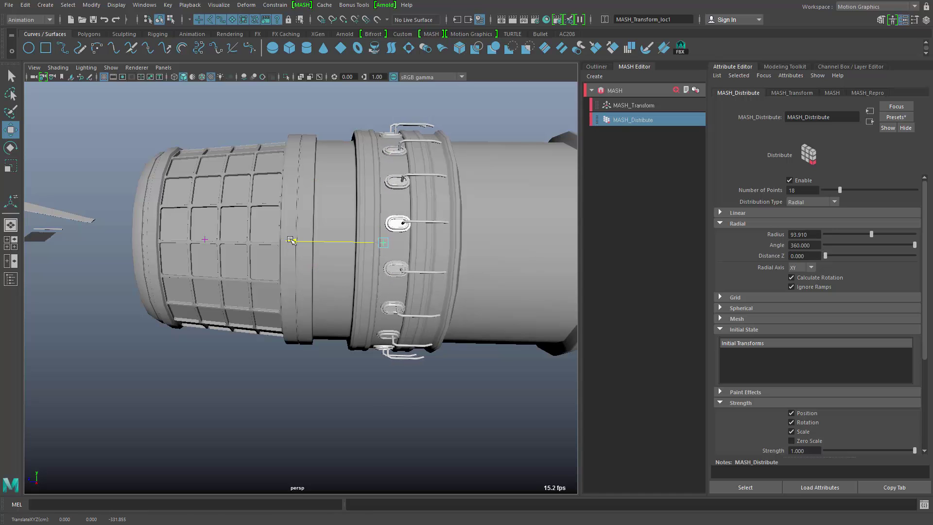
{"action": "left_click_drag", "start_coordinate": [398, 265], "coordinate": [450, 277], "text": "alt"}
{"action": "right_click_drag", "start_coordinate": [450, 277], "coordinate": [568, 279], "text": "alt"}
{"action": "middle_click_drag", "start_coordinate": [430, 237], "coordinate": [355, 297], "text": "alt"}
{"action": "left_click_drag", "start_coordinate": [406, 314], "coordinate": [412, 312], "text": "alt"}
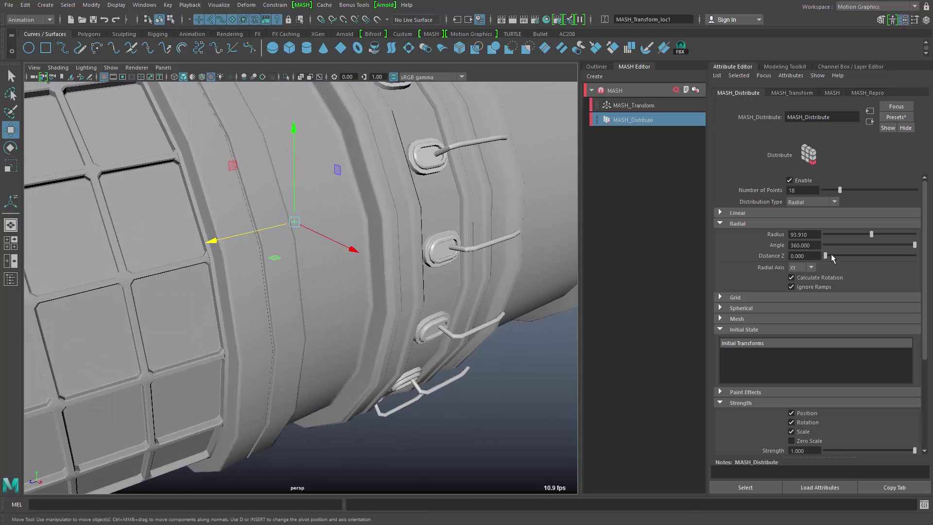
{"action": "left_click_drag", "start_coordinate": [805, 236], "coordinate": [919, 235], "text": "ctrl"}
{"action": "middle_click_drag", "start_coordinate": [821, 235], "coordinate": [815, 234], "text": "ctrl"}
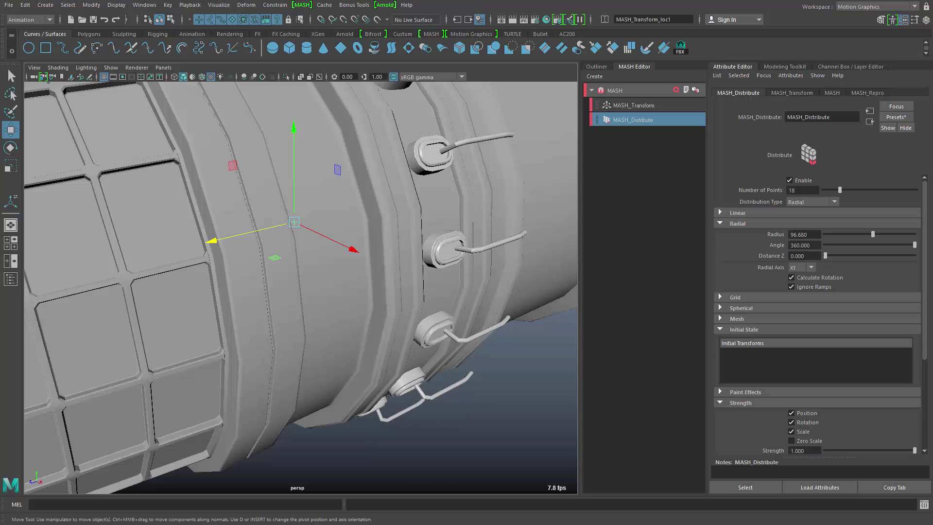
{"action": "key", "text": "alt+space"}
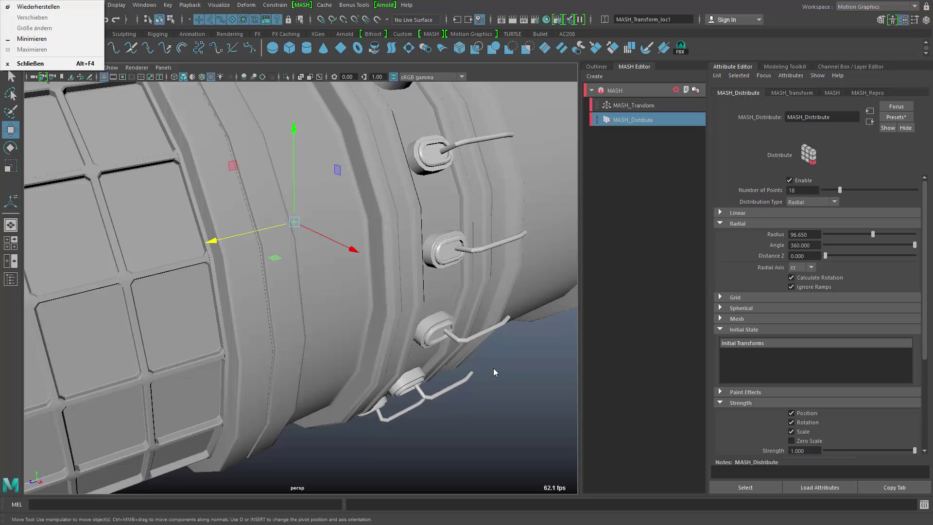
{"action": "left_click", "coordinate": [494, 368]}
Select the grooved half-tube and the long bent pipe among the loose parts in front of the engine
{"action": "left_click_drag", "start_coordinate": [479, 357], "coordinate": [389, 355], "text": "alt"}
{"action": "right_click_drag", "start_coordinate": [389, 354], "coordinate": [262, 354], "text": "alt"}
{"action": "middle_click_drag", "start_coordinate": [325, 340], "coordinate": [409, 350], "text": "alt"}
{"action": "left_click_drag", "start_coordinate": [409, 349], "coordinate": [394, 378], "text": "alt"}
{"action": "left_click_drag", "start_coordinate": [294, 312], "coordinate": [322, 321], "text": "alt"}
{"action": "middle_click_drag", "start_coordinate": [322, 321], "coordinate": [371, 302], "text": "alt"}
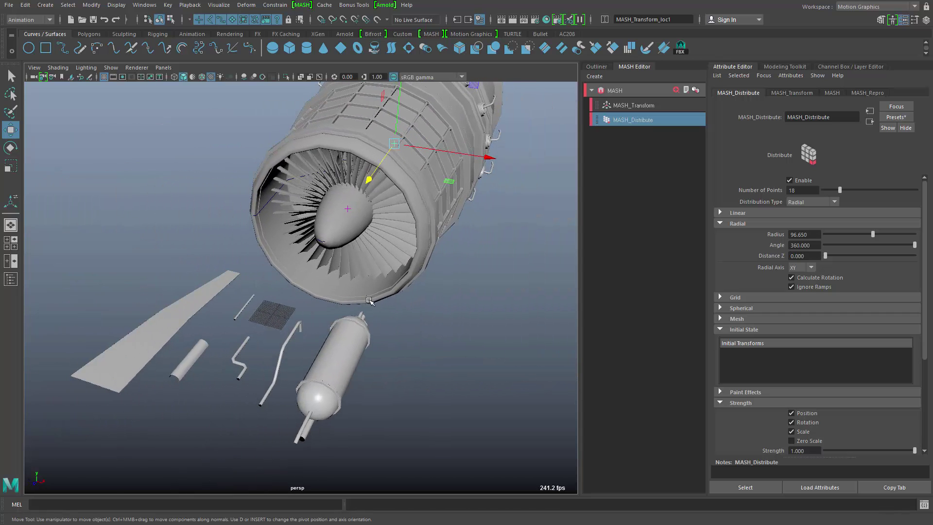
{"action": "left_click", "coordinate": [194, 371]}
{"action": "left_click", "coordinate": [291, 356], "text": "shift"}
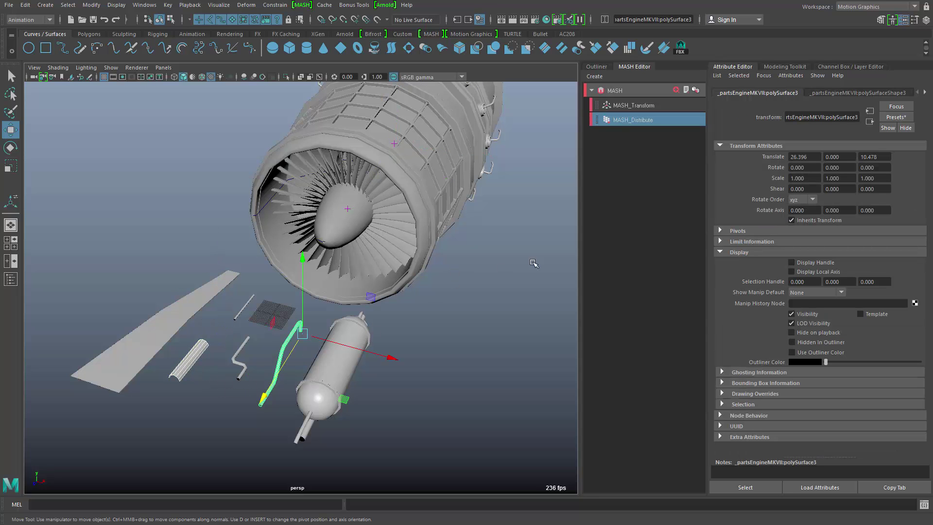
{"action": "left_click_drag", "start_coordinate": [500, 313], "coordinate": [421, 342], "text": "alt"}
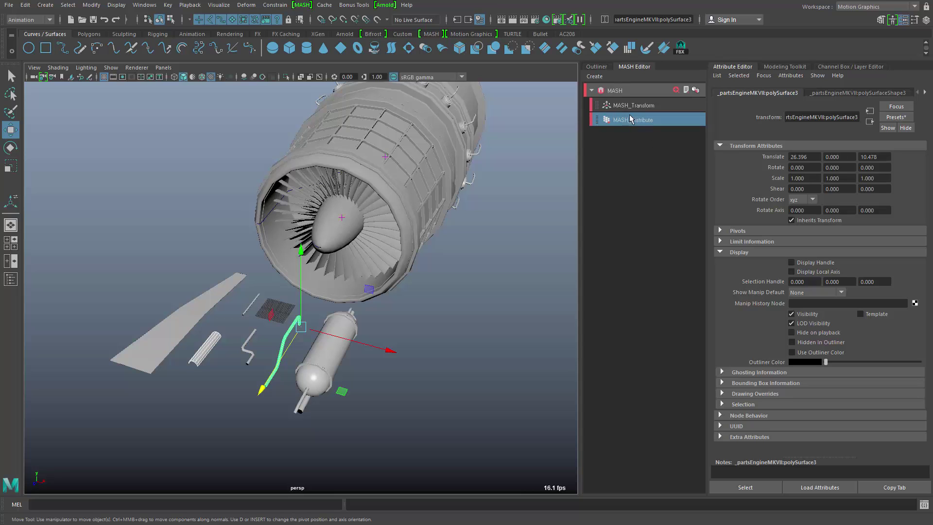
{"action": "left_click_drag", "start_coordinate": [474, 307], "coordinate": [408, 316], "text": "alt"}
Set Translate X, Y and Z of the selected parts to 0
{"action": "left_click", "coordinate": [850, 66]}
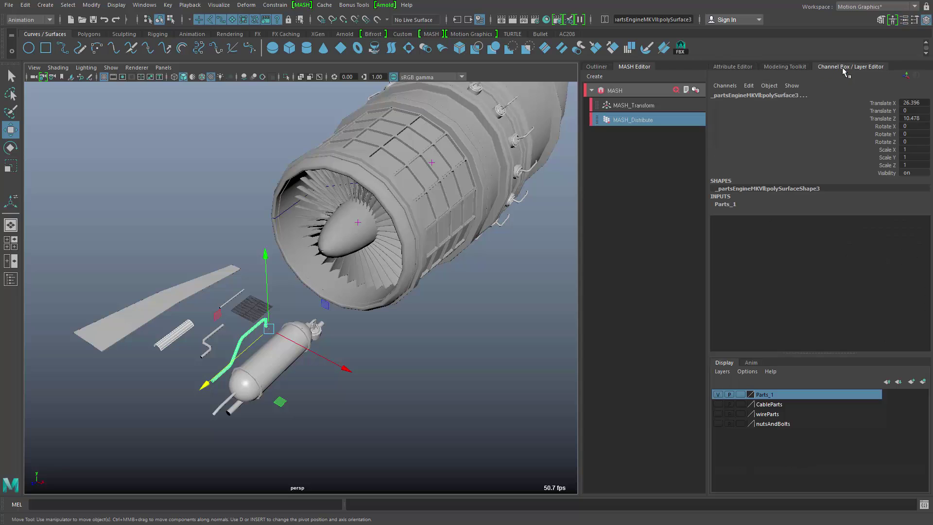
{"action": "left_click", "coordinate": [913, 103]}
{"action": "left_click_drag", "start_coordinate": [923, 105], "coordinate": [924, 118]}
{"action": "type", "text": "0"}
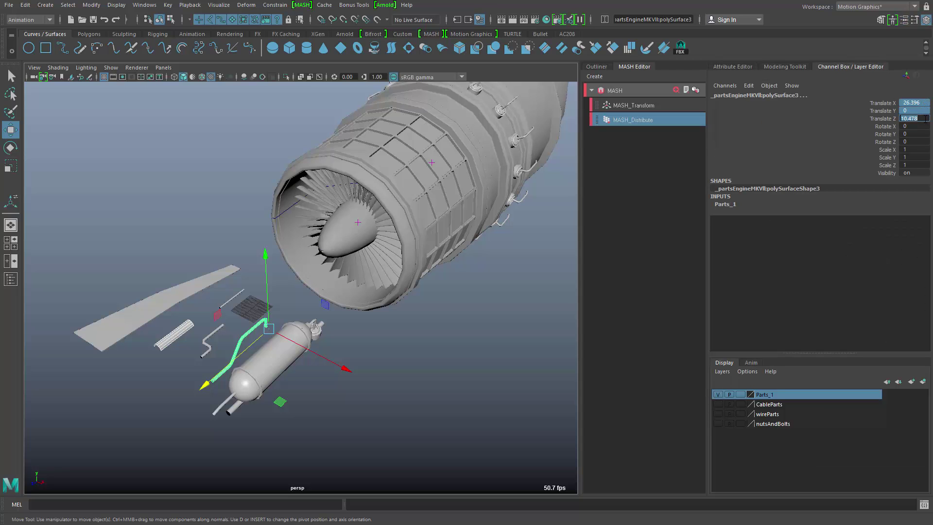
{"action": "key", "text": "Return"}
Parent the grooved half-tube and long bent pipe, polySurface9 and polySurface3, under the connector group _partsEngineMKVII:group1
{"action": "left_click_drag", "start_coordinate": [569, 109], "coordinate": [541, 103], "text": "alt"}
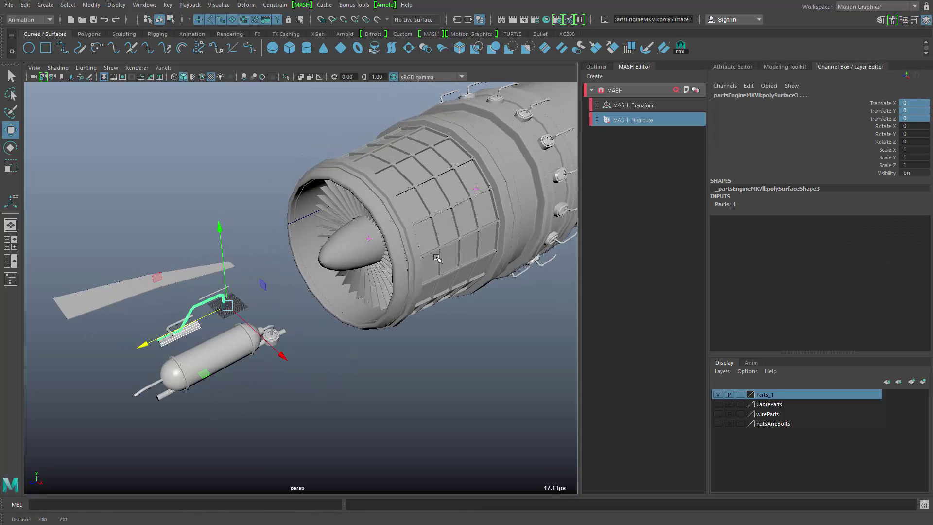
{"action": "left_click", "coordinate": [602, 70]}
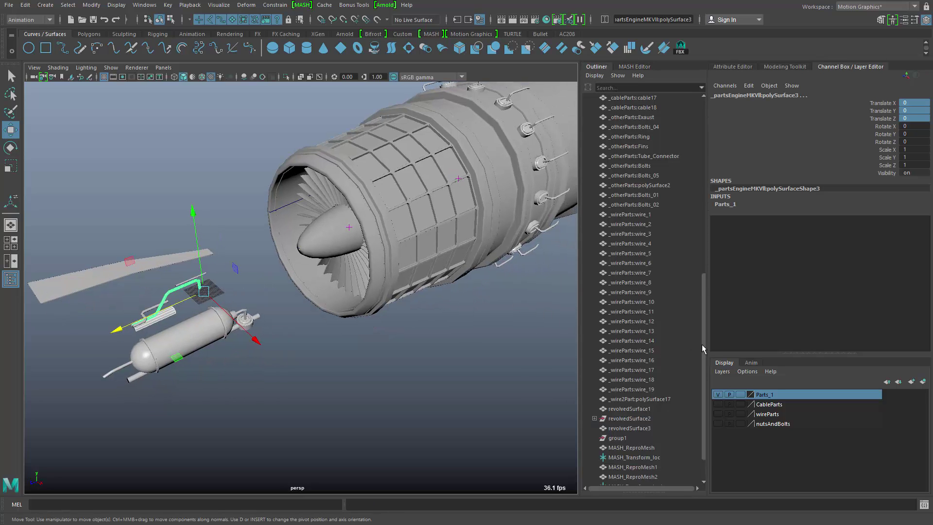
{"action": "scroll", "coordinate": [703, 351], "scroll_direction": "down", "scroll_amount": 2}
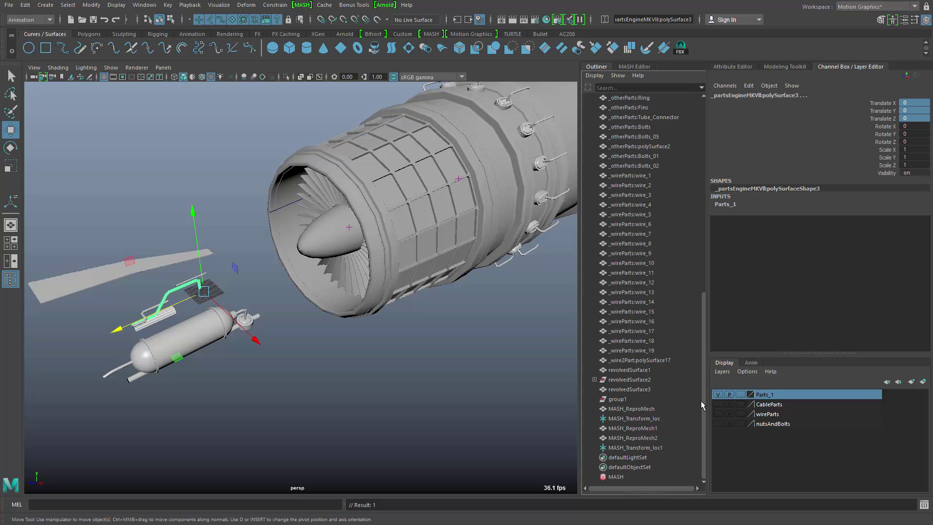
{"action": "left_click_drag", "start_coordinate": [704, 400], "coordinate": [681, 134]}
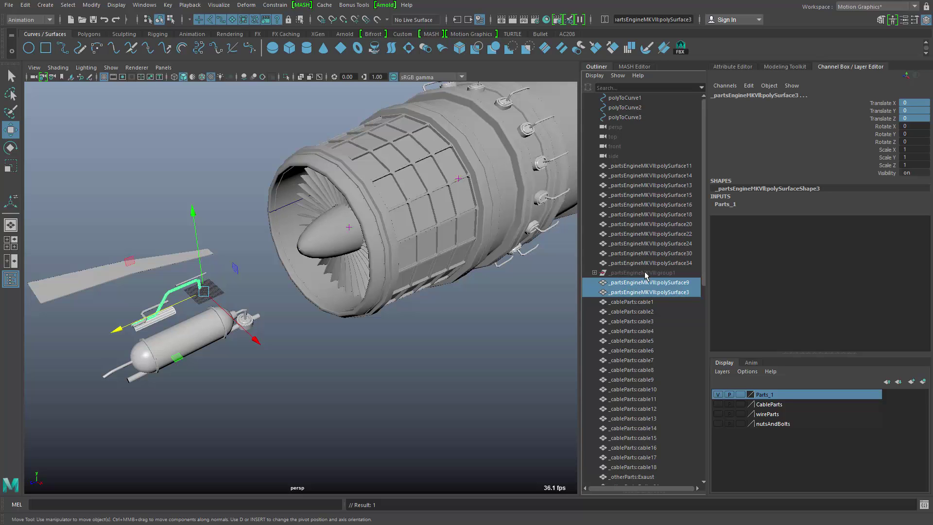
{"action": "left_click_drag", "start_coordinate": [632, 285], "coordinate": [635, 275]}
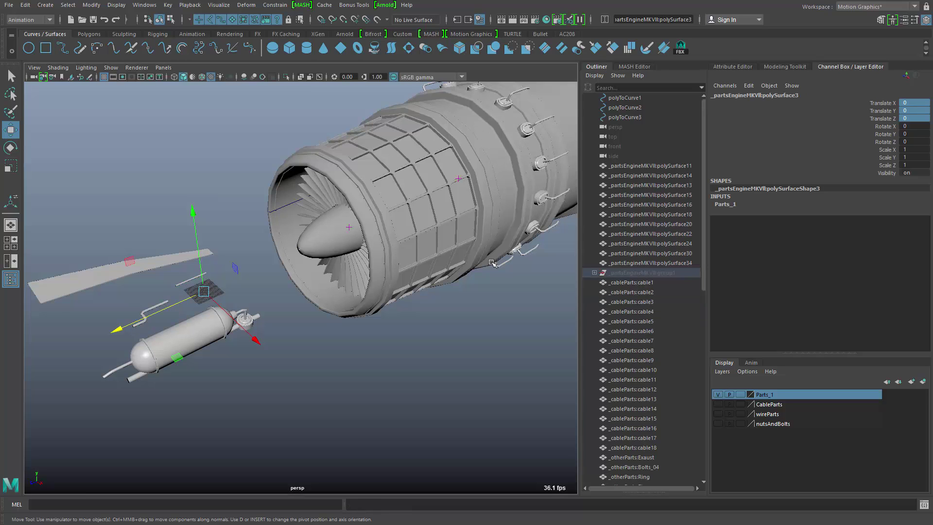
Refresh the group1 object in the MASH Repro node so the ring around the casing includes the newly parented pipe parts
{"action": "left_click_drag", "start_coordinate": [494, 180], "coordinate": [459, 320], "text": "alt"}
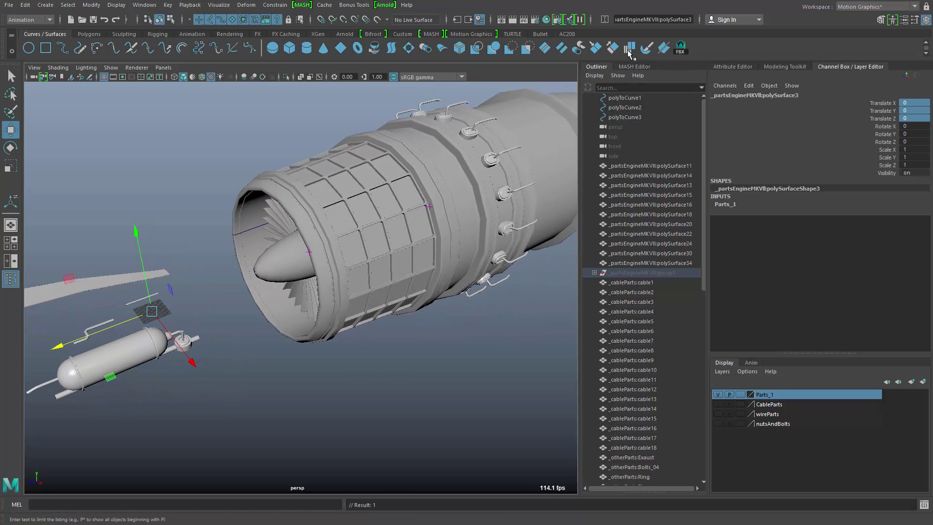
{"action": "left_click", "coordinate": [634, 67]}
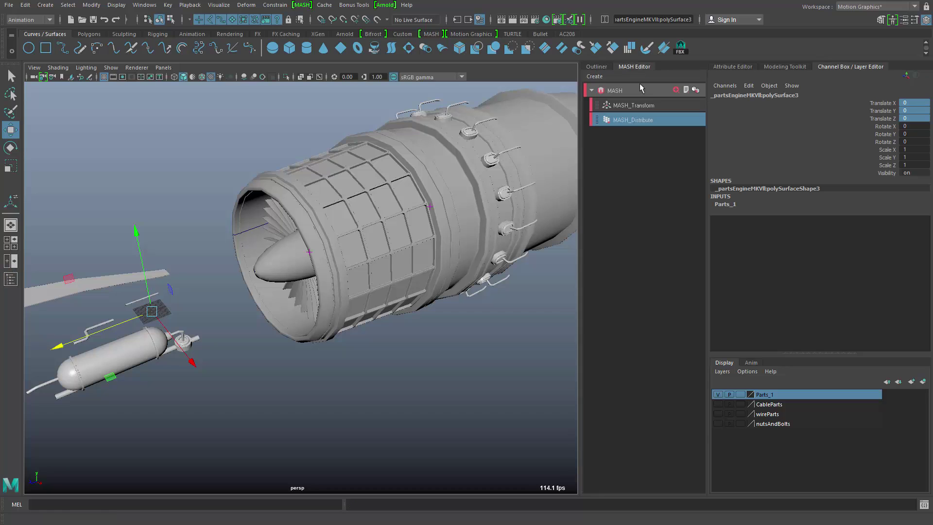
{"action": "left_click", "coordinate": [695, 89]}
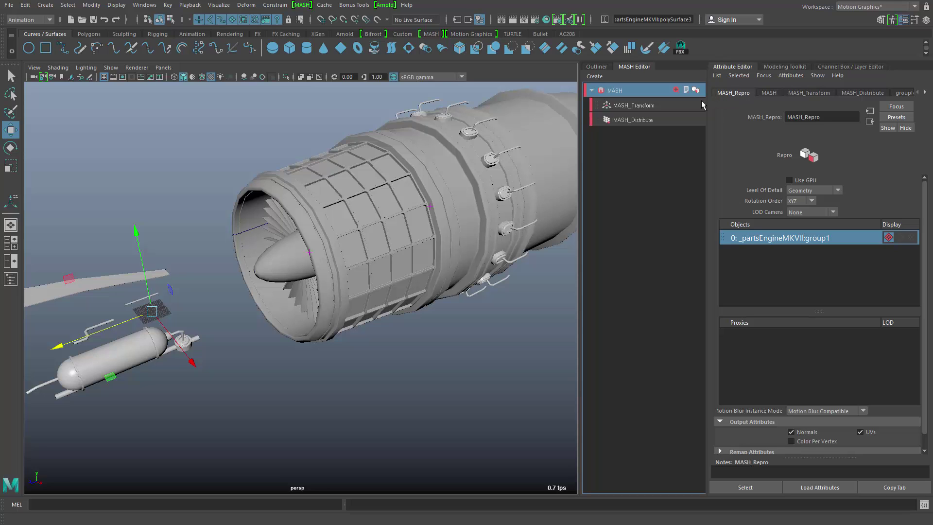
{"action": "right_click", "coordinate": [828, 238]}
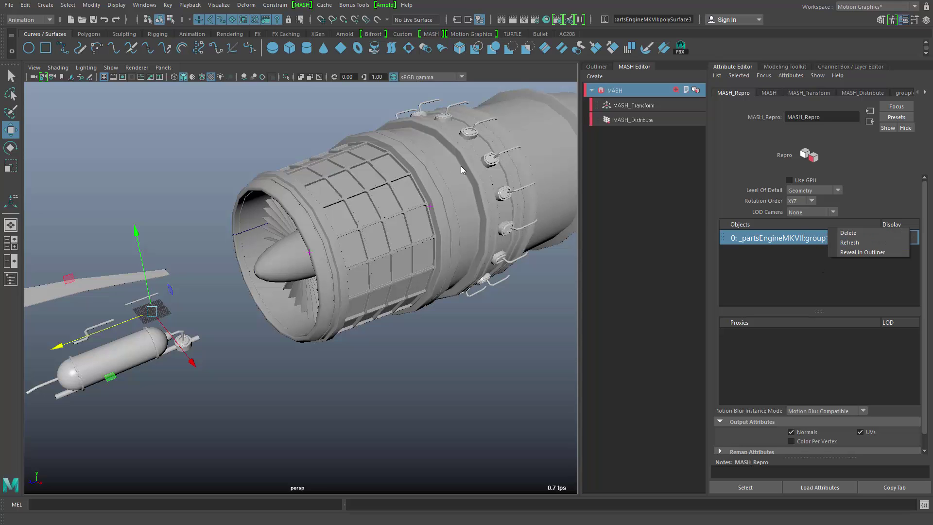
{"action": "left_click", "coordinate": [850, 243]}
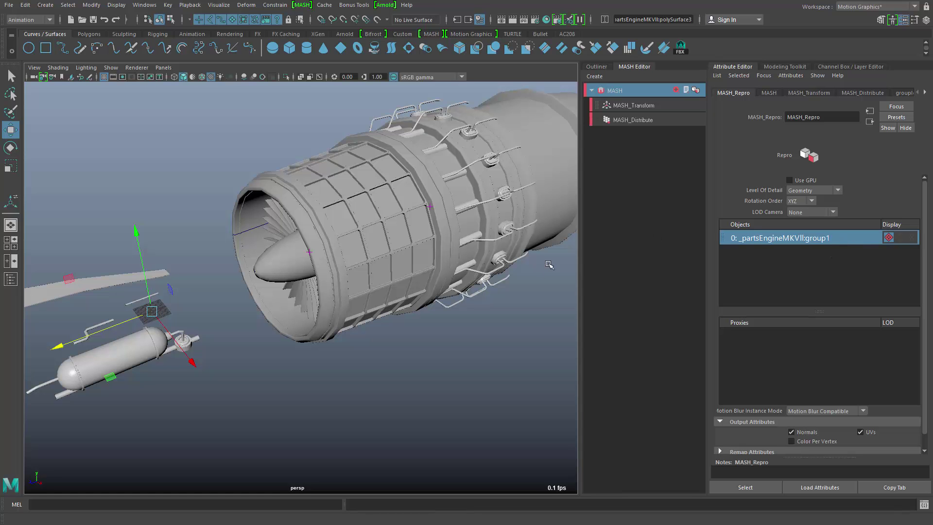
{"action": "left_click_drag", "start_coordinate": [490, 320], "coordinate": [490, 316], "text": "alt"}
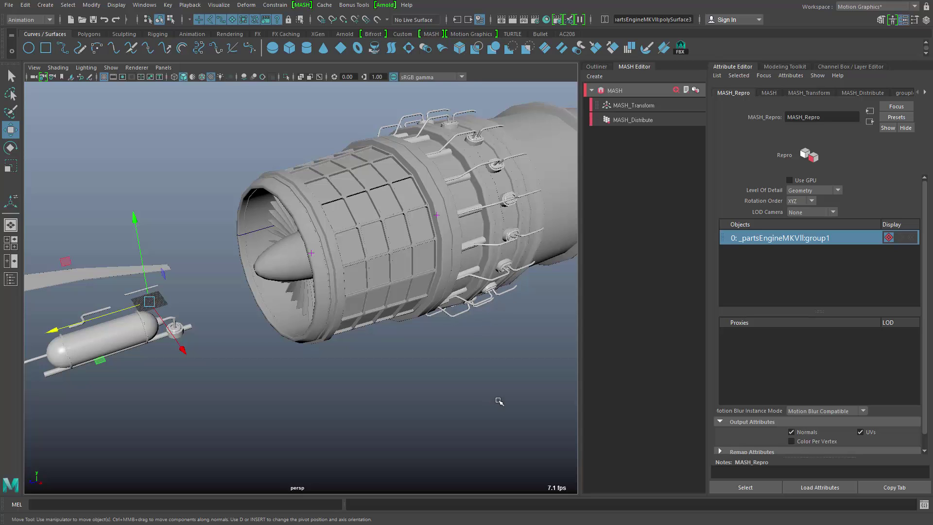
{"action": "left_click_drag", "start_coordinate": [499, 400], "coordinate": [470, 397], "text": "alt"}
{"action": "left_click_drag", "start_coordinate": [354, 358], "coordinate": [377, 363], "text": "alt"}
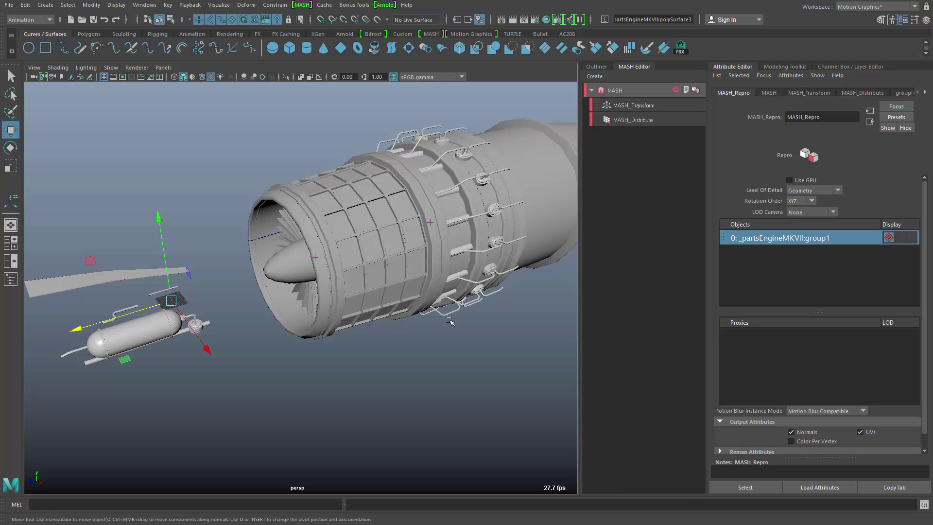
{"action": "left_click_drag", "start_coordinate": [446, 324], "coordinate": [396, 330], "text": "alt"}
{"action": "middle_click_drag", "start_coordinate": [384, 324], "coordinate": [535, 293], "text": "alt"}
Select all parts of the tank assembly, including its long pipe and cylindrical fitting, and group them
{"action": "left_click_drag", "start_coordinate": [340, 342], "coordinate": [221, 322], "text": "alt"}
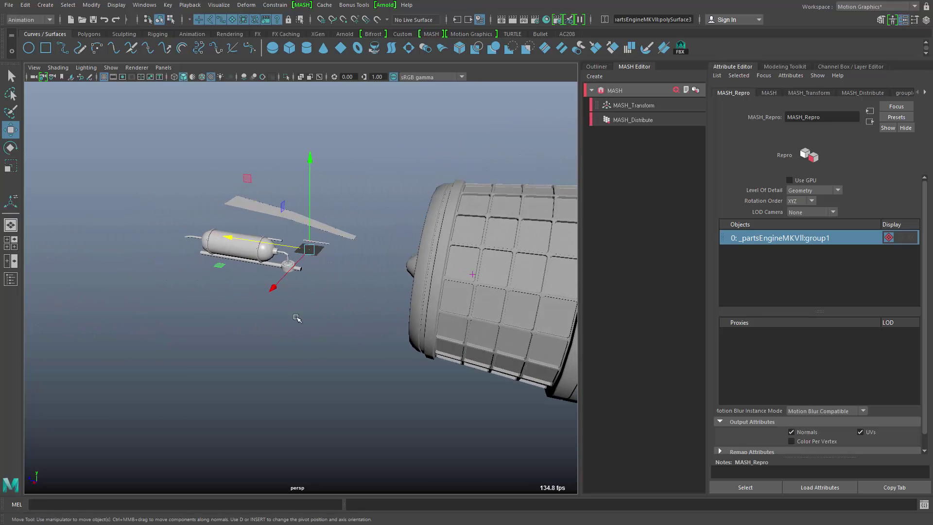
{"action": "left_click_drag", "start_coordinate": [228, 342], "coordinate": [302, 320], "text": "alt"}
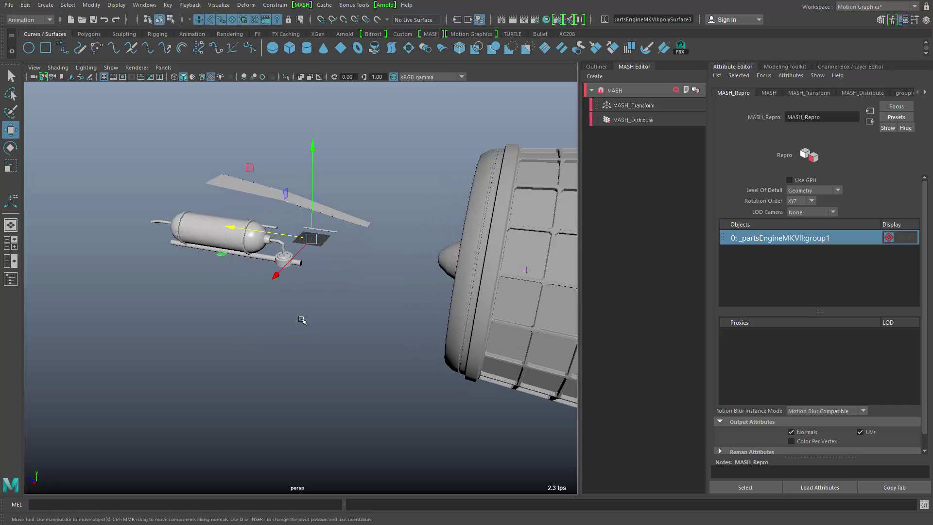
{"action": "left_click", "coordinate": [207, 238]}
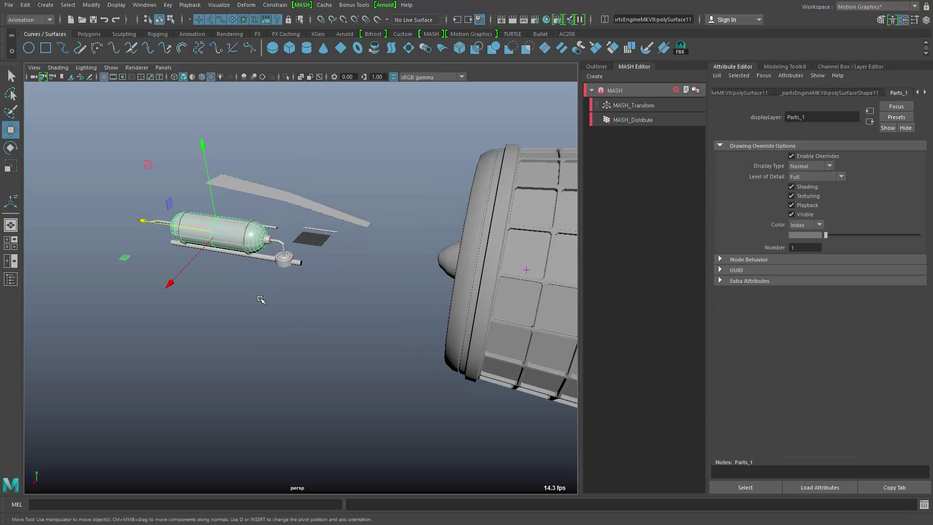
{"action": "key", "text": "f"}
{"action": "scroll", "coordinate": [263, 296], "scroll_direction": "down", "scroll_amount": 5}
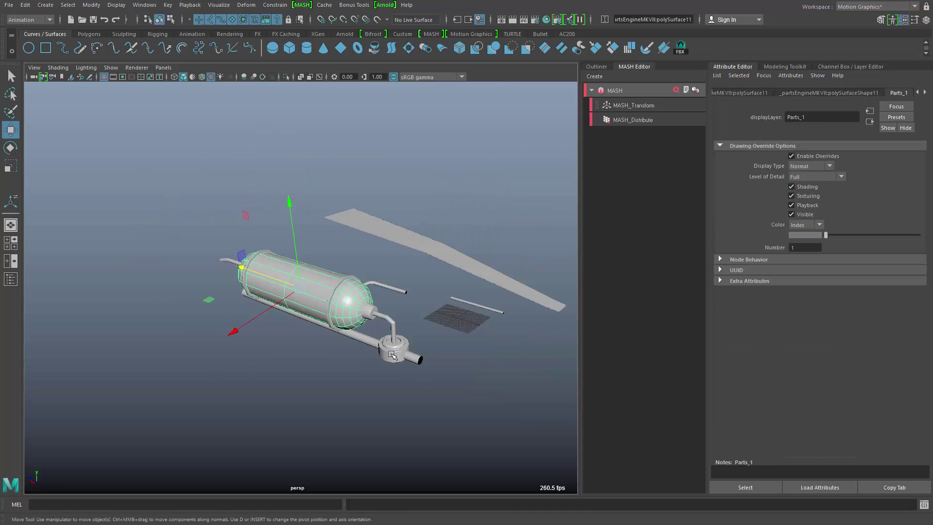
{"action": "left_click_drag", "start_coordinate": [505, 336], "coordinate": [387, 351], "text": "alt"}
{"action": "left_click", "coordinate": [387, 350]}
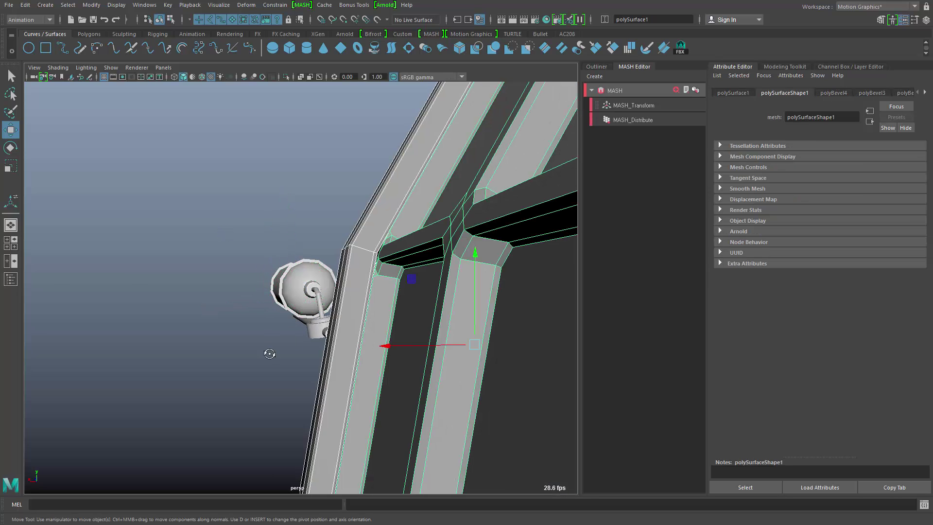
{"action": "key", "text": "h"}
{"action": "left_click_drag", "start_coordinate": [269, 355], "coordinate": [394, 348], "text": "alt"}
{"action": "left_click", "coordinate": [345, 300]}
{"action": "left_click", "coordinate": [367, 265]}
{"action": "left_click", "coordinate": [198, 228]}
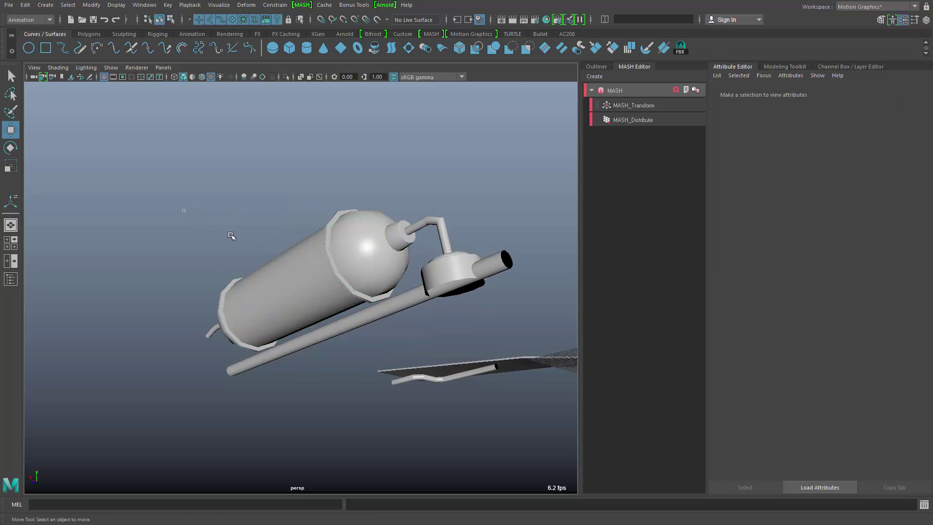
{"action": "left_click_drag", "start_coordinate": [183, 208], "coordinate": [470, 332]}
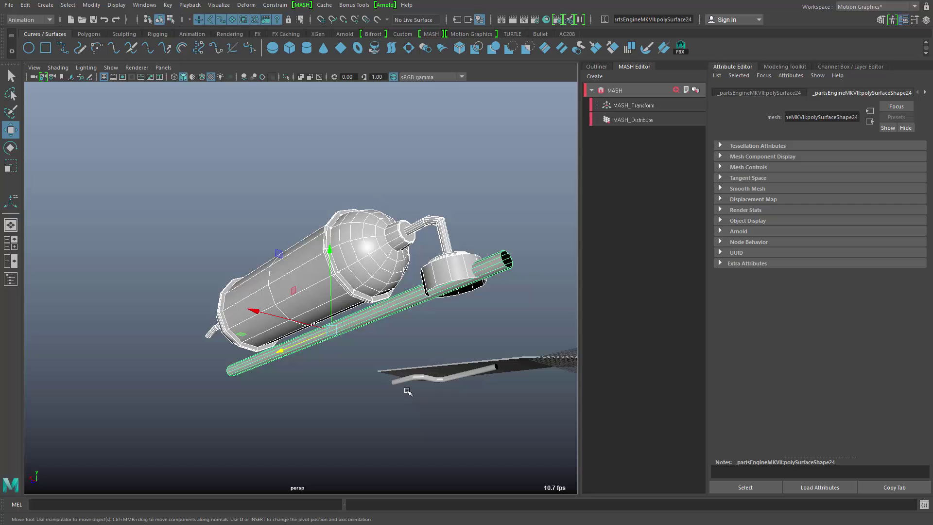
{"action": "key", "text": "ctrl+g"}
Fill the open hole on the underside of the tank assembly's cylindrical fitting by closing its border edge
{"action": "left_click_drag", "start_coordinate": [504, 421], "coordinate": [379, 328], "text": "alt"}
{"action": "right_click_drag", "start_coordinate": [346, 338], "coordinate": [427, 304], "text": "alt"}
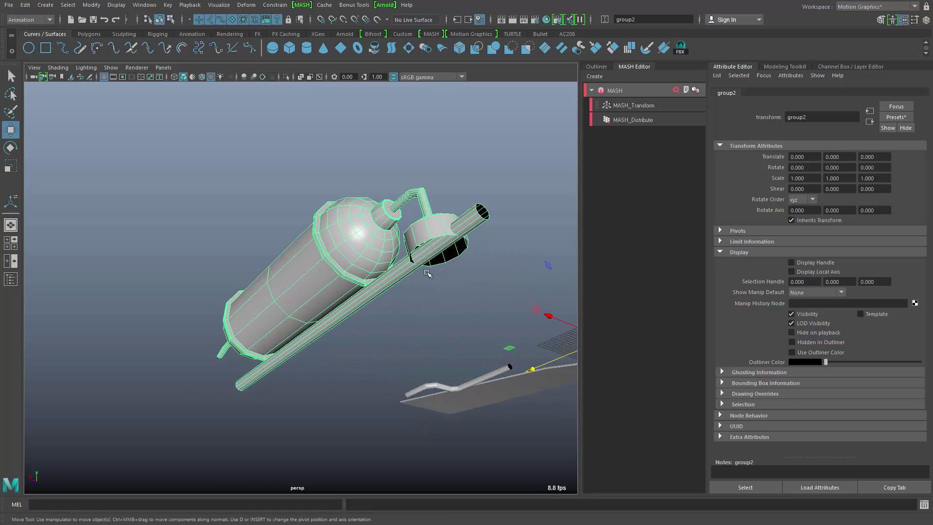
{"action": "middle_click_drag", "start_coordinate": [427, 303], "coordinate": [393, 362], "text": "alt"}
{"action": "right_click_drag", "start_coordinate": [394, 362], "coordinate": [502, 381], "text": "alt"}
{"action": "middle_click_drag", "start_coordinate": [503, 381], "coordinate": [488, 336], "text": "alt"}
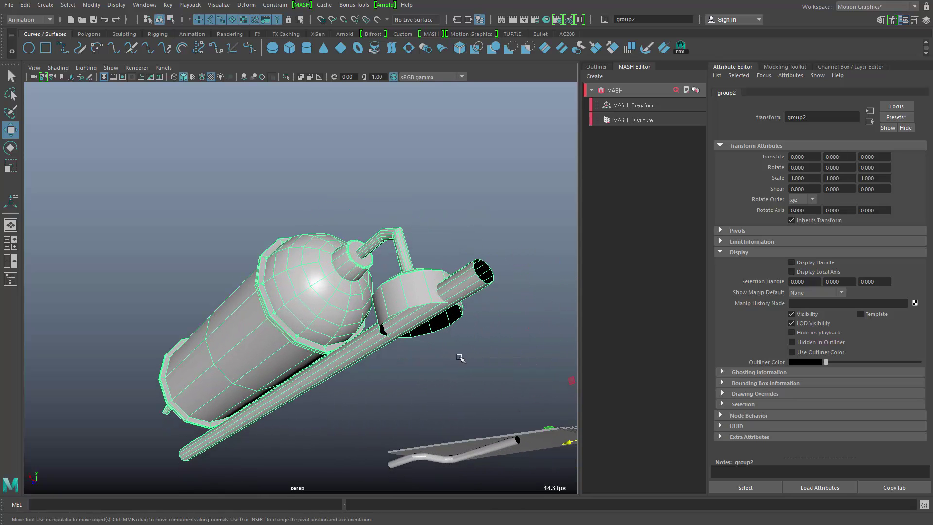
{"action": "left_click", "coordinate": [443, 325]}
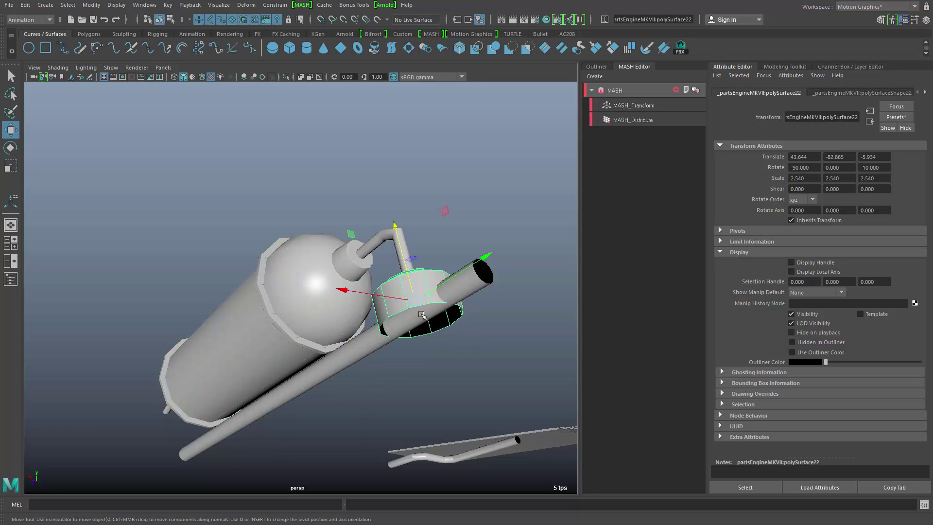
{"action": "left_click", "coordinate": [486, 337]}
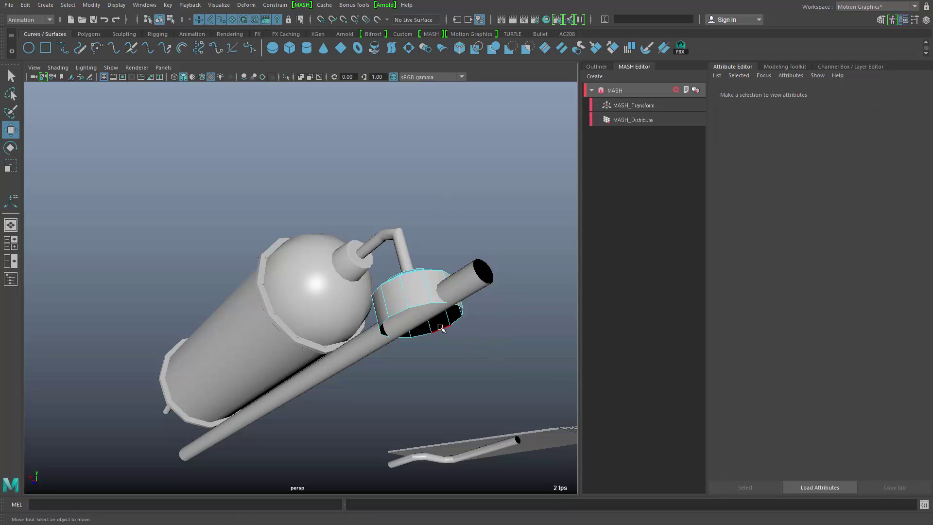
{"action": "left_click", "coordinate": [441, 328]}
{"action": "right_click_drag", "start_coordinate": [516, 299], "coordinate": [503, 424], "text": "shift"}
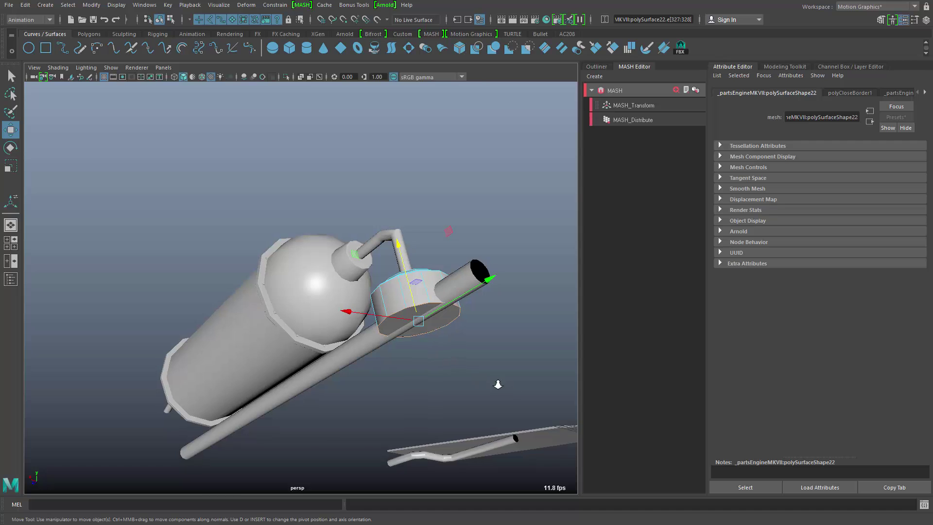
{"action": "left_click_drag", "start_coordinate": [497, 385], "coordinate": [459, 369], "text": "alt"}
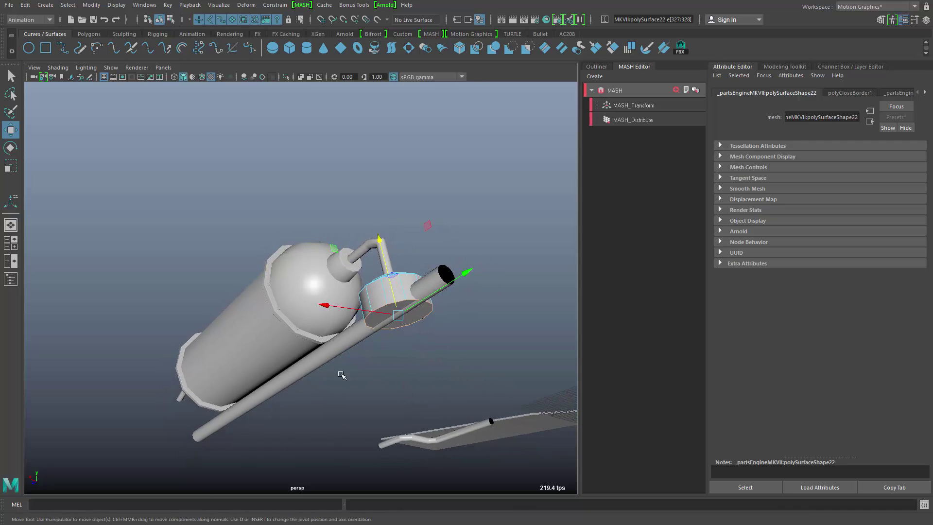
Select the tank group and snap its pivot to the centre of the cylindrical fitting's bottom face
{"action": "left_click", "coordinate": [361, 381]}
{"action": "key", "text": "Up"}
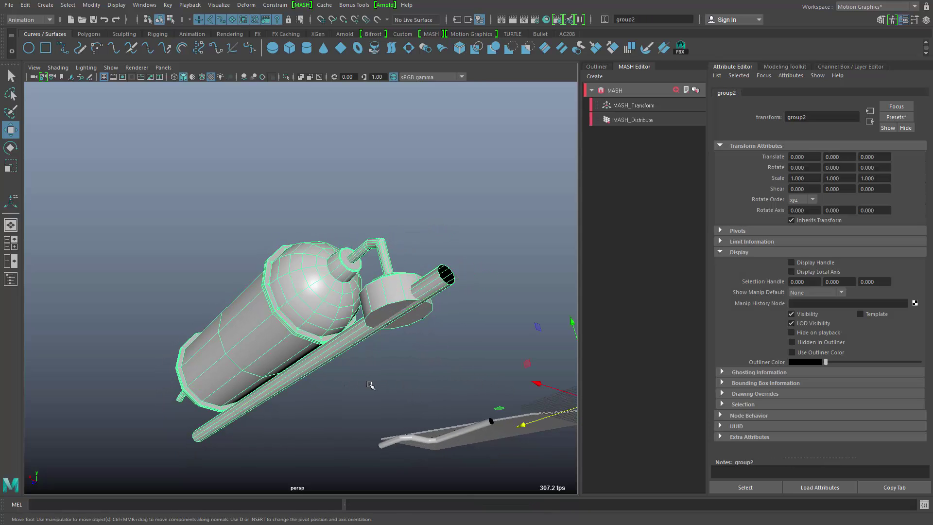
{"action": "left_click_drag", "start_coordinate": [348, 432], "coordinate": [298, 368], "text": "alt"}
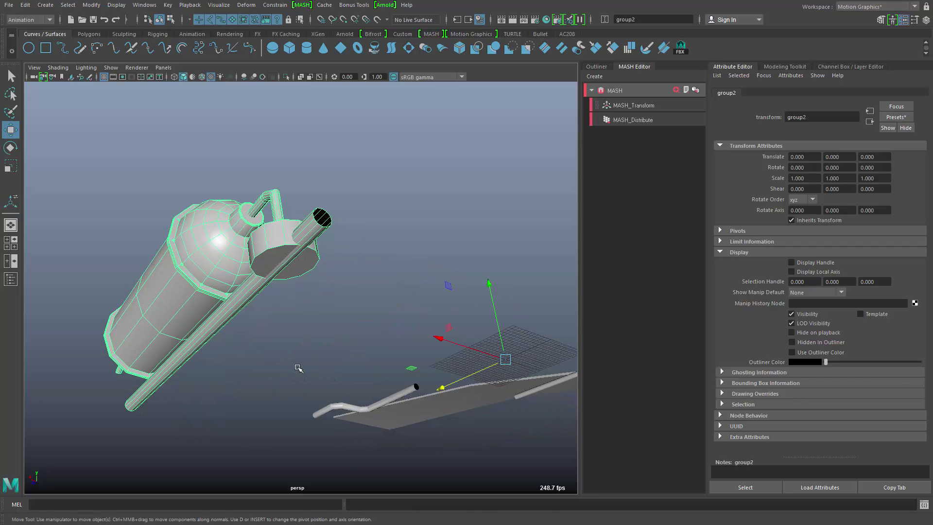
{"action": "key", "text": "d"}
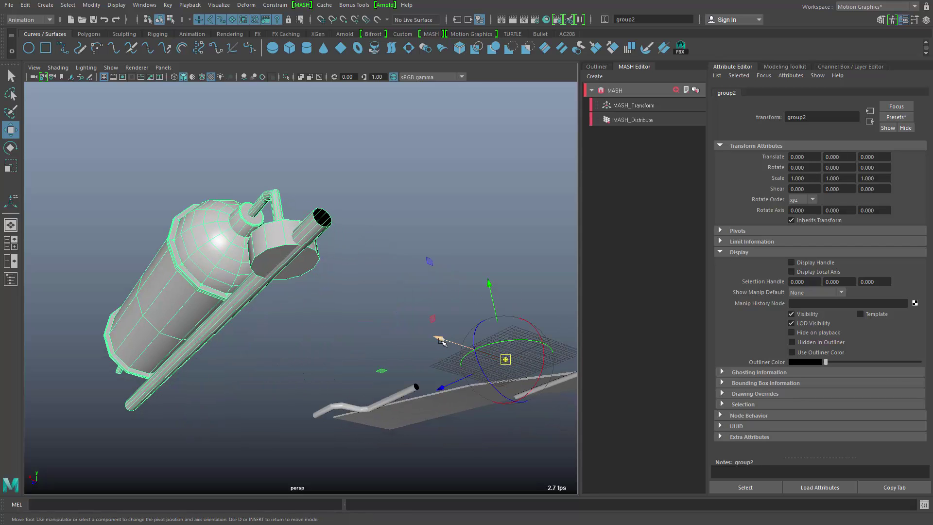
{"action": "left_click_drag", "start_coordinate": [430, 338], "coordinate": [365, 349]}
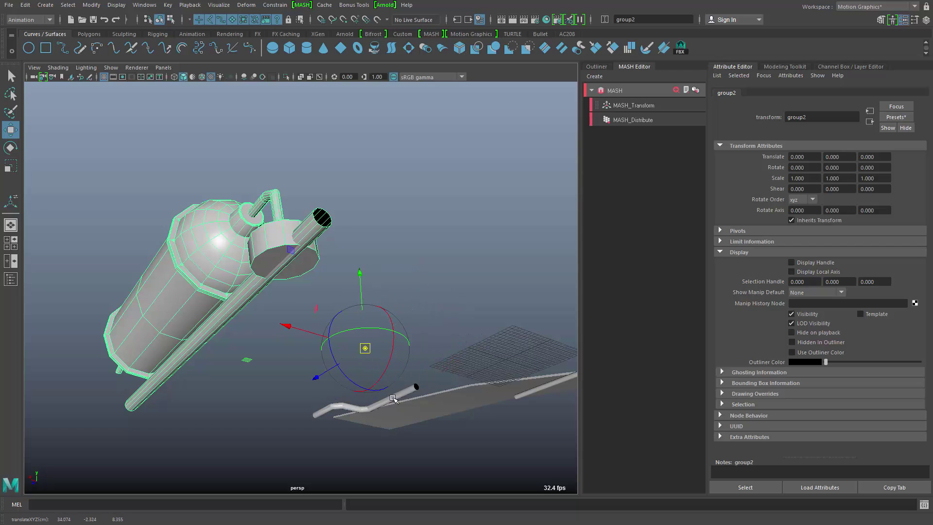
{"action": "left_click", "coordinate": [300, 268]}
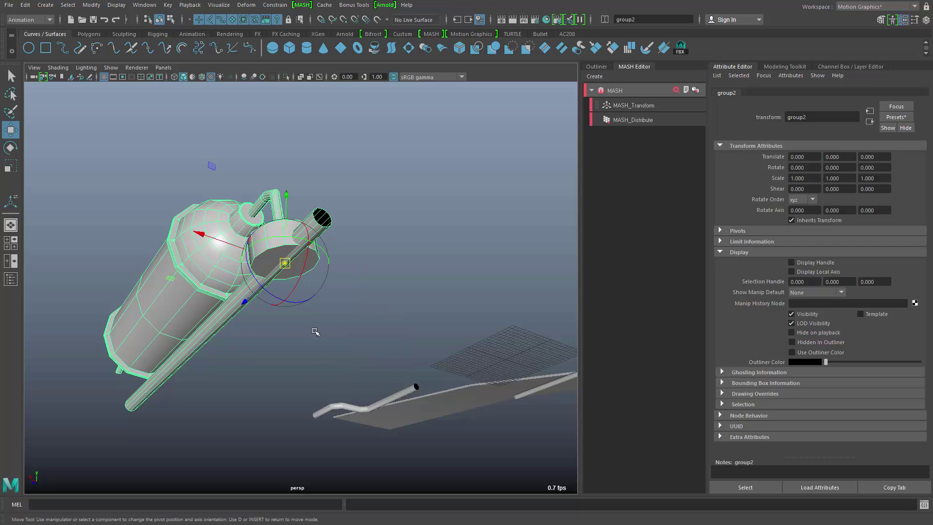
Align the tank group's pivot orientation to the flat bottom face of the cylindrical fitting
{"action": "left_click_drag", "start_coordinate": [312, 350], "coordinate": [304, 404], "text": "alt"}
{"action": "right_click_drag", "start_coordinate": [271, 455], "coordinate": [425, 425], "text": "alt"}
{"action": "left_click_drag", "start_coordinate": [346, 336], "coordinate": [367, 283], "text": "alt"}
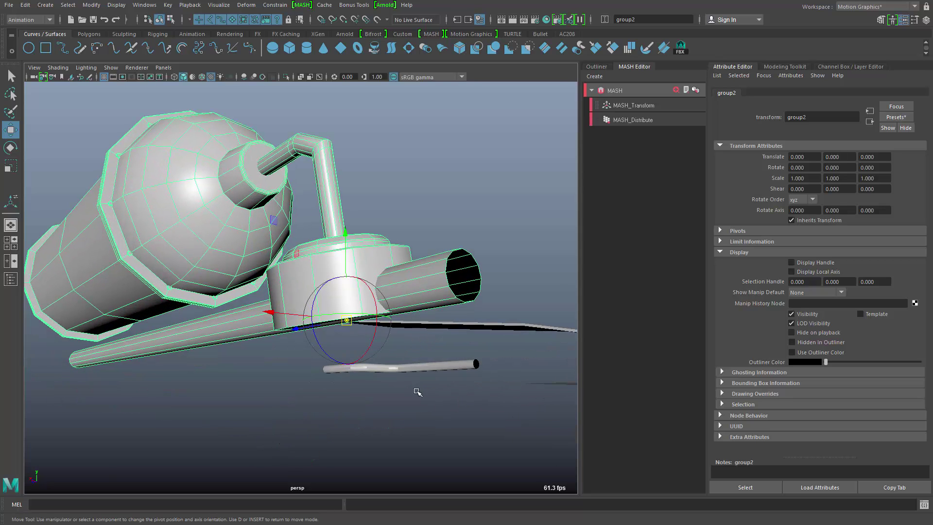
{"action": "left_click", "coordinate": [393, 257]}
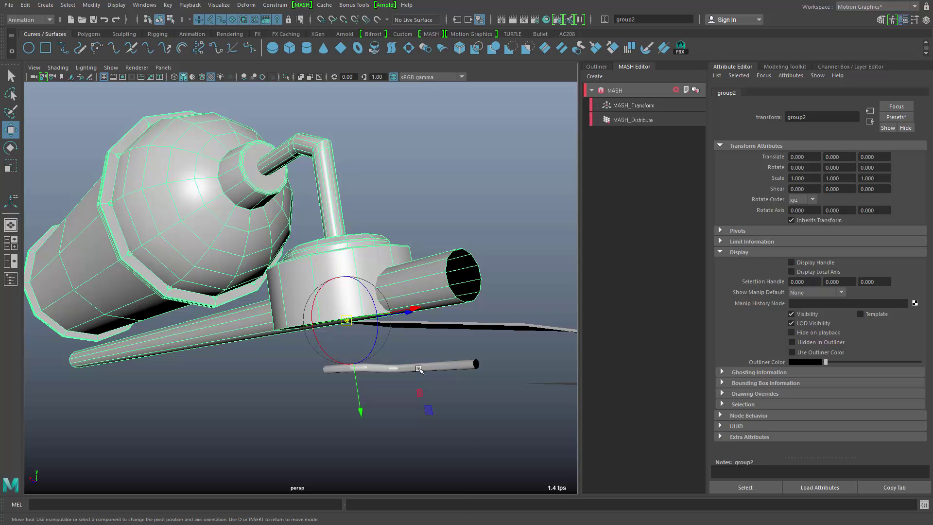
{"action": "left_click_drag", "start_coordinate": [397, 445], "coordinate": [411, 355], "text": "alt"}
{"action": "middle_click_drag", "start_coordinate": [302, 325], "coordinate": [311, 363], "text": "alt"}
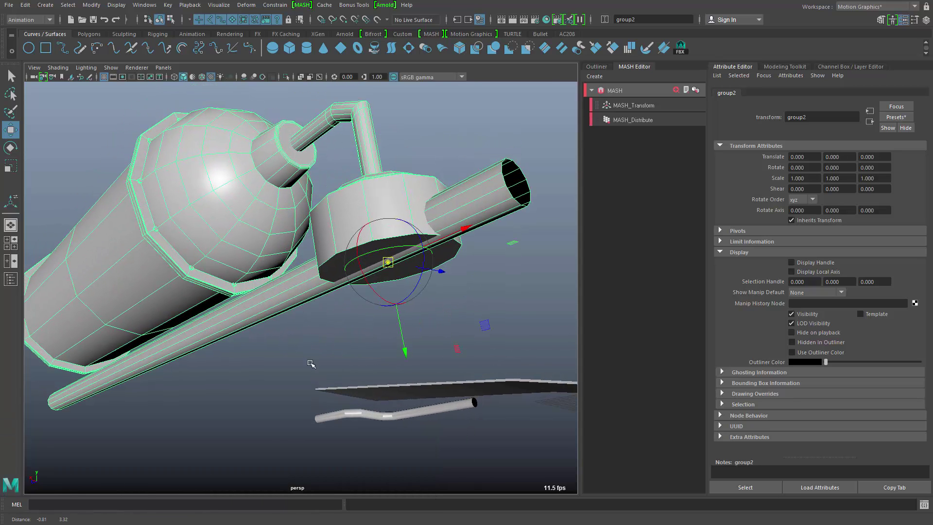
{"action": "left_click", "coordinate": [334, 270]}
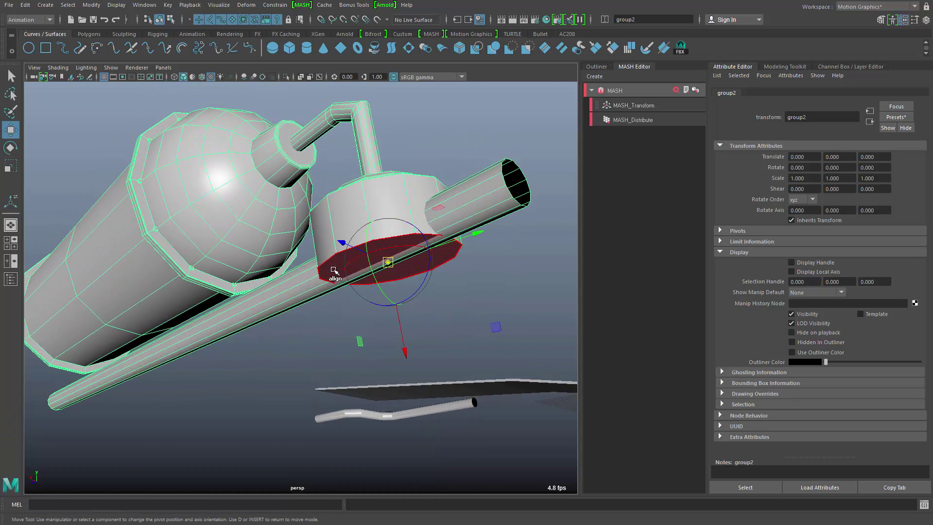
{"action": "left_click_drag", "start_coordinate": [340, 311], "coordinate": [344, 368], "text": "alt"}
{"action": "left_click", "coordinate": [353, 325], "text": "ctrl"}
Rotate the tank group's pivot so its Y axis points up toward the tank, and leave pivot editing
{"action": "right_click_drag", "start_coordinate": [489, 427], "coordinate": [450, 414], "text": "alt"}
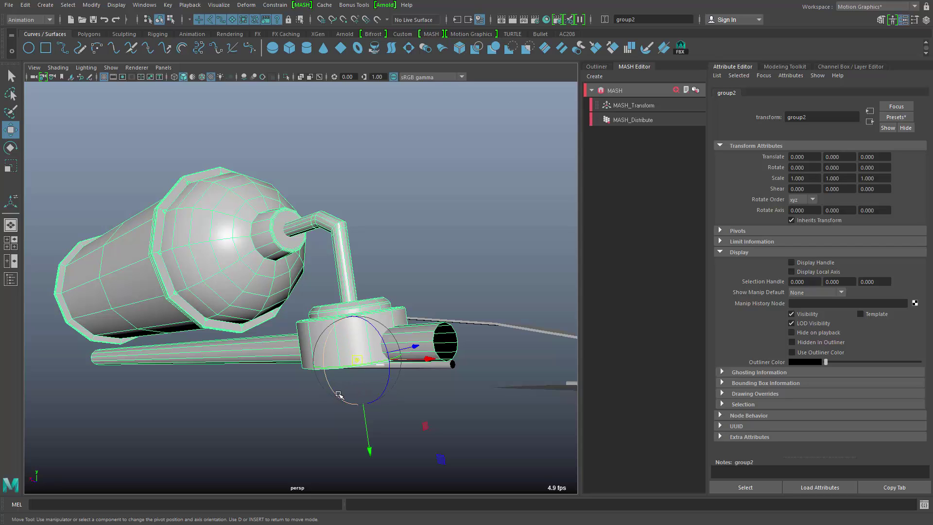
{"action": "mouse_move", "coordinate": [334, 393]}
{"action": "left_mouse_down"}
{"action": "mouse_move", "coordinate": [357, 411]}
{"action": "mouse_move", "coordinate": [397, 377]}
{"action": "mouse_move", "coordinate": [371, 291]}
{"action": "mouse_move", "coordinate": [406, 306]}
{"action": "mouse_move", "coordinate": [288, 282]}
{"action": "left_mouse_up"}
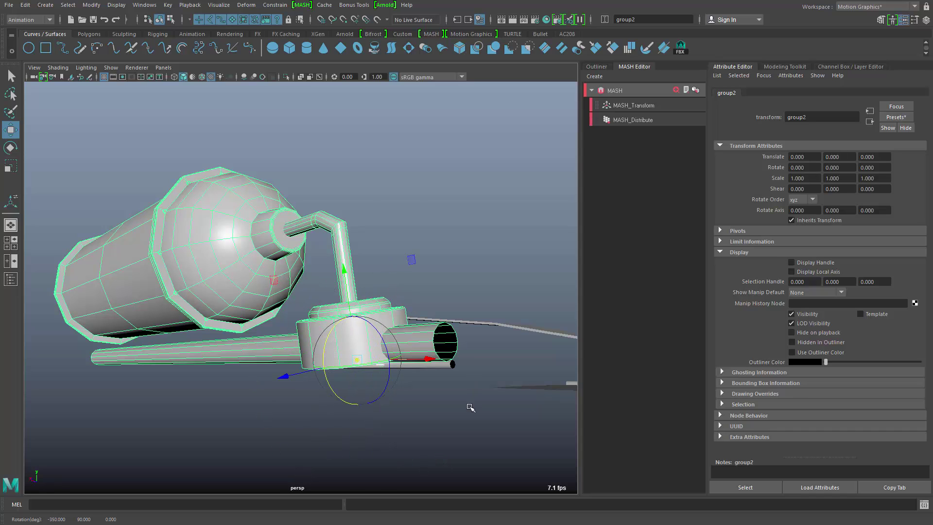
{"action": "left_click_drag", "start_coordinate": [376, 455], "coordinate": [482, 397], "text": "alt"}
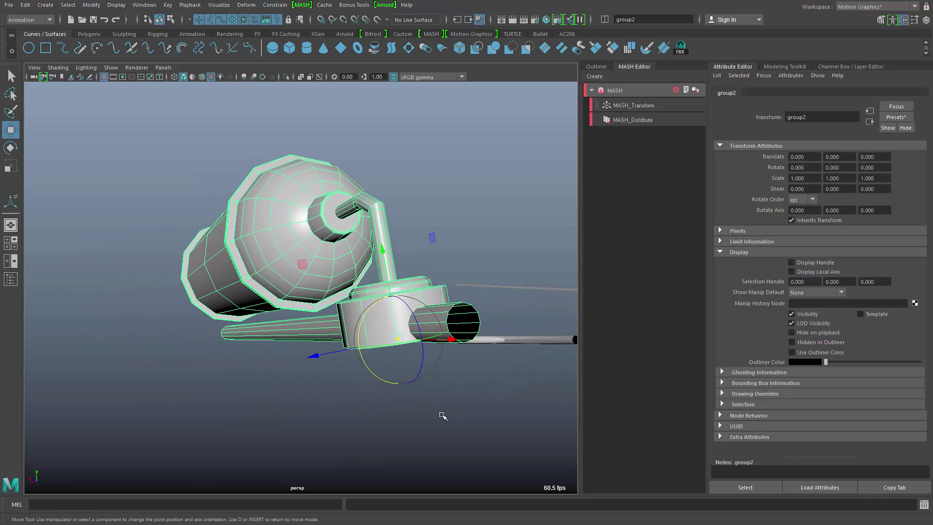
{"action": "key", "text": "d"}
{"action": "right_click_drag", "start_coordinate": [471, 395], "coordinate": [457, 399], "text": "alt"}
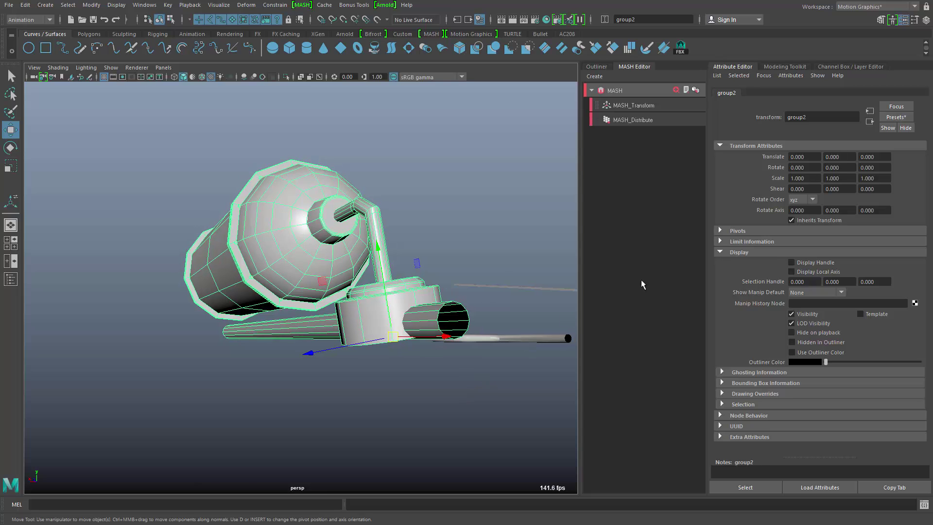
Bake the pivot position and orientation into the tank group's transform
{"action": "left_click_drag", "start_coordinate": [421, 362], "coordinate": [458, 359], "text": "alt"}
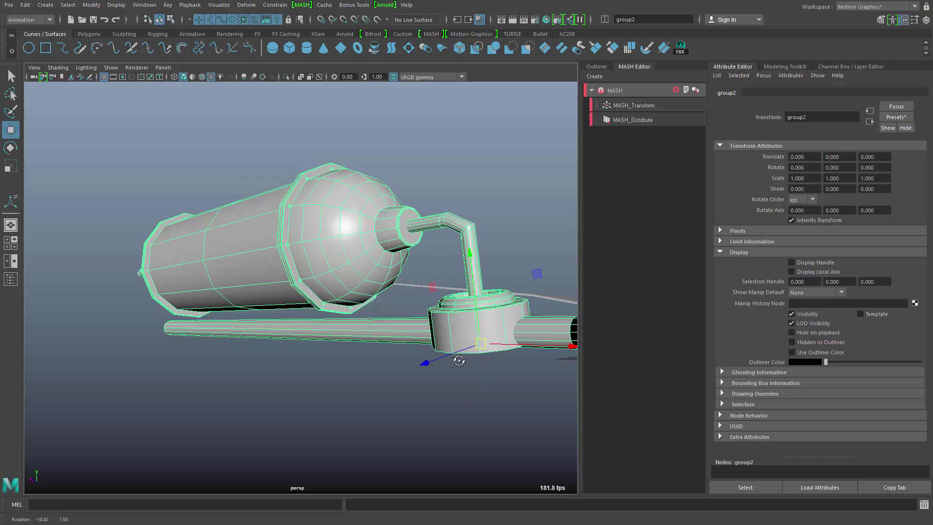
{"action": "right_click_drag", "start_coordinate": [505, 377], "coordinate": [418, 384], "text": "alt"}
{"action": "middle_click_drag", "start_coordinate": [418, 384], "coordinate": [397, 378], "text": "alt"}
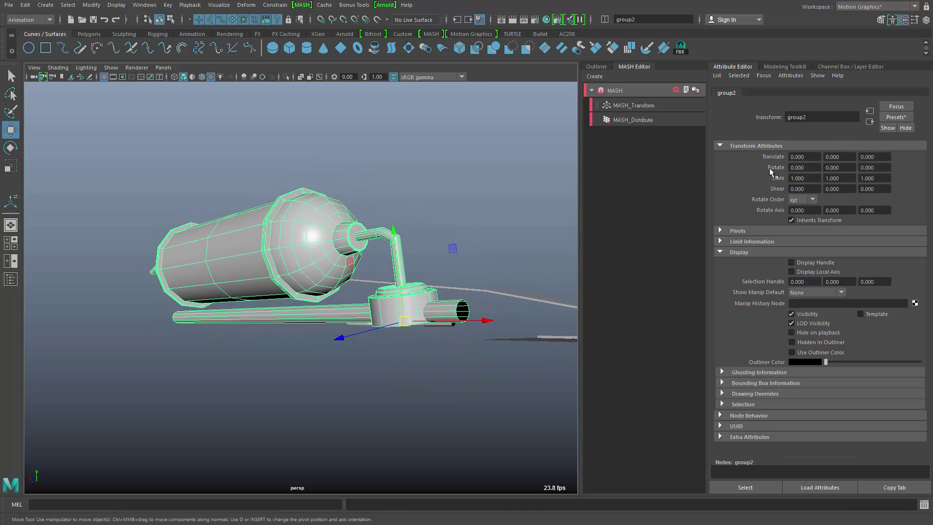
{"action": "left_click_drag", "start_coordinate": [394, 346], "coordinate": [428, 398], "text": "alt"}
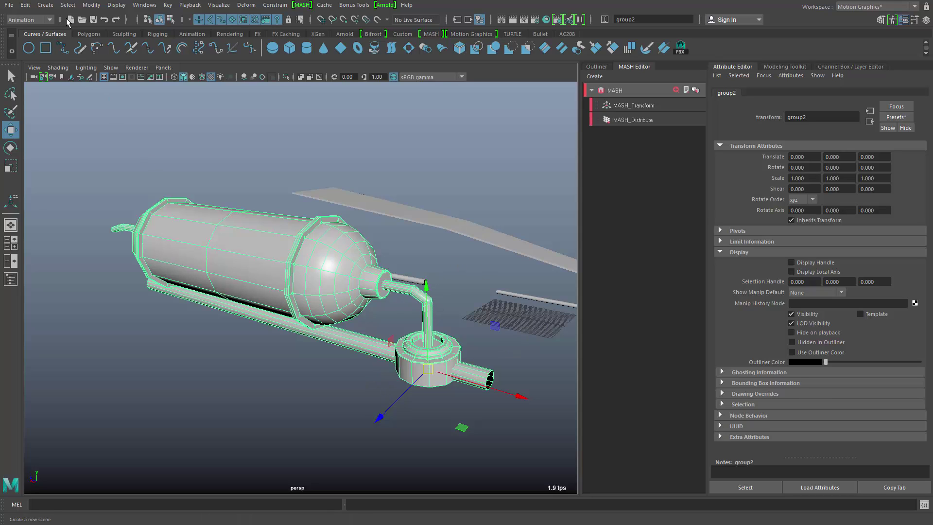
{"action": "left_click", "coordinate": [91, 5]}
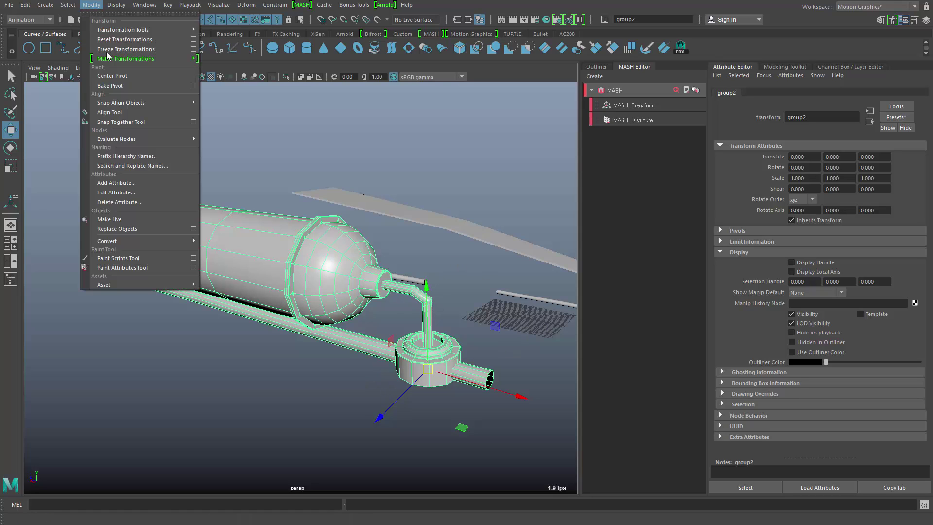
{"action": "left_click", "coordinate": [121, 85]}
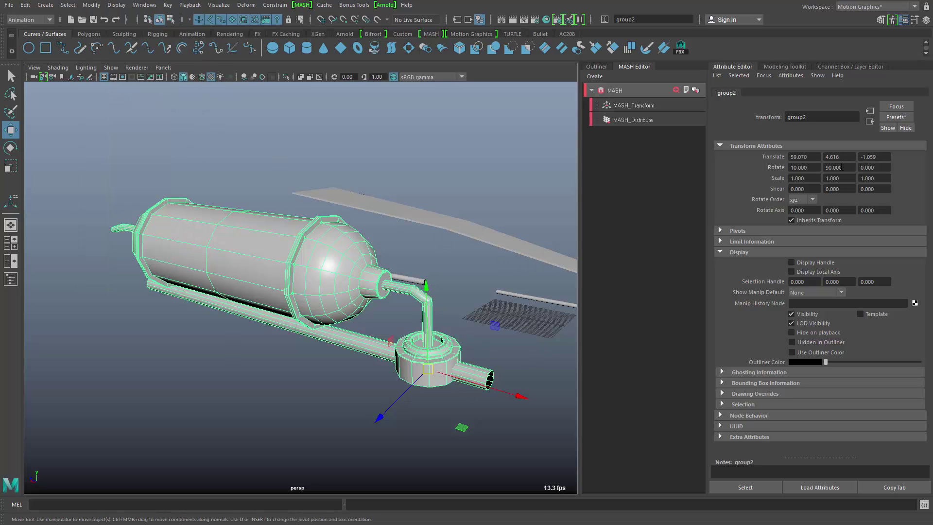
Set the tank group's Translate X, Y and Z and its Rotate X to 0
{"action": "left_click", "coordinate": [856, 65]}
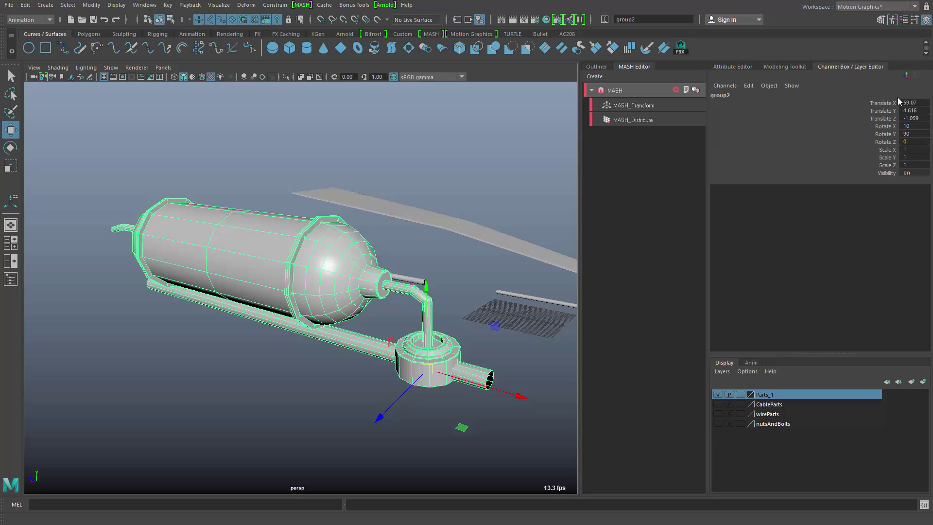
{"action": "left_click_drag", "start_coordinate": [913, 105], "coordinate": [913, 119]}
{"action": "type", "text": "0"}
{"action": "key", "text": "Return"}
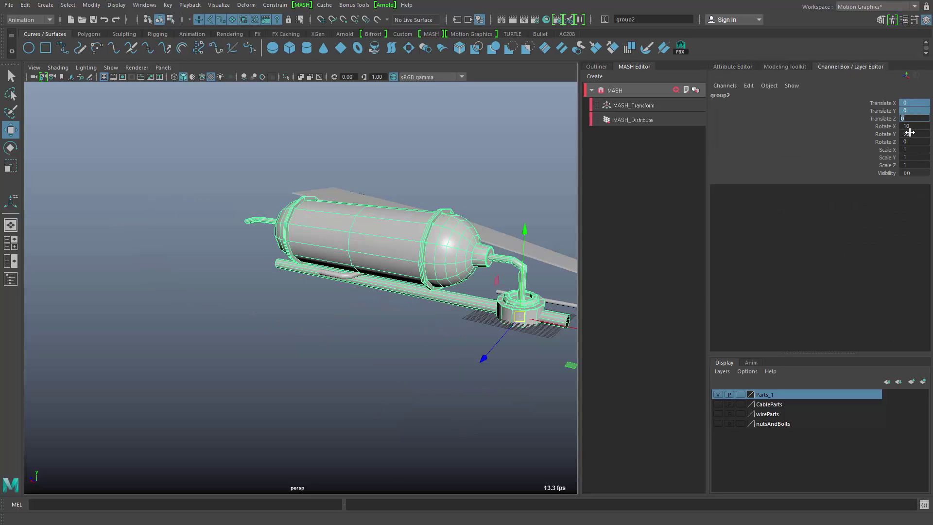
{"action": "left_click", "coordinate": [924, 125]}
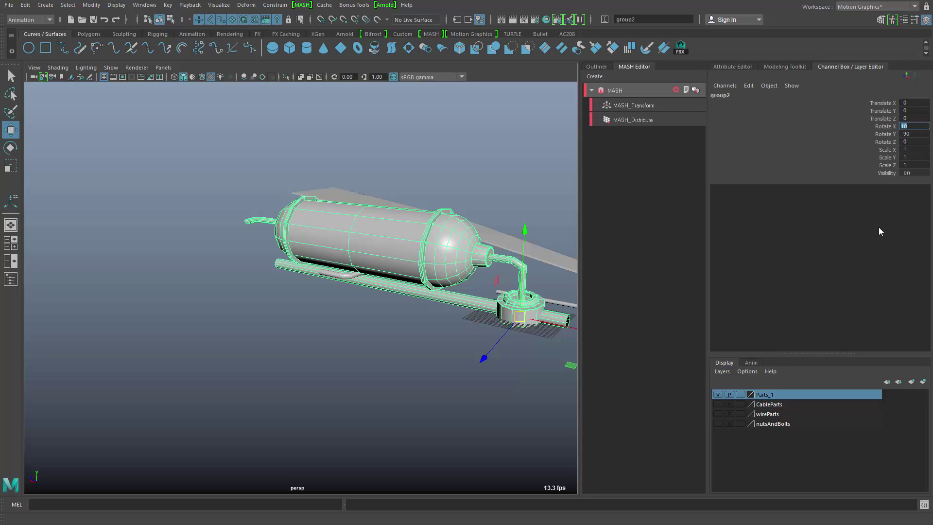
{"action": "type", "text": "0"}
{"action": "key", "text": "Return"}
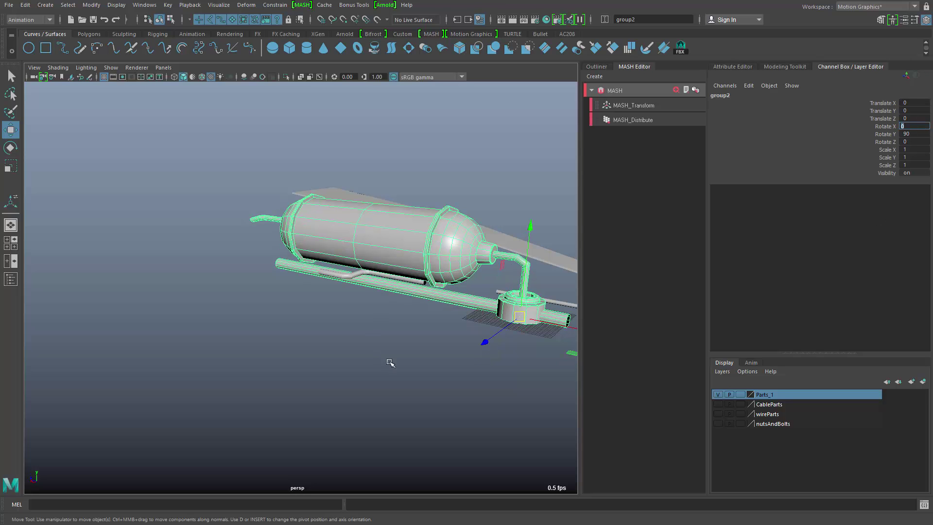
Create a new MASH network from the tank group
{"action": "left_click_drag", "start_coordinate": [388, 360], "coordinate": [356, 381], "text": "alt"}
{"action": "left_click", "coordinate": [593, 76]}
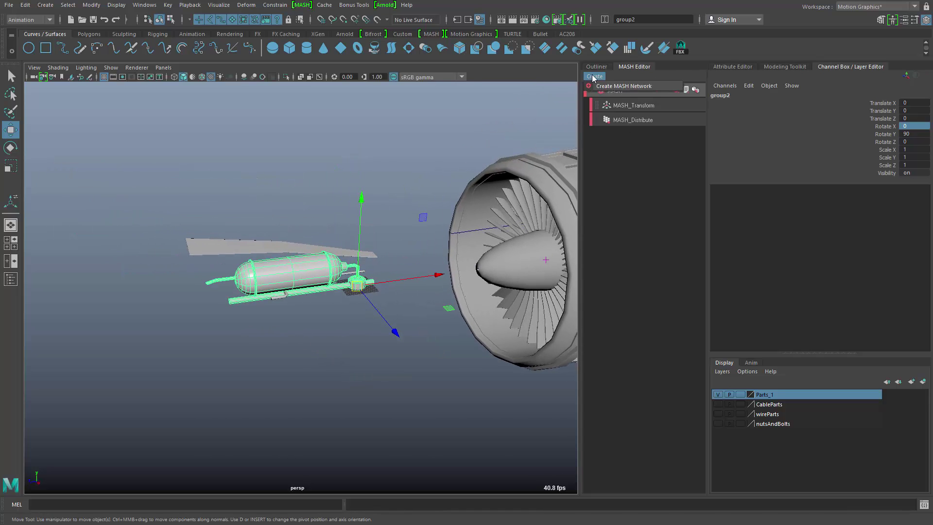
{"action": "left_click", "coordinate": [607, 86]}
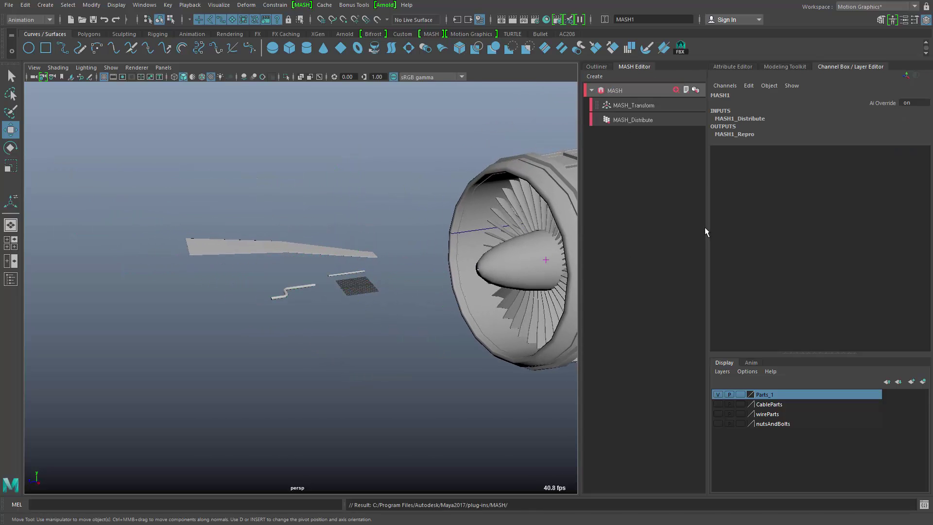
{"action": "left_click", "coordinate": [654, 133]}
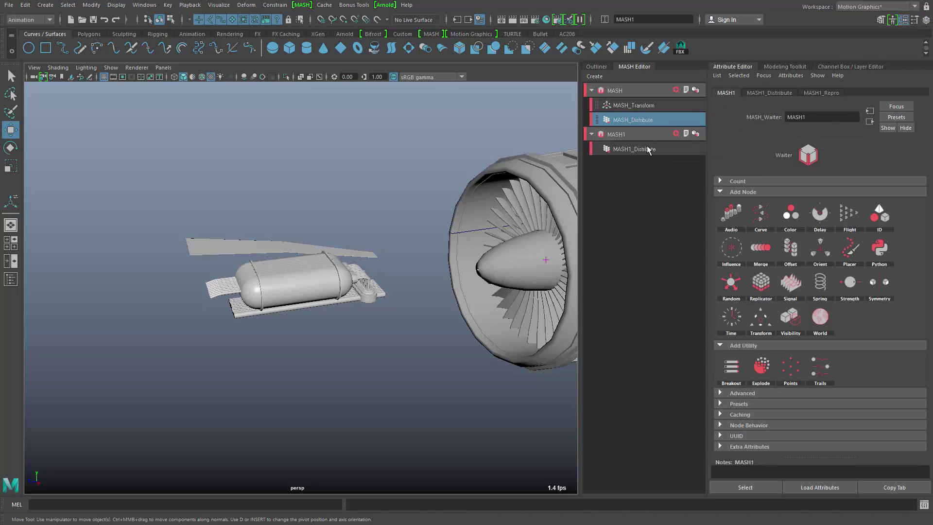
Apply the saved radial distribution preset to MASH1_Distribute, arranging 18 tanks in a ring of radius 90
{"action": "left_click", "coordinate": [647, 149]}
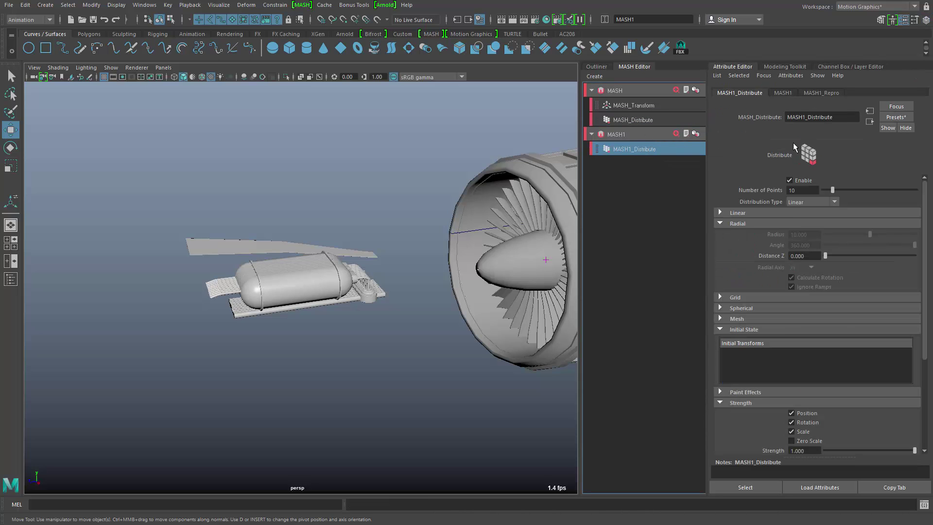
{"action": "left_click", "coordinate": [890, 116]}
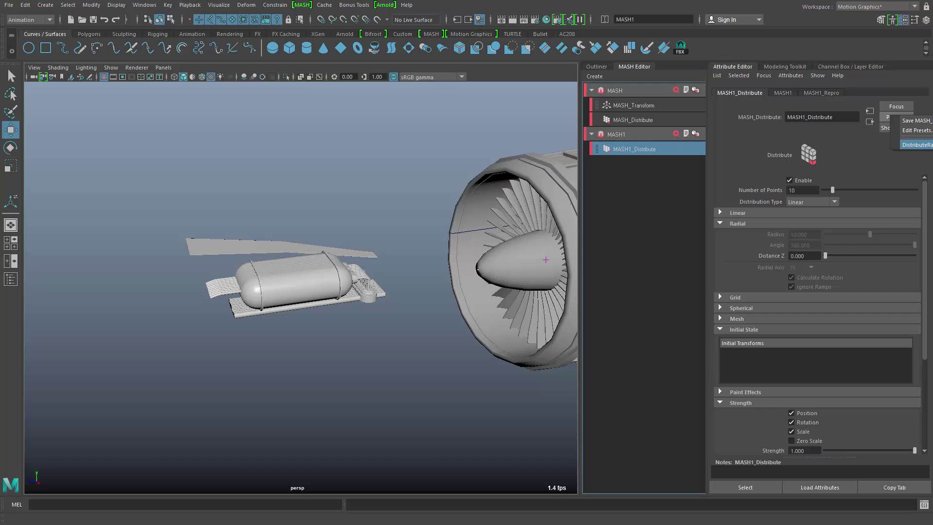
{"action": "left_click", "coordinate": [917, 144]}
{"action": "right_click_drag", "start_coordinate": [389, 355], "coordinate": [281, 346], "text": "alt"}
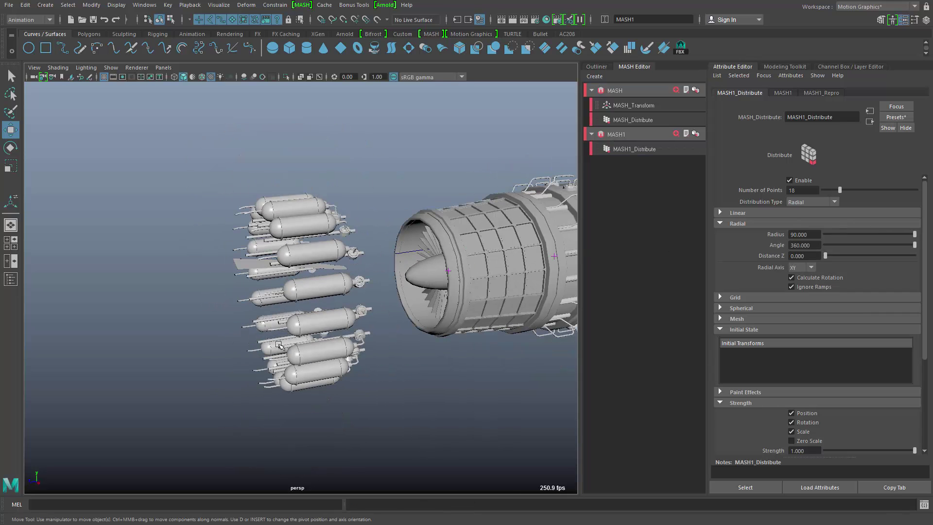
{"action": "middle_click_drag", "start_coordinate": [409, 365], "coordinate": [356, 347], "text": "alt"}
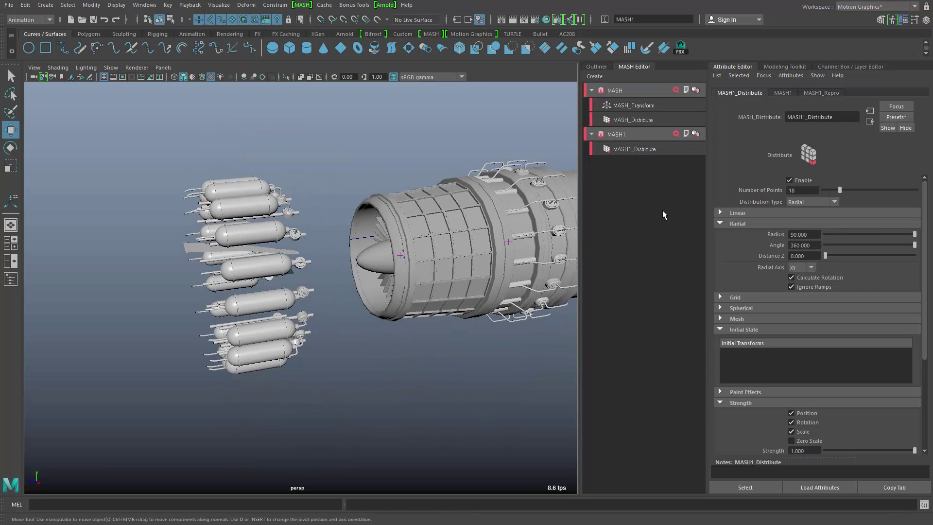
Add a Transform node to the MASH1 network and create a controller null for it
{"action": "left_click", "coordinate": [675, 134]}
{"action": "left_click", "coordinate": [709, 360]}
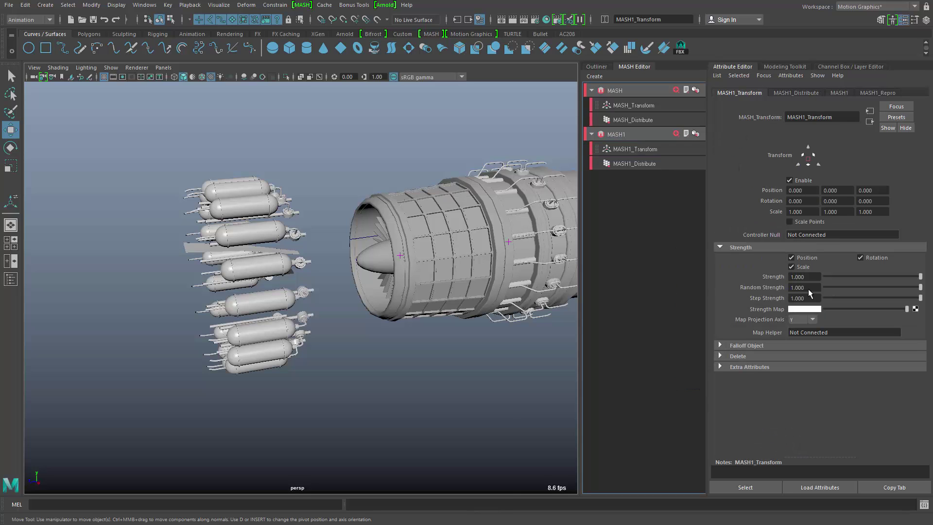
{"action": "right_click", "coordinate": [823, 235]}
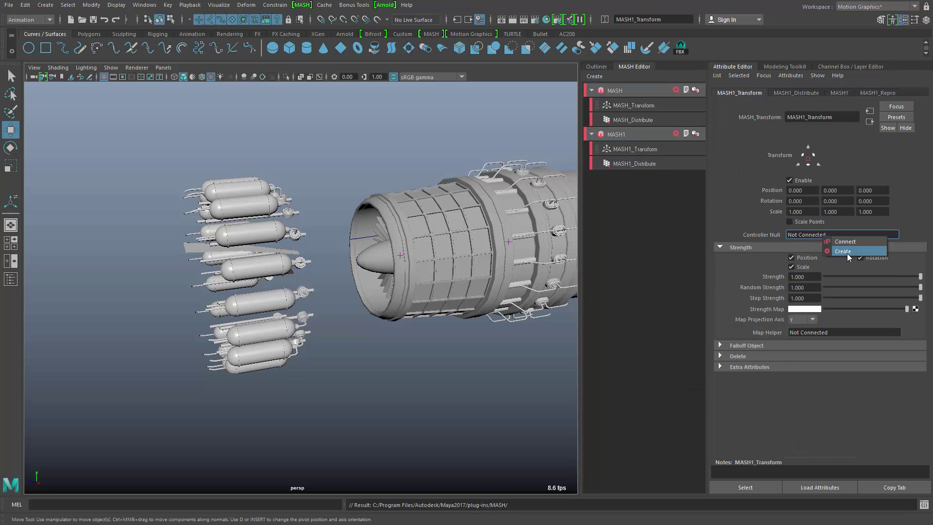
{"action": "left_click", "coordinate": [846, 251]}
Move the MASH1_Transform_loc controller to about -474 in Z so the tank ring sits behind the pipes on the engine casing
{"action": "scroll", "coordinate": [484, 333], "scroll_direction": "down", "scroll_amount": 3}
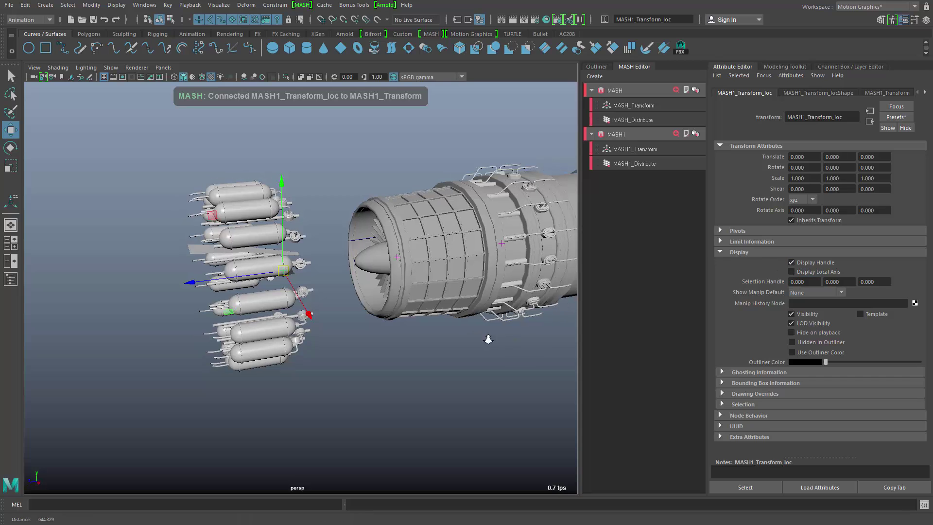
{"action": "left_click_drag", "start_coordinate": [194, 284], "coordinate": [473, 267]}
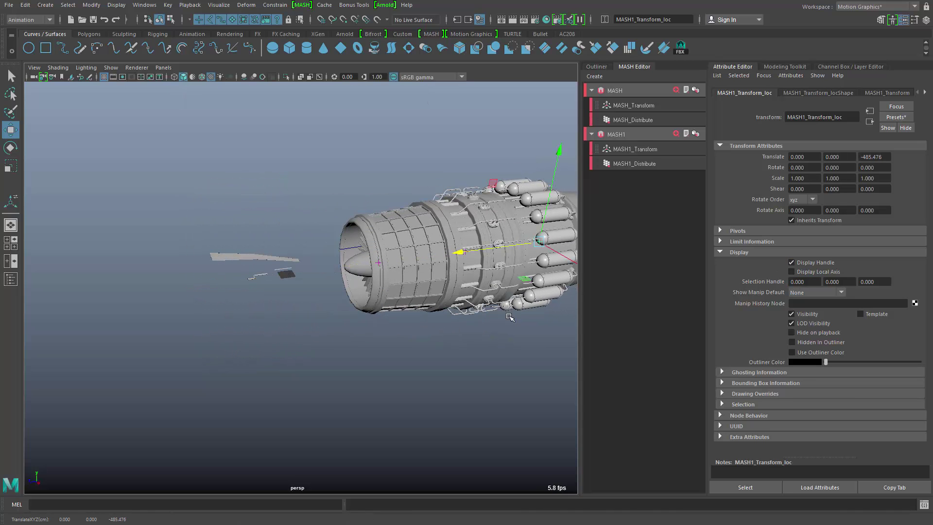
{"action": "middle_click_drag", "start_coordinate": [501, 303], "coordinate": [316, 319], "text": "alt"}
{"action": "right_click_drag", "start_coordinate": [382, 326], "coordinate": [553, 302], "text": "alt"}
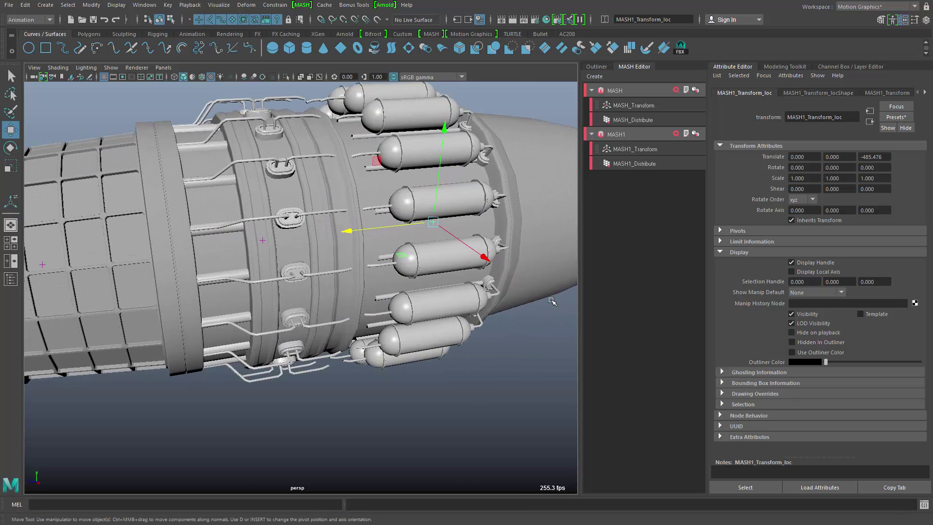
{"action": "middle_click_drag", "start_coordinate": [400, 324], "coordinate": [399, 326], "text": "alt"}
{"action": "left_click_drag", "start_coordinate": [399, 325], "coordinate": [373, 277], "text": "alt"}
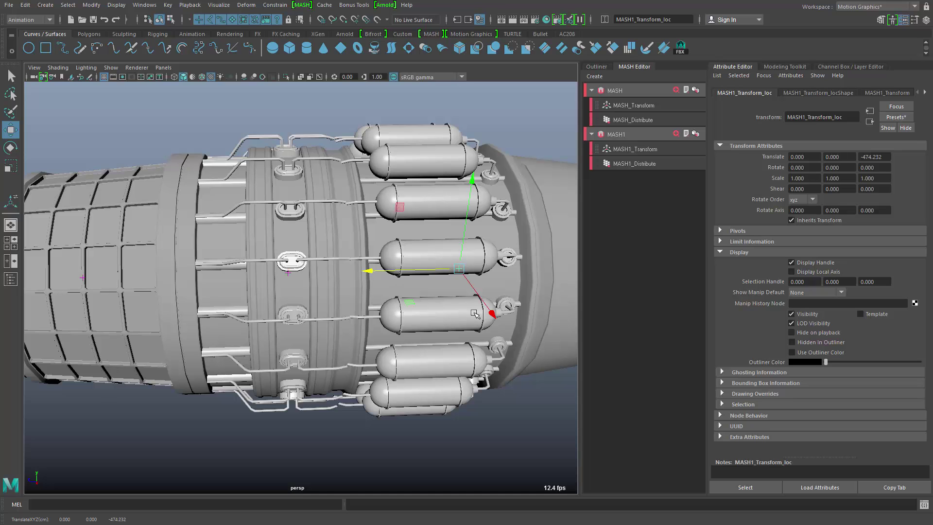
Rotate the tank ring around the engine axis by setting the controller's Rotate Z to 10
{"action": "key", "text": "e"}
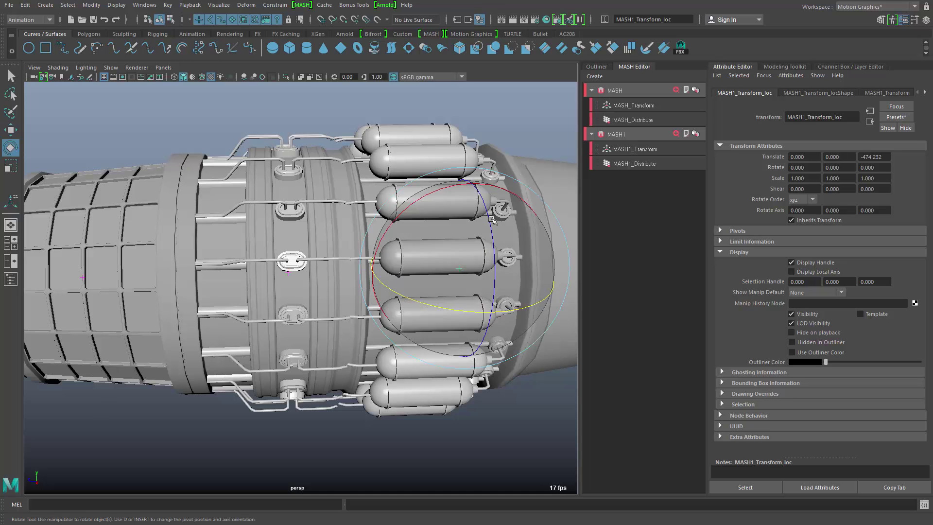
{"action": "left_click_drag", "start_coordinate": [503, 354], "coordinate": [522, 397], "text": "alt"}
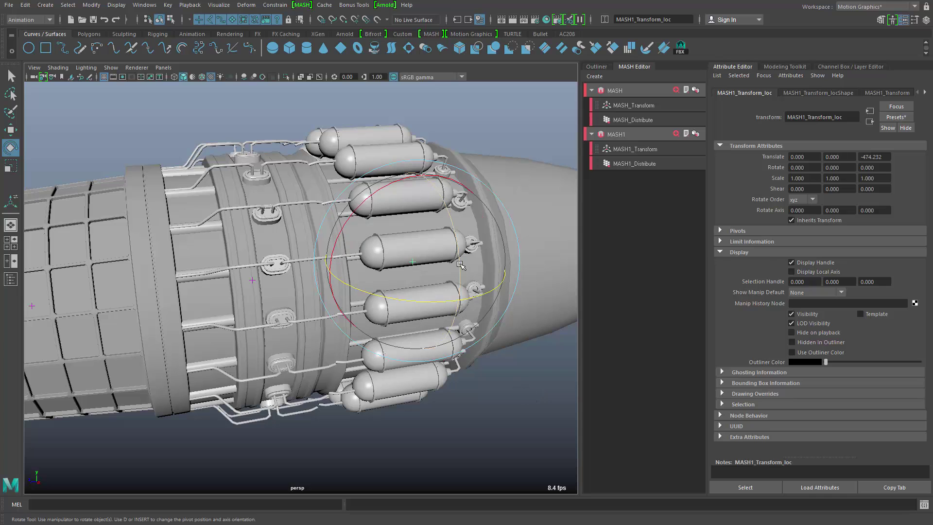
{"action": "left_click_drag", "start_coordinate": [461, 267], "coordinate": [470, 283]}
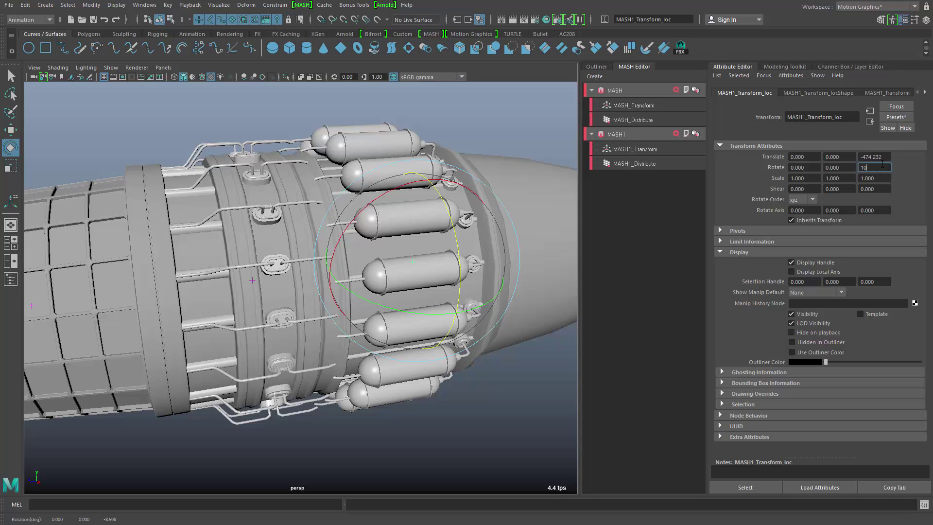
{"action": "left_click", "coordinate": [883, 164]}
{"action": "type", "text": "10"}
{"action": "key", "text": "Return"}
Examine the ring of tanks and pipes around the engine casing from several angles
{"action": "left_click_drag", "start_coordinate": [332, 348], "coordinate": [228, 335], "text": "alt"}
{"action": "middle_click_drag", "start_coordinate": [352, 310], "coordinate": [384, 302], "text": "alt"}
{"action": "left_click_drag", "start_coordinate": [389, 306], "coordinate": [413, 331], "text": "alt"}
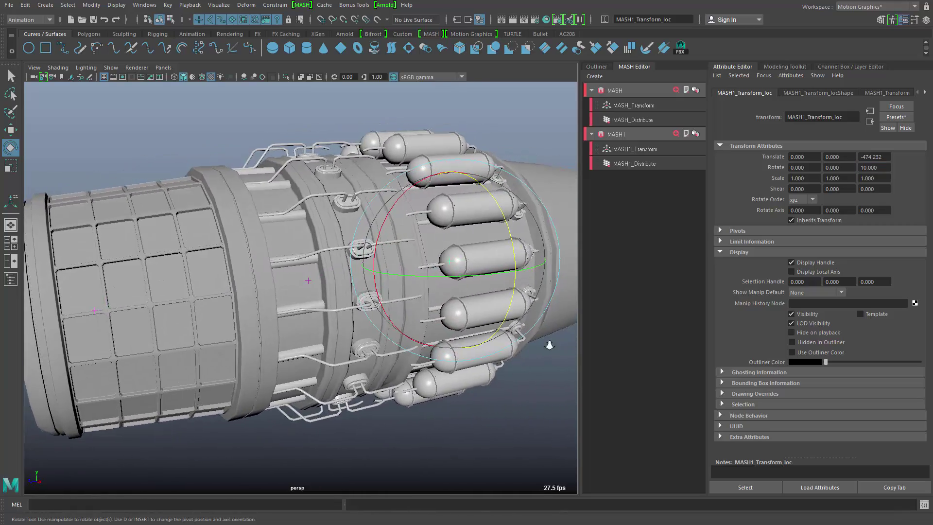
{"action": "right_click_drag", "start_coordinate": [550, 346], "coordinate": [340, 365], "text": "alt"}
{"action": "middle_click_drag", "start_coordinate": [347, 363], "coordinate": [430, 335], "text": "alt"}
{"action": "left_click_drag", "start_coordinate": [430, 335], "coordinate": [263, 327], "text": "alt"}
Hide the leftover fan blade and wire source parts in front of the engine intake
{"action": "left_click", "coordinate": [162, 278]}
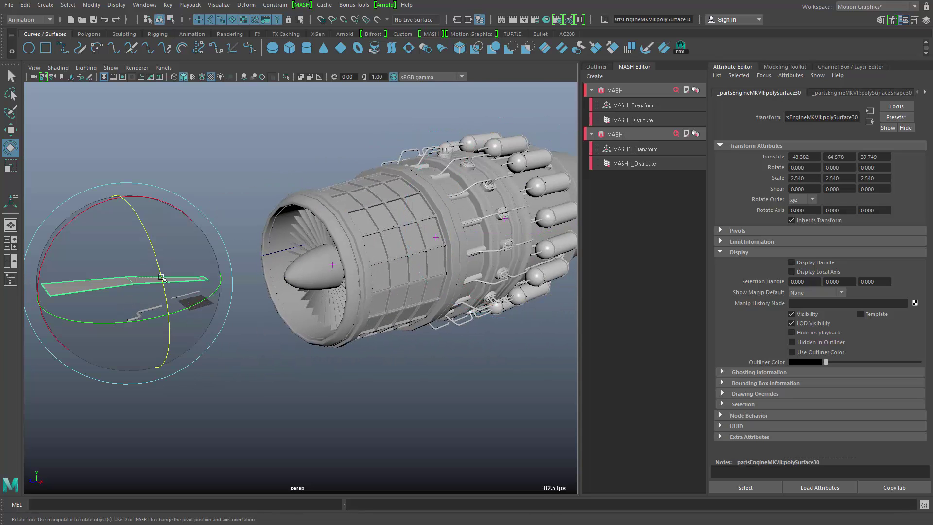
{"action": "left_click_drag", "start_coordinate": [410, 334], "coordinate": [311, 307], "text": "alt"}
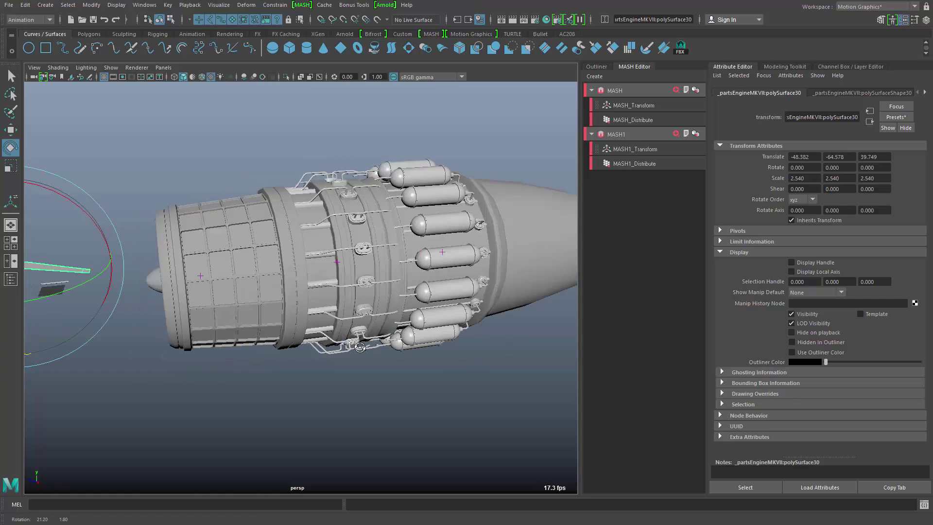
{"action": "middle_click_drag", "start_coordinate": [374, 282], "coordinate": [313, 234], "text": "alt"}
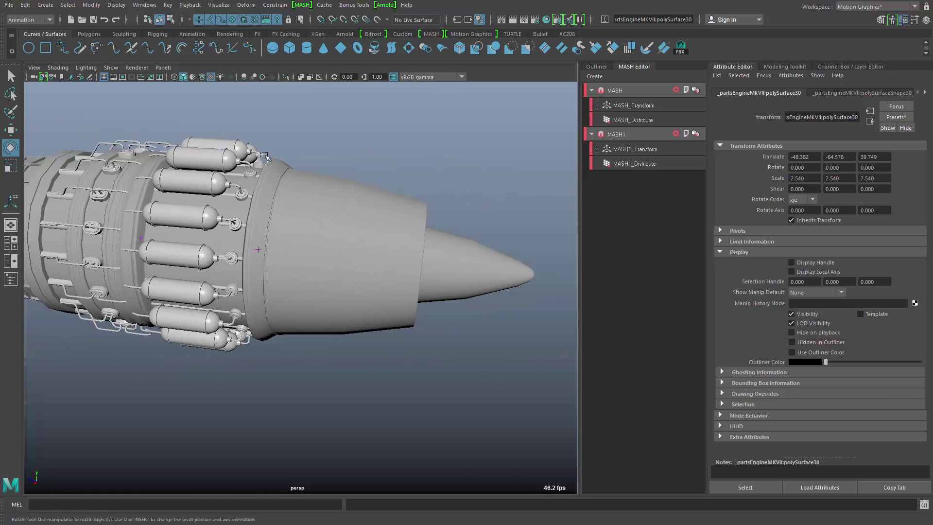
{"action": "left_click_drag", "start_coordinate": [272, 340], "coordinate": [370, 311], "text": "alt"}
{"action": "middle_click_drag", "start_coordinate": [369, 311], "coordinate": [462, 292], "text": "alt"}
{"action": "right_click_drag", "start_coordinate": [461, 292], "coordinate": [422, 295], "text": "alt"}
{"action": "left_click_drag", "start_coordinate": [421, 295], "coordinate": [343, 300], "text": "alt"}
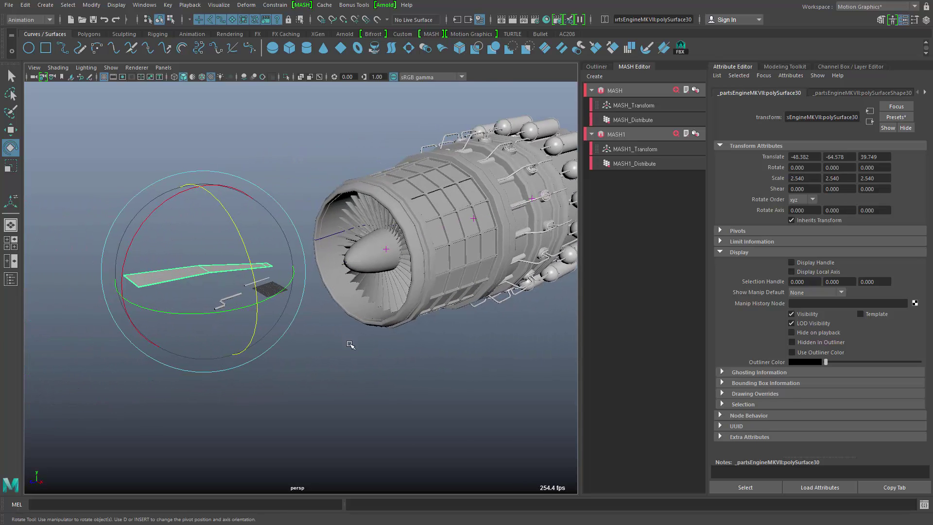
{"action": "left_click_drag", "start_coordinate": [253, 325], "coordinate": [256, 327]}
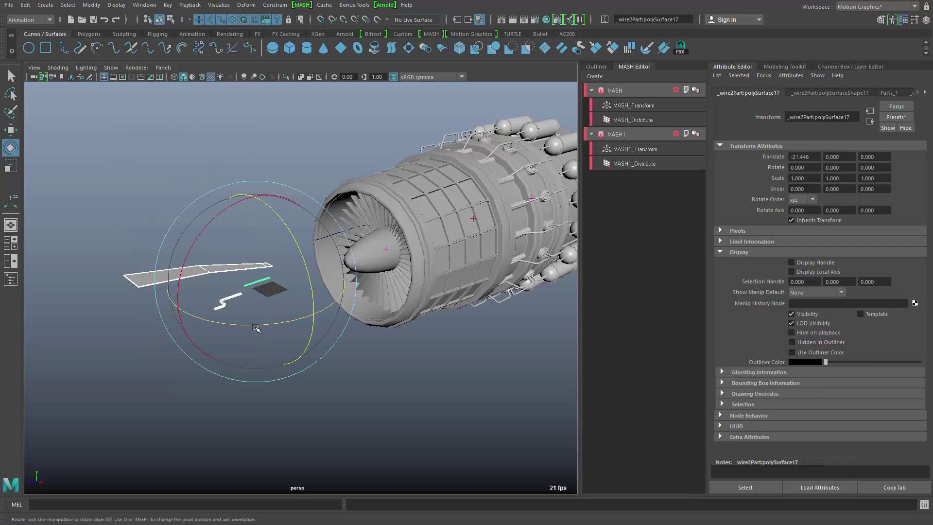
{"action": "key", "text": "h"}
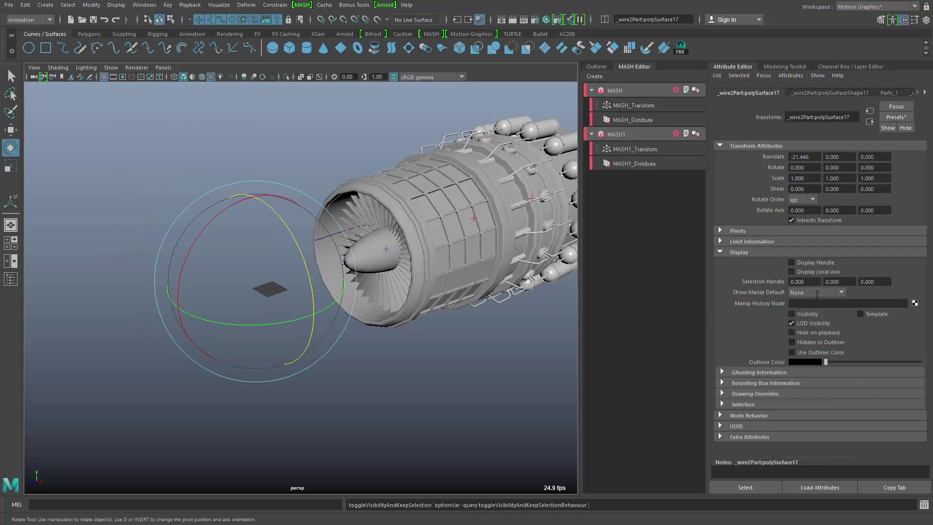
Make the CableParts display layer visible and clear the current selection
{"action": "left_click", "coordinate": [865, 64]}
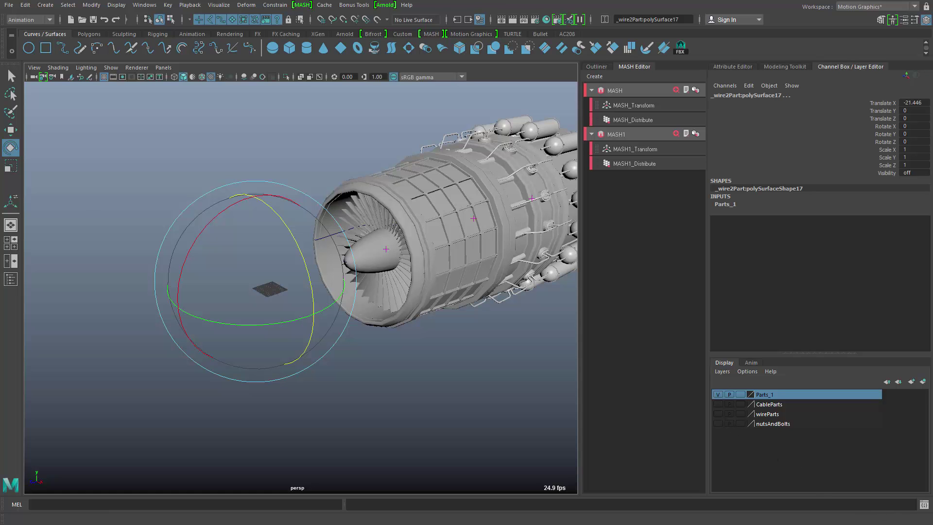
{"action": "left_click", "coordinate": [454, 338]}
{"action": "left_click_drag", "start_coordinate": [454, 337], "coordinate": [374, 367], "text": "alt"}
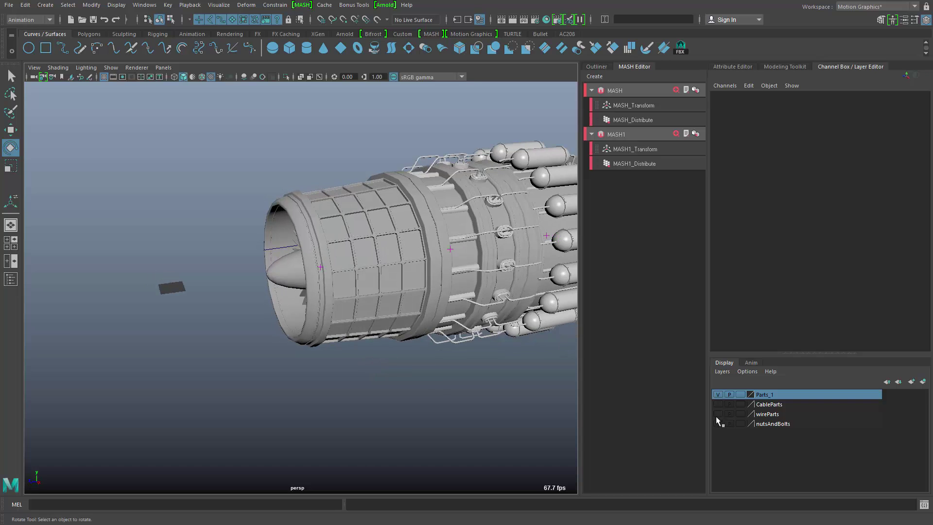
{"action": "left_click", "coordinate": [719, 404]}
{"action": "left_click_drag", "start_coordinate": [402, 427], "coordinate": [277, 333], "text": "alt"}
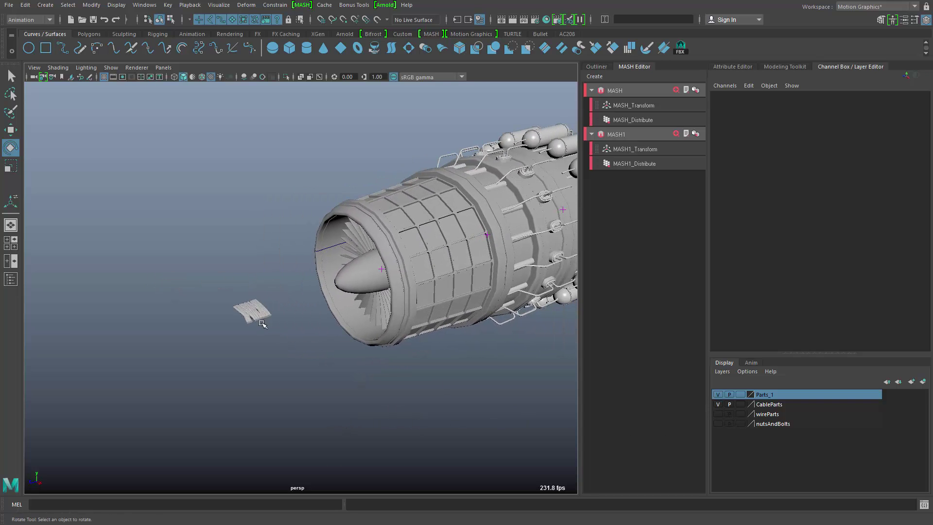
Lift cable12, cable9 and cable3 out of the cable bundle, raising cable9 to Translate Y 20.662 and cable3 to 27.325
{"action": "right_click_drag", "start_coordinate": [153, 365], "coordinate": [486, 331], "text": "alt"}
{"action": "middle_click_drag", "start_coordinate": [199, 347], "coordinate": [334, 305], "text": "alt"}
{"action": "left_click", "coordinate": [357, 311]}
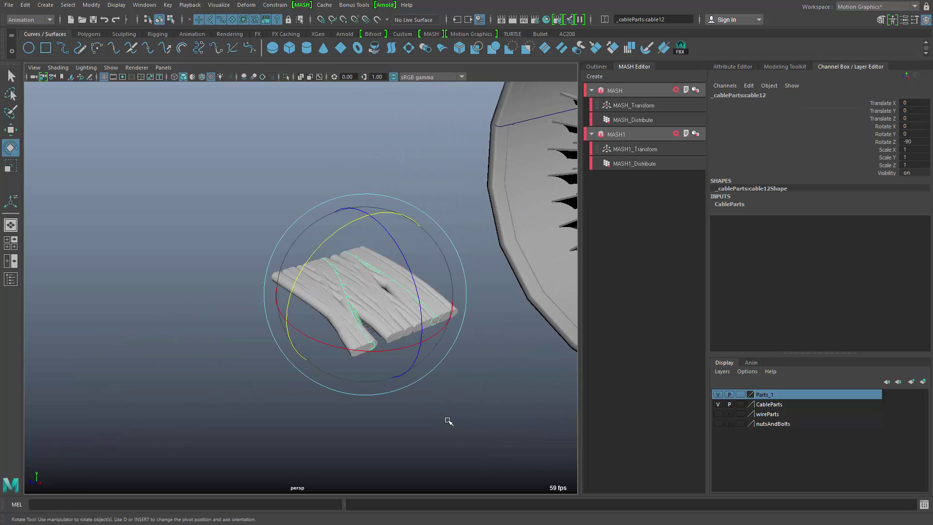
{"action": "left_click_drag", "start_coordinate": [448, 421], "coordinate": [428, 417], "text": "alt"}
{"action": "key", "text": "w"}
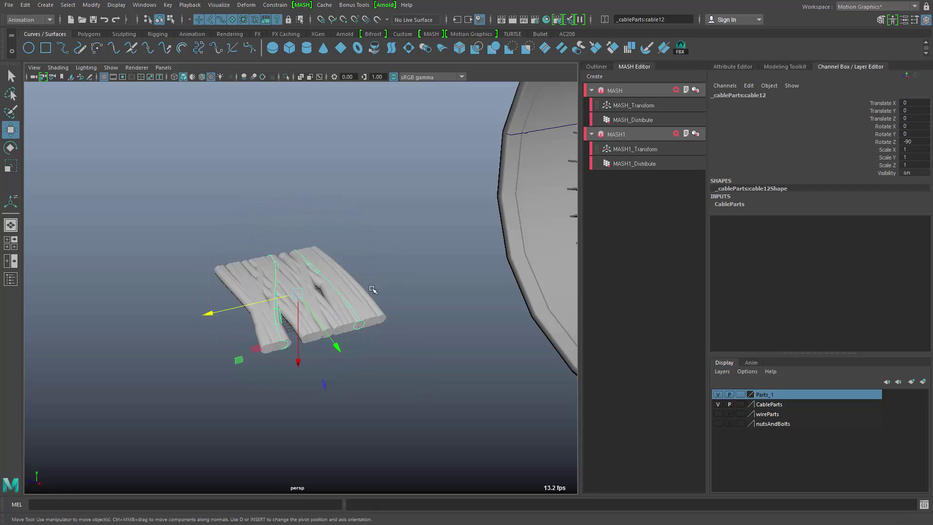
{"action": "left_click_drag", "start_coordinate": [298, 363], "coordinate": [305, 326]}
{"action": "left_click", "coordinate": [321, 328]}
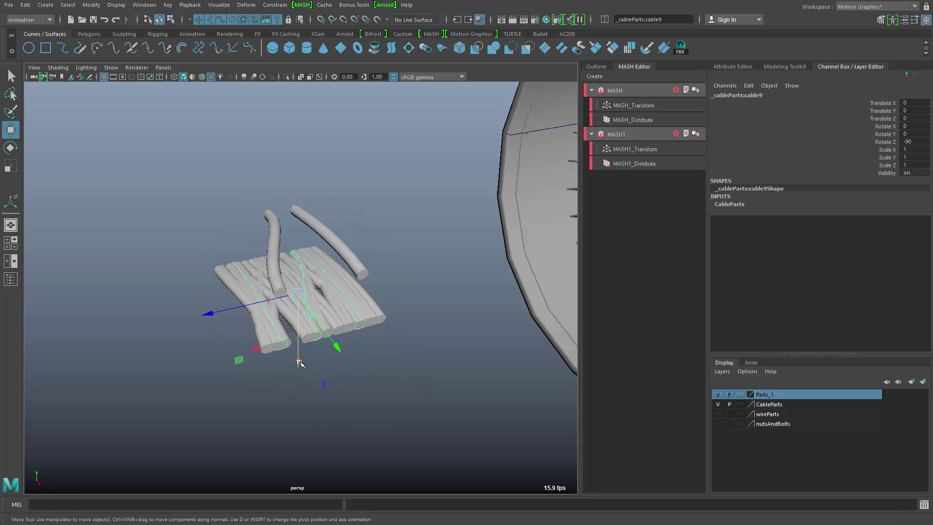
{"action": "left_click_drag", "start_coordinate": [299, 364], "coordinate": [341, 328]}
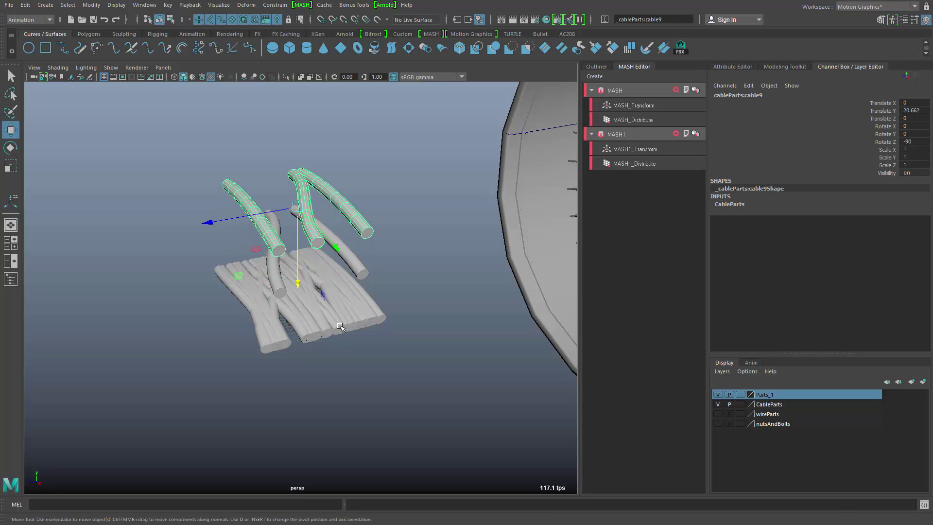
{"action": "left_click", "coordinate": [342, 330]}
{"action": "left_click_drag", "start_coordinate": [298, 362], "coordinate": [411, 285]}
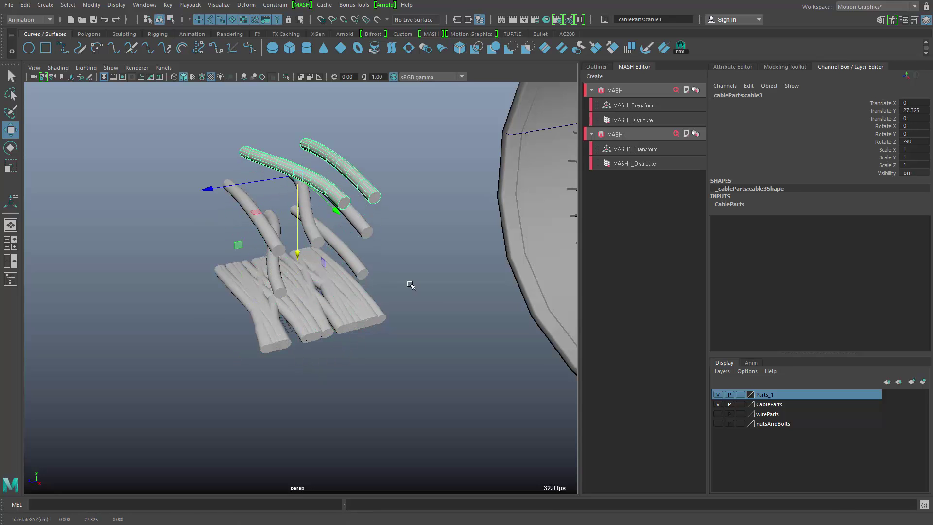
Undo the upward moves of the three separated cable parts
{"action": "right_click_drag", "start_coordinate": [465, 351], "coordinate": [162, 362], "text": "alt"}
{"action": "middle_click_drag", "start_coordinate": [505, 340], "coordinate": [451, 344], "text": "alt"}
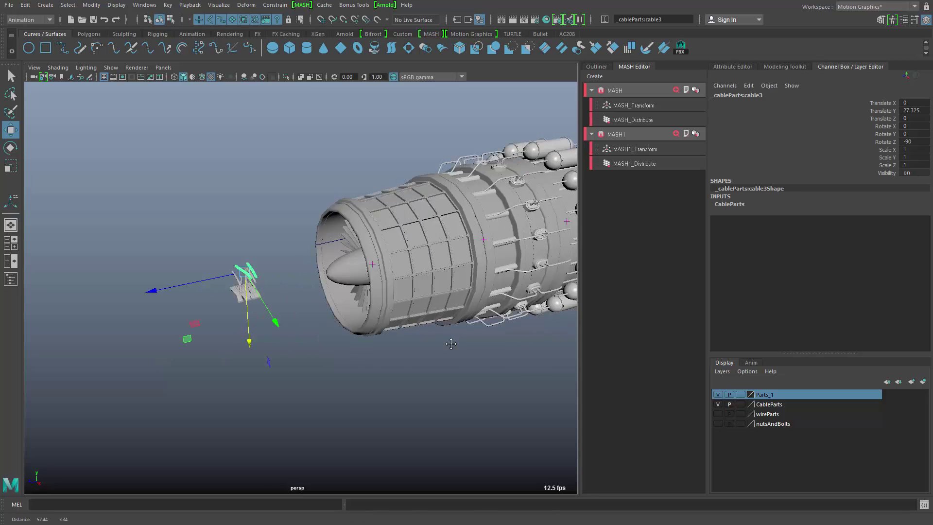
{"action": "left_click_drag", "start_coordinate": [451, 344], "coordinate": [428, 260], "text": "alt"}
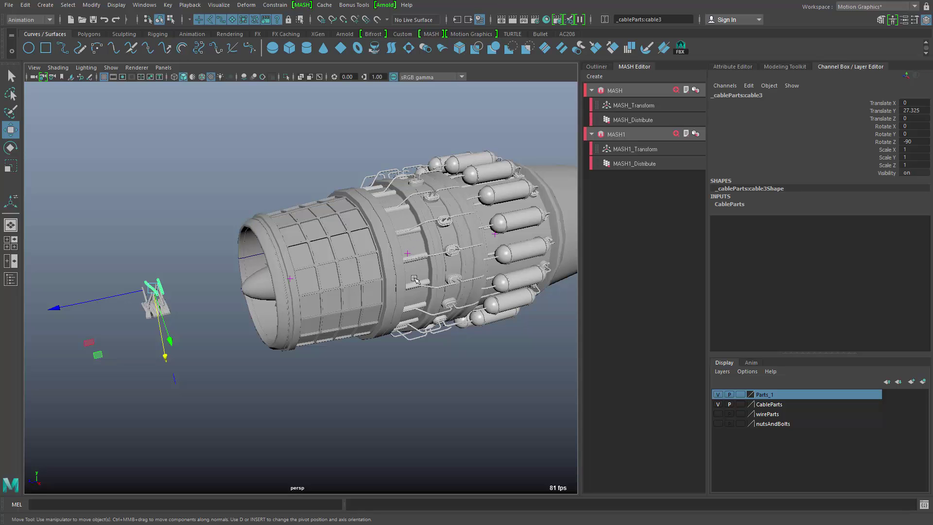
{"action": "left_click_drag", "start_coordinate": [253, 362], "coordinate": [292, 365], "text": "alt"}
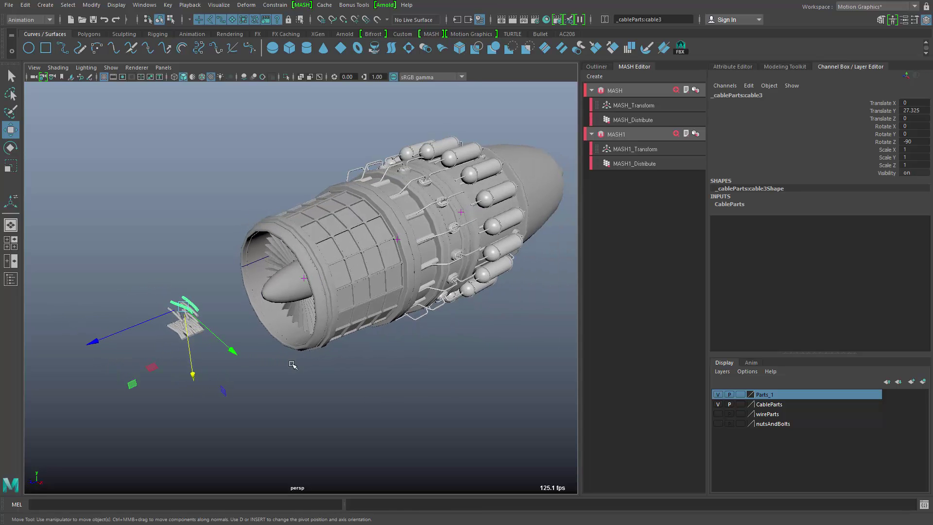
{"action": "key", "text": "ctrl+z"}
{"action": "key", "text": "ctrl+z"}
{"action": "key", "text": "ctrl+z"}
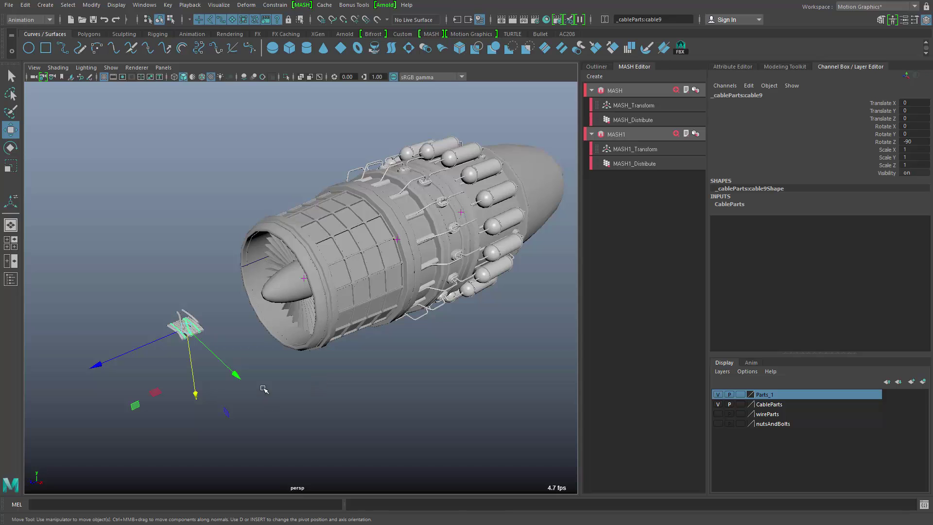
{"action": "key", "text": "ctrl+z"}
{"action": "key", "text": "ctrl+z"}
{"action": "middle_click_drag", "start_coordinate": [247, 393], "coordinate": [340, 351], "text": "alt"}
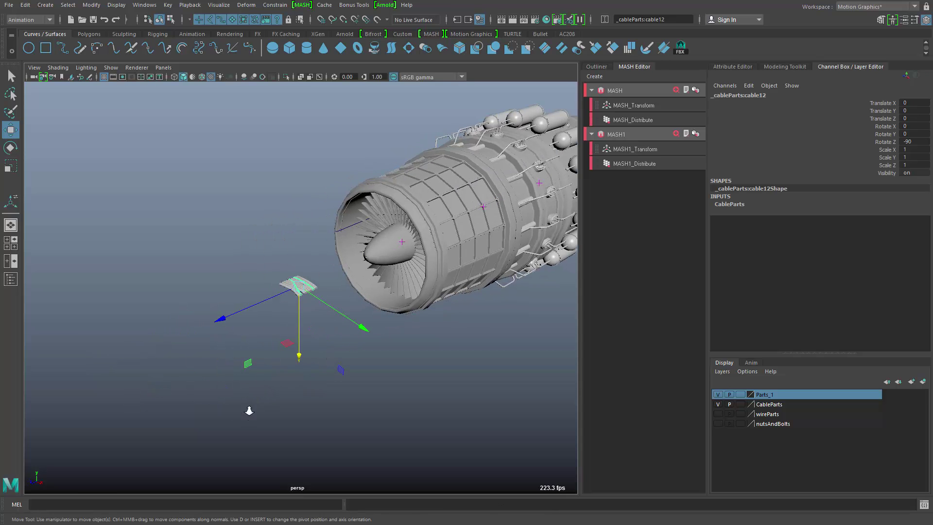
Try lifting cable12 about 14 units out of the bundle, and undo the move
{"action": "right_click_drag", "start_coordinate": [248, 410], "coordinate": [534, 370], "text": "alt"}
{"action": "right_click_drag", "start_coordinate": [350, 382], "coordinate": [491, 364], "text": "alt"}
{"action": "middle_click_drag", "start_coordinate": [434, 358], "coordinate": [365, 378], "text": "alt"}
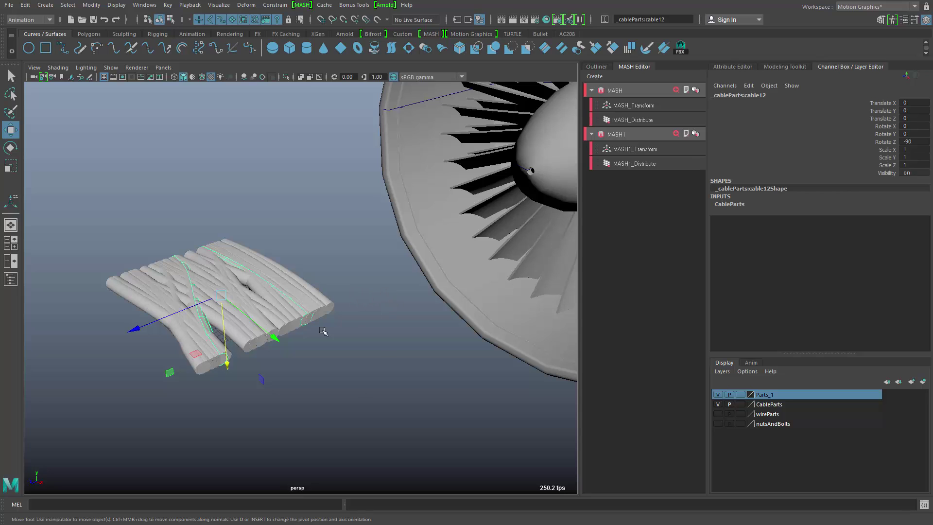
{"action": "left_click_drag", "start_coordinate": [227, 364], "coordinate": [240, 307]}
{"action": "key", "text": "ctrl+z"}
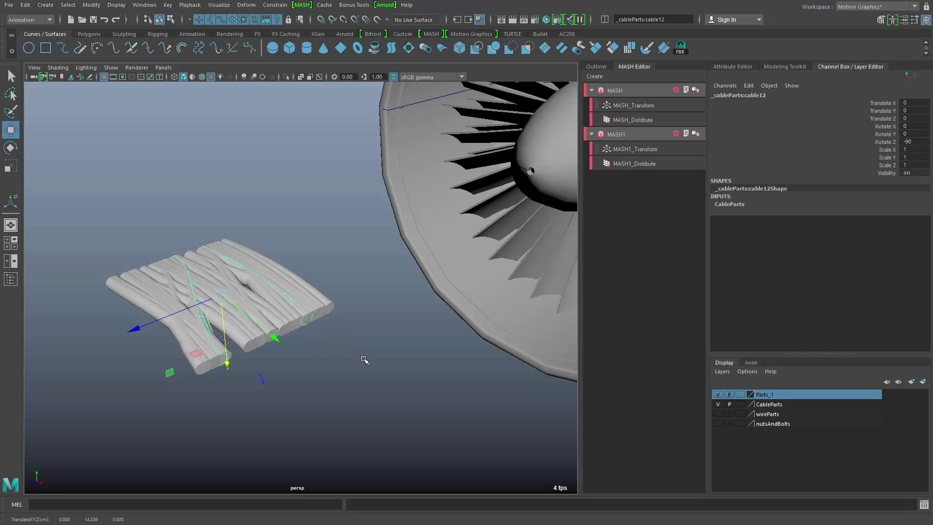
Select all the cable parts, cable1 to cable18, and display them in the Outliner
{"action": "middle_click_drag", "start_coordinate": [362, 365], "coordinate": [401, 369], "text": "alt"}
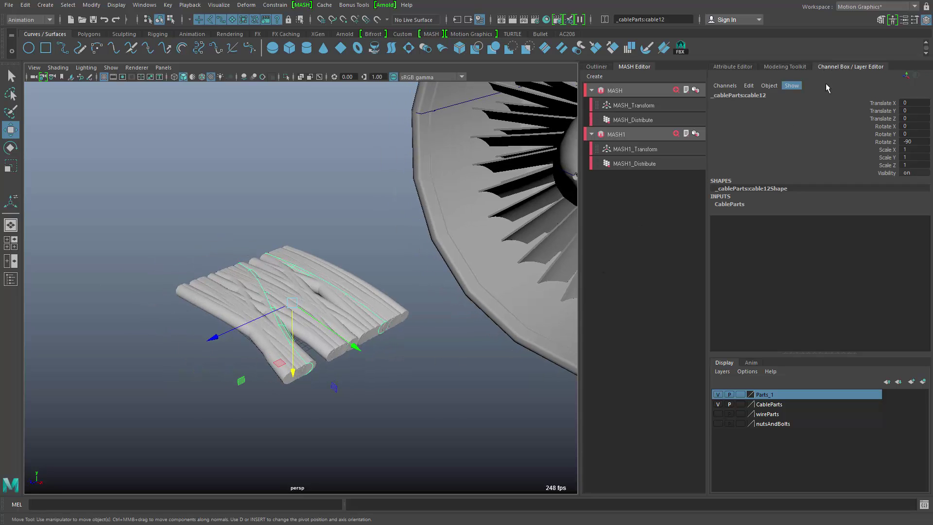
{"action": "left_click_drag", "start_coordinate": [177, 234], "coordinate": [500, 488]}
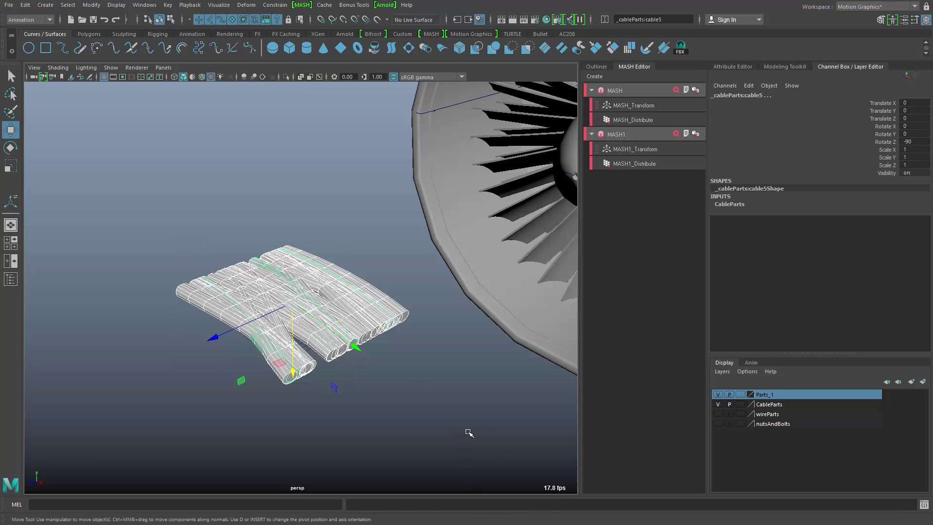
{"action": "right_click_drag", "start_coordinate": [477, 422], "coordinate": [386, 402], "text": "alt"}
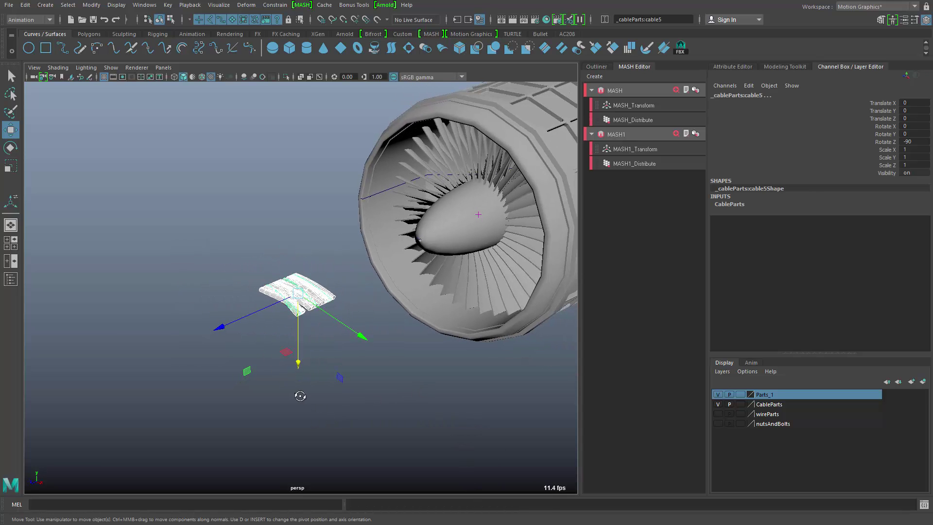
{"action": "left_click_drag", "start_coordinate": [300, 396], "coordinate": [305, 365], "text": "alt"}
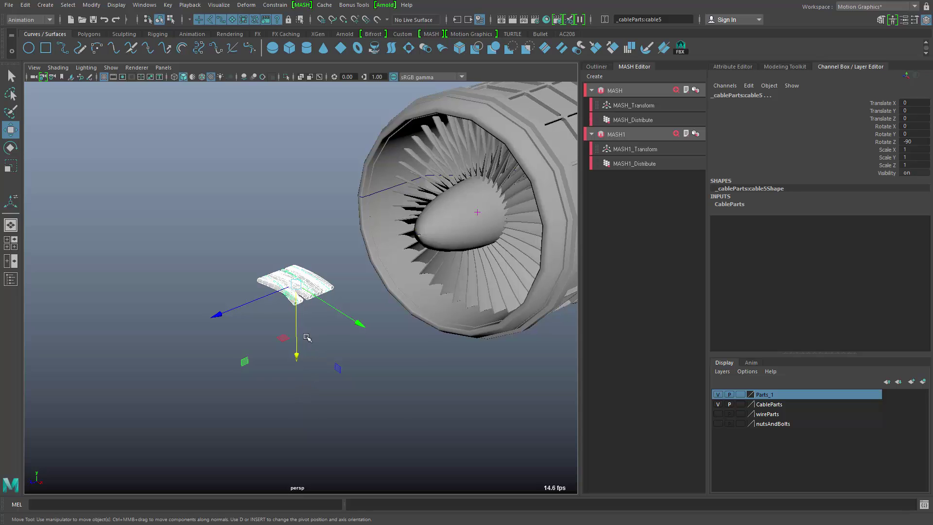
{"action": "left_click", "coordinate": [15, 281]}
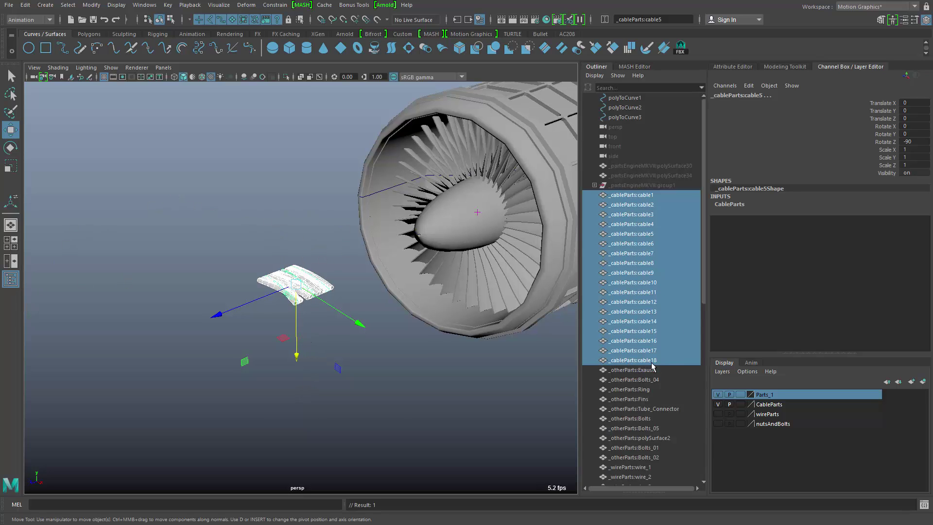
{"action": "left_click", "coordinate": [10, 279]}
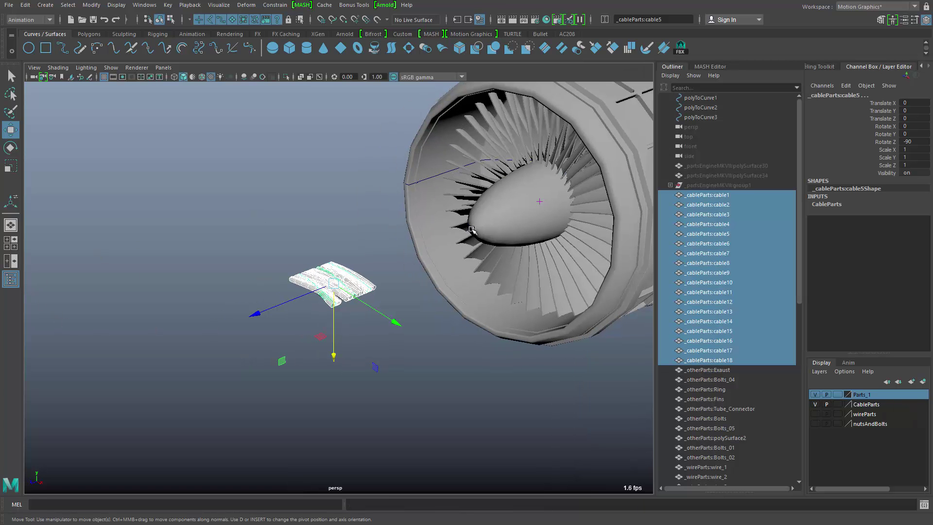
{"action": "right_click_drag", "start_coordinate": [339, 379], "coordinate": [459, 361], "text": "alt"}
{"action": "middle_click_drag", "start_coordinate": [458, 361], "coordinate": [437, 382], "text": "alt"}
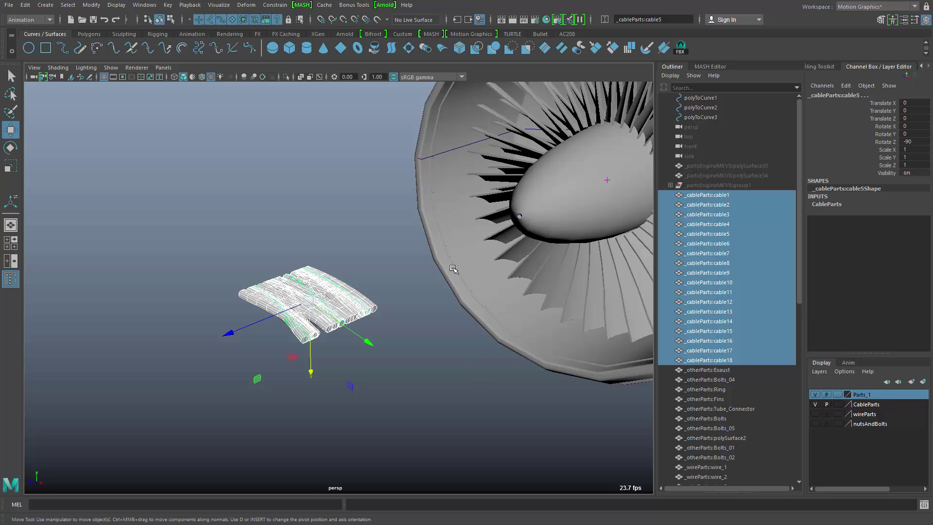
{"action": "right_click_drag", "start_coordinate": [465, 381], "coordinate": [373, 378], "text": "alt"}
{"action": "middle_click_drag", "start_coordinate": [409, 365], "coordinate": [410, 381], "text": "alt"}
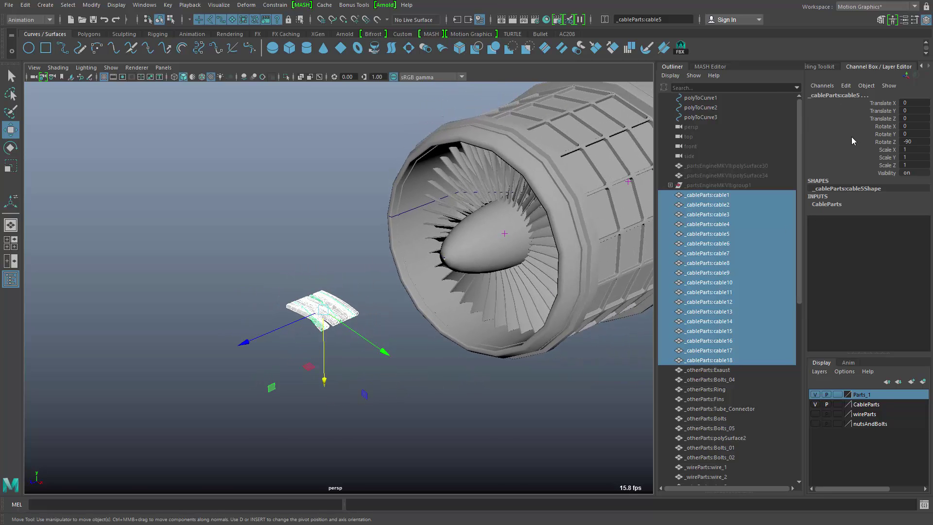
Try spreading the selected cables vertically with a MASH expression on Translate Y ending in 18*8, and undo it
{"action": "left_click", "coordinate": [862, 110]}
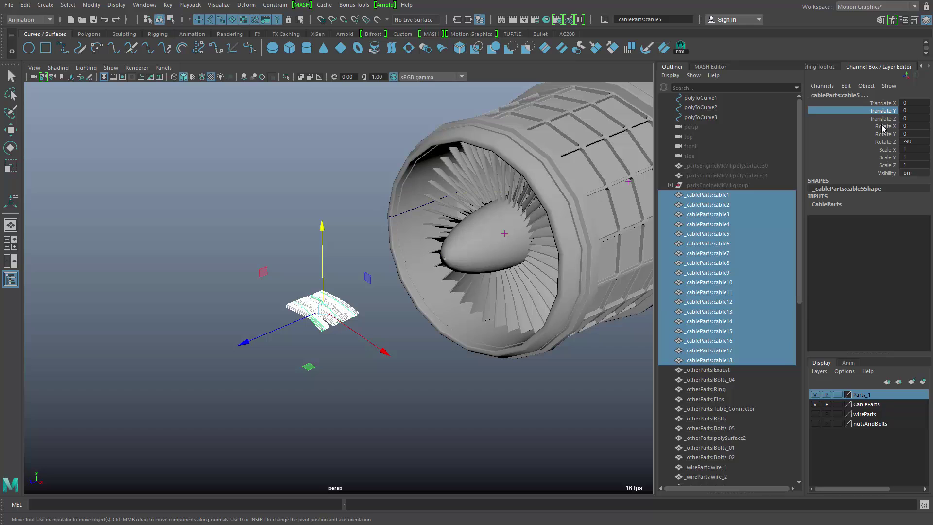
{"action": "key", "text": "Tab"}
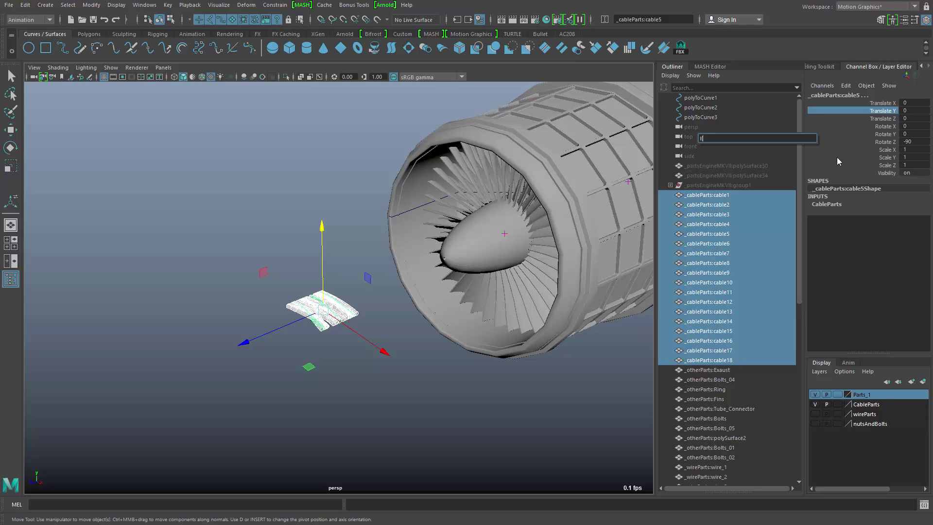
{"action": "type", "text": "18"}
{"action": "type", "text": "*8)"}
{"action": "key", "text": "Return"}
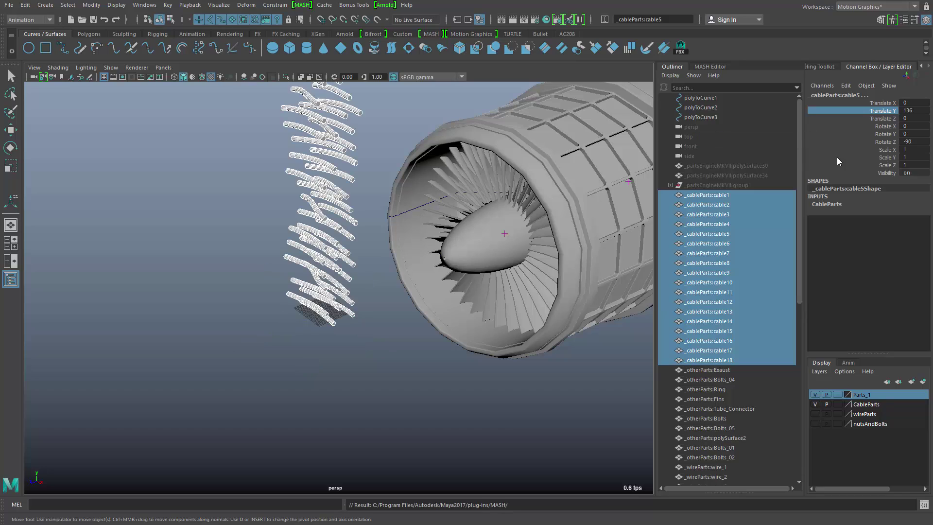
{"action": "left_click_drag", "start_coordinate": [360, 340], "coordinate": [385, 356], "text": "alt"}
{"action": "key", "text": "ctrl+z"}
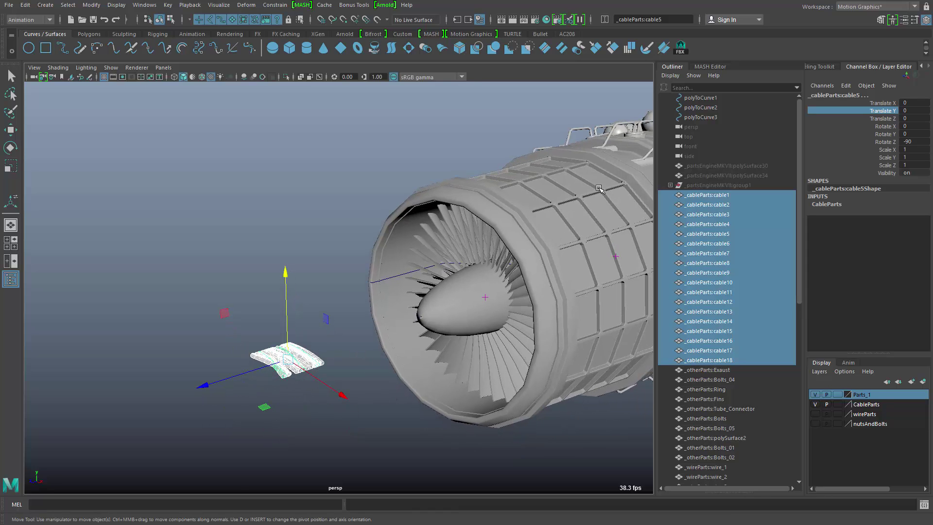
Create a MASH network from the selected cable parts and apply the saved radial preset to its Distribute node
{"action": "left_click", "coordinate": [710, 67]}
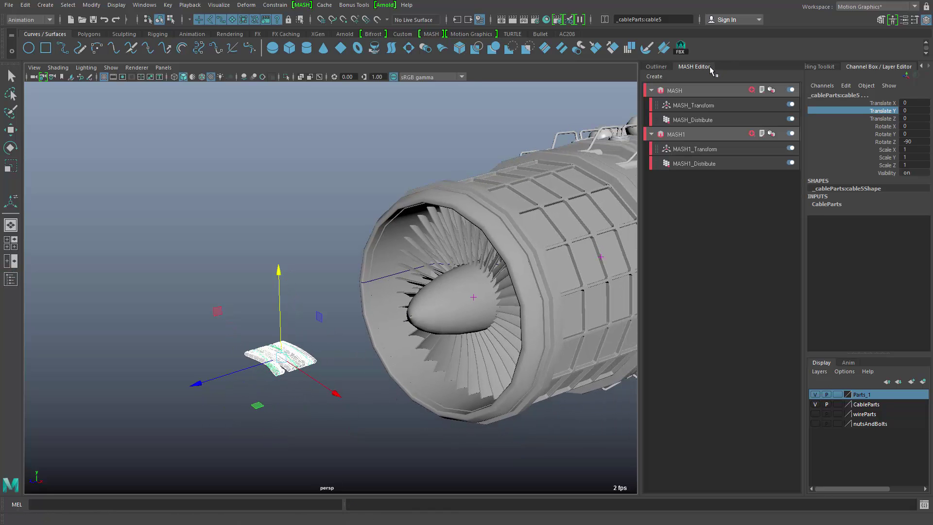
{"action": "left_click", "coordinate": [654, 77]}
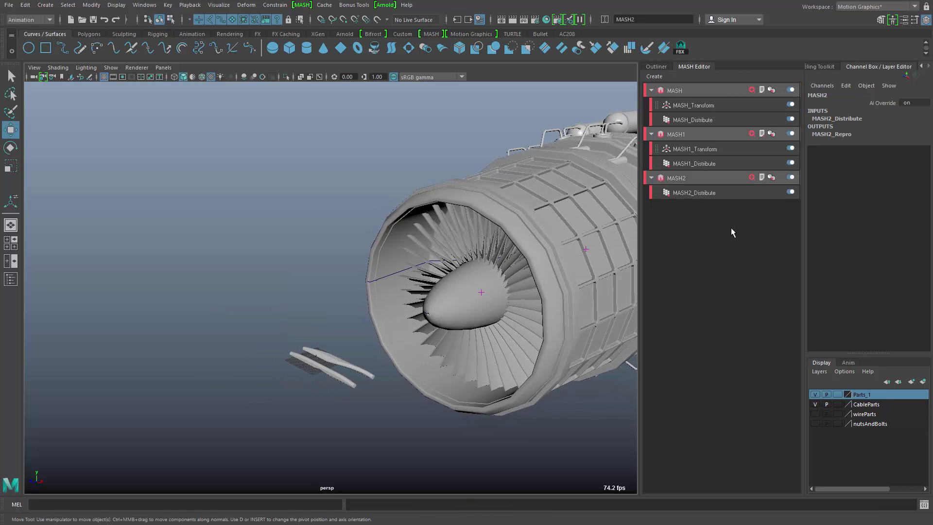
{"action": "left_click", "coordinate": [695, 193]}
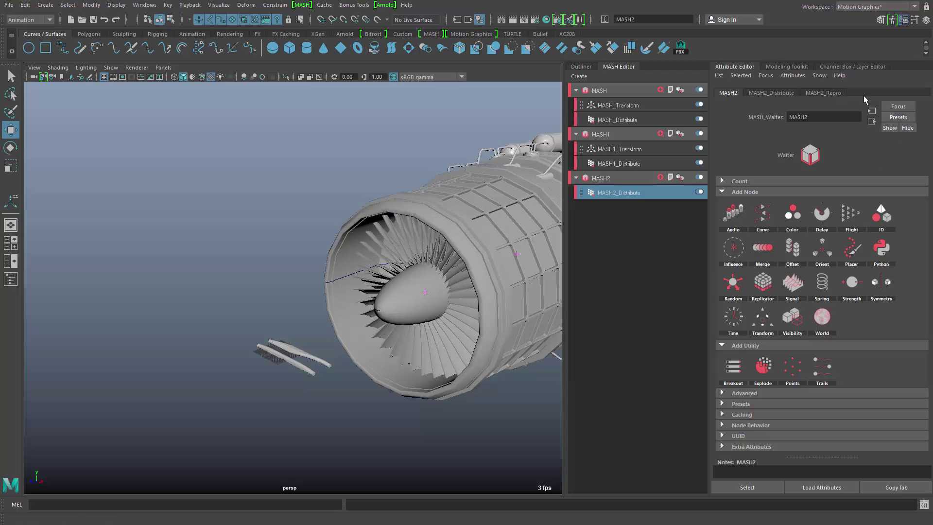
{"action": "left_click", "coordinate": [790, 67]}
{"action": "left_click", "coordinate": [742, 67]}
{"action": "left_click", "coordinate": [777, 93]}
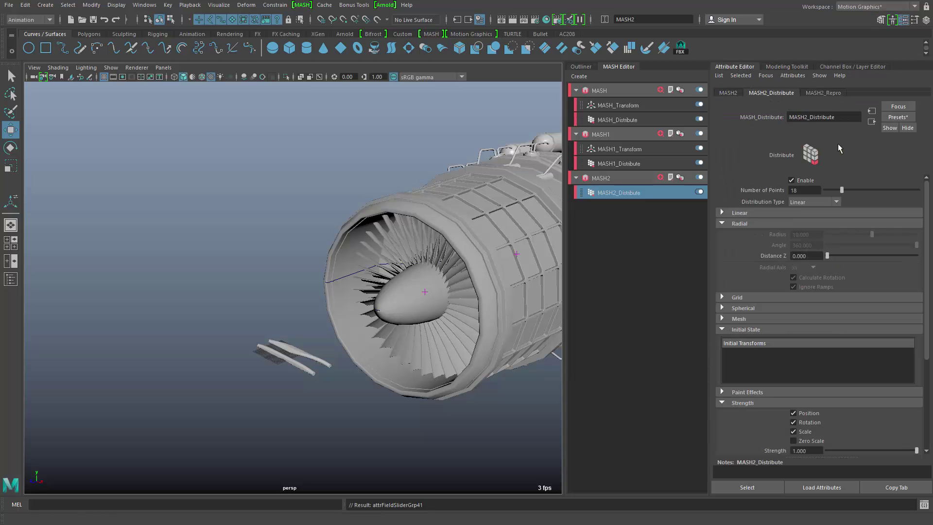
{"action": "left_click", "coordinate": [899, 117]}
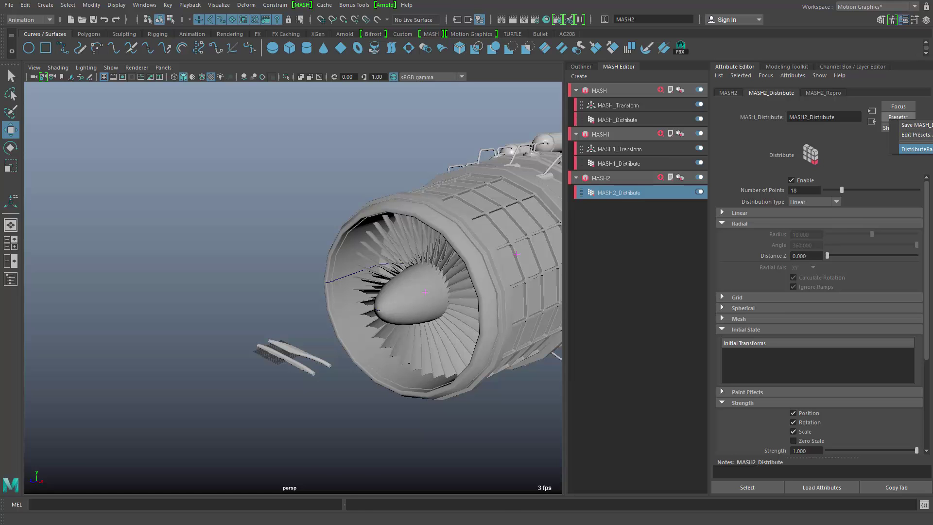
{"action": "left_click", "coordinate": [916, 149]}
{"action": "left_click_drag", "start_coordinate": [454, 381], "coordinate": [360, 382], "text": "alt"}
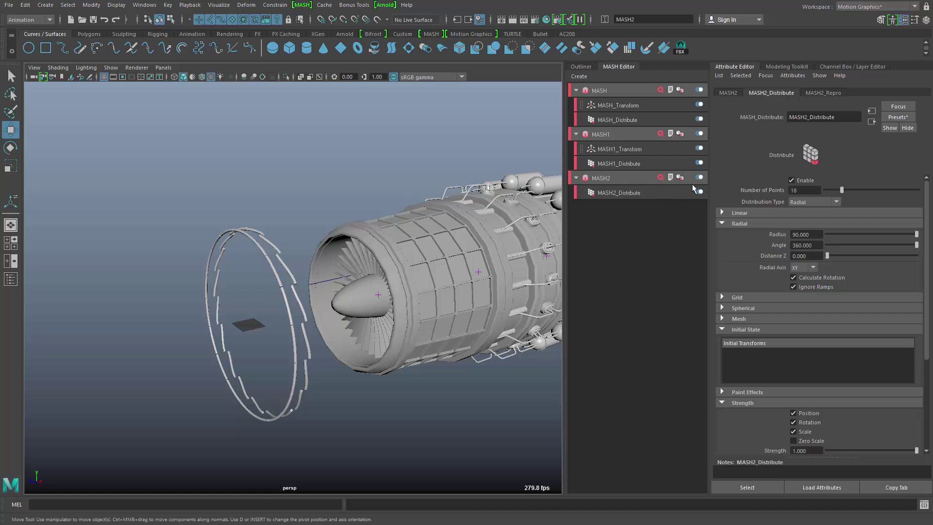
Add a Transform node to the MASH2 network and create a controller locator for it
{"action": "left_click", "coordinate": [670, 177]}
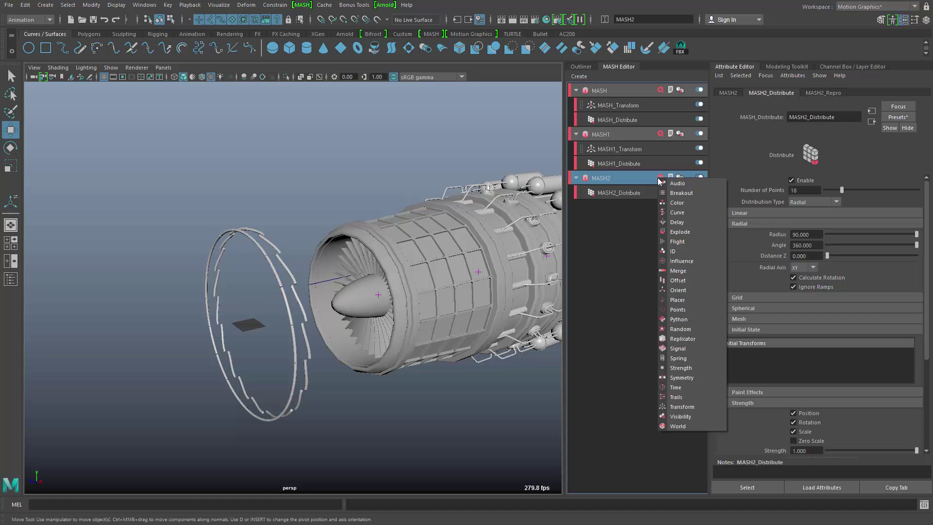
{"action": "left_click", "coordinate": [681, 404]}
{"action": "right_click", "coordinate": [823, 235]}
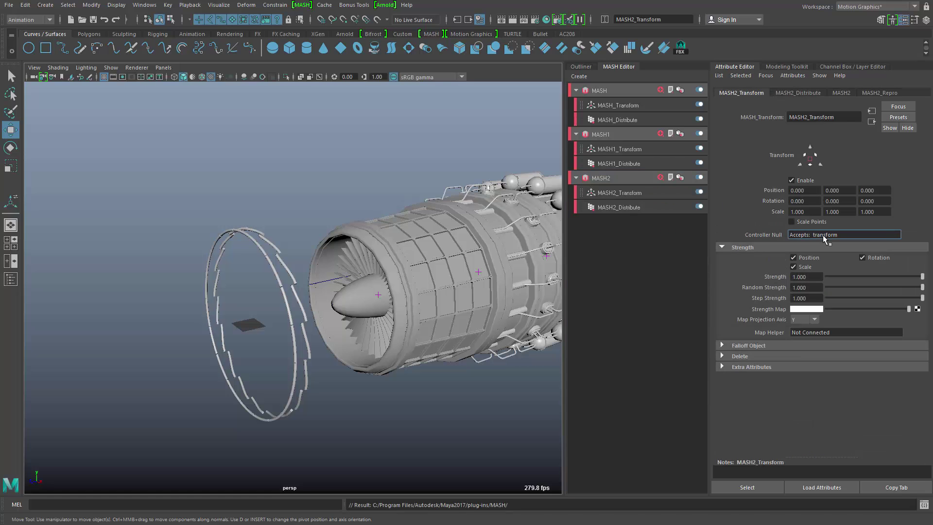
{"action": "left_click", "coordinate": [845, 252]}
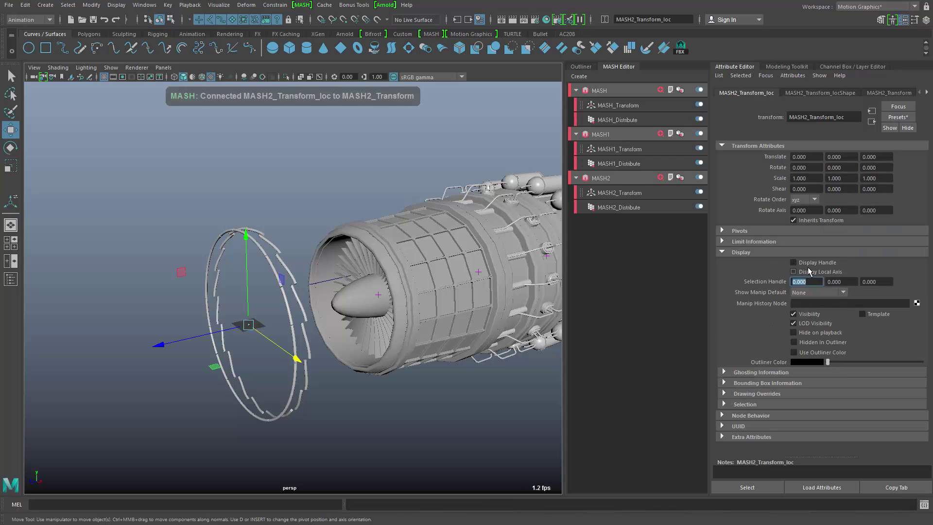
Display the locator's handle and move the cable ring back along Z to about -285.7, behind the panelled front casing
{"action": "left_click_drag", "start_coordinate": [159, 346], "coordinate": [272, 378]}
{"action": "right_click_drag", "start_coordinate": [300, 397], "coordinate": [444, 397], "text": "alt"}
{"action": "left_click_drag", "start_coordinate": [443, 397], "coordinate": [413, 351], "text": "alt"}
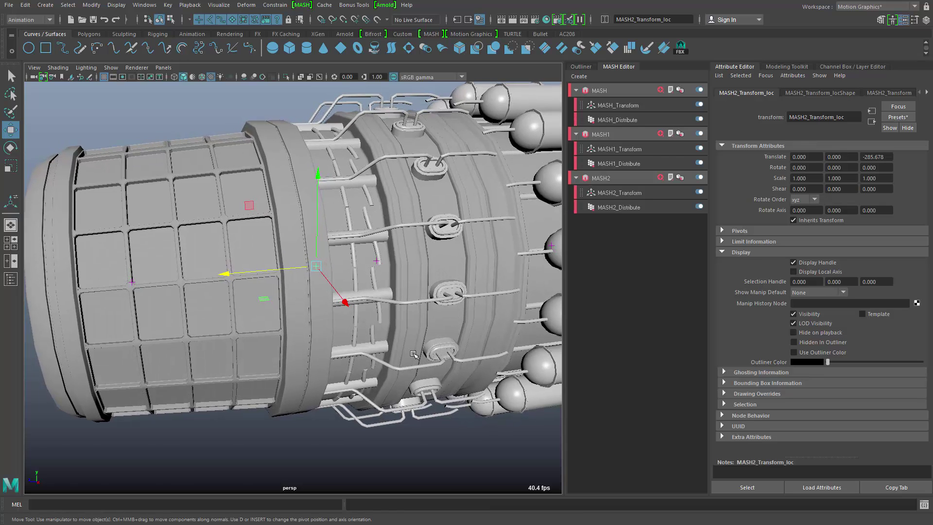
Rotate the cable ring's locator about -11.2 degrees around Z and shift it to about -282.1 in Z
{"action": "key", "text": "e"}
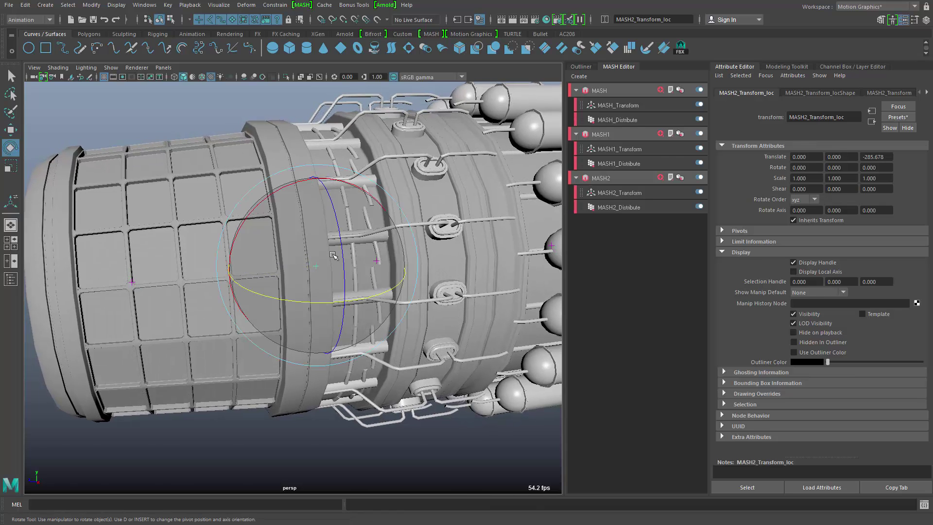
{"action": "left_click_drag", "start_coordinate": [342, 254], "coordinate": [344, 277]}
{"action": "key", "text": "w"}
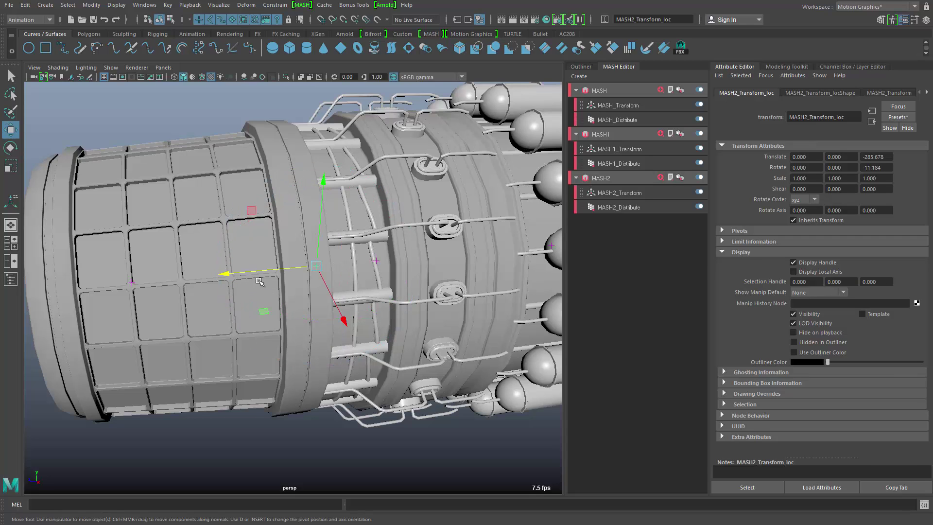
{"action": "left_click_drag", "start_coordinate": [259, 271], "coordinate": [250, 273]}
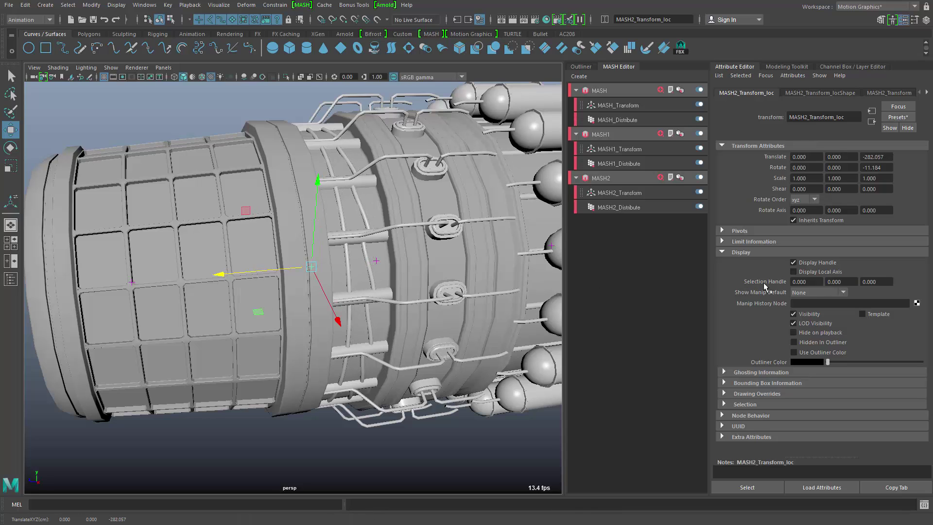
Set the radius of the cable ring's radial distribution to 91.46
{"action": "left_click", "coordinate": [625, 208]}
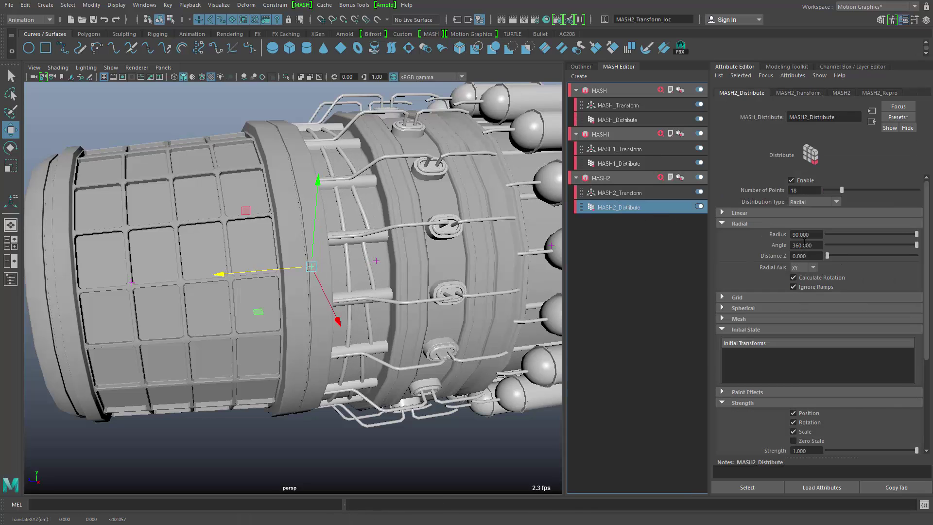
{"action": "left_click_drag", "start_coordinate": [805, 237], "coordinate": [875, 235], "text": "ctrl"}
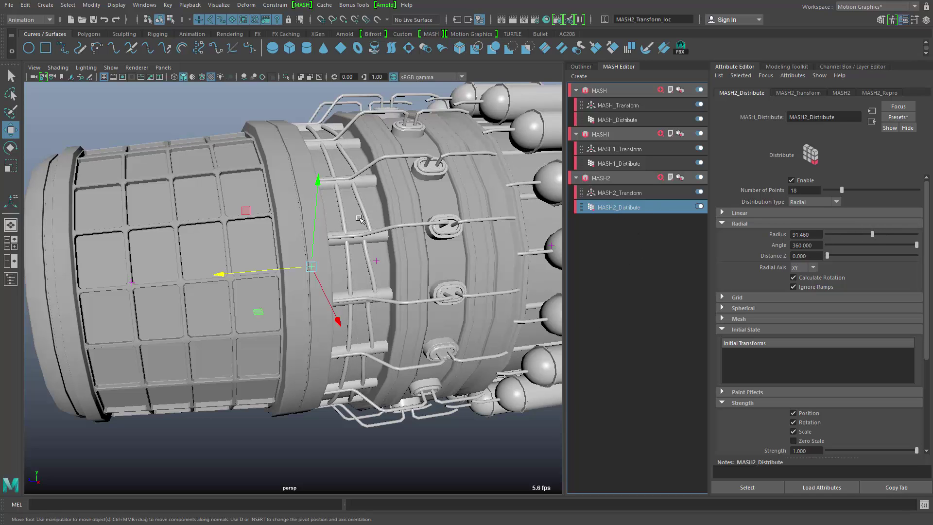
{"action": "left_click_drag", "start_coordinate": [362, 274], "coordinate": [463, 331], "text": "alt"}
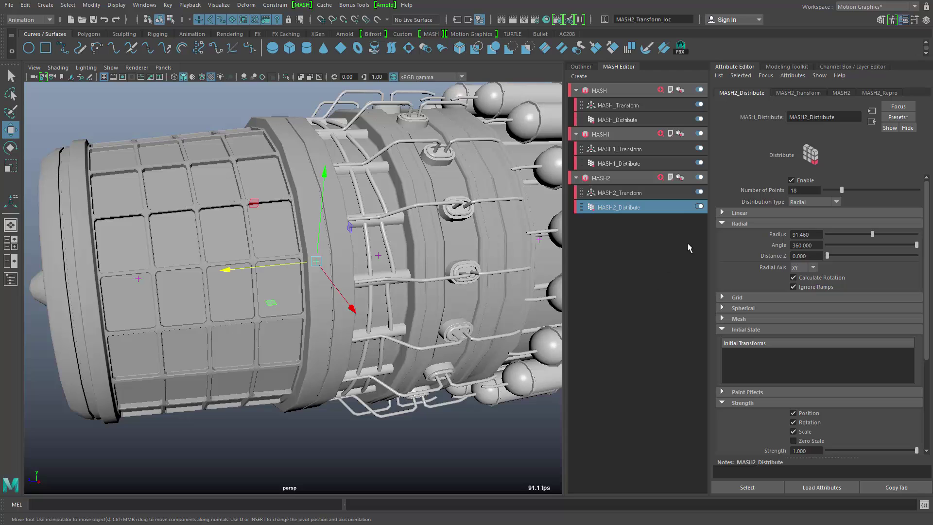
Add an ID node to the MASH2 network so that the different cable parts are used around the ring
{"action": "left_click", "coordinate": [661, 178]}
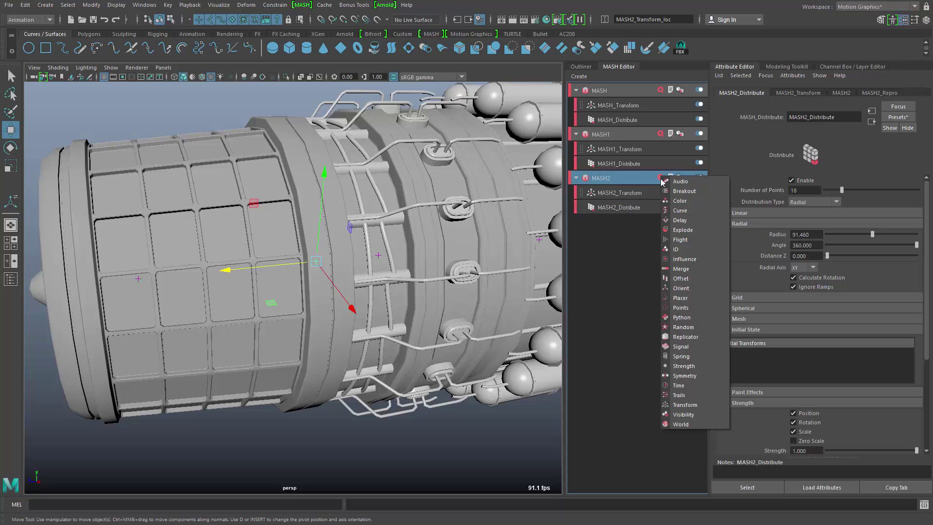
{"action": "left_click", "coordinate": [680, 251]}
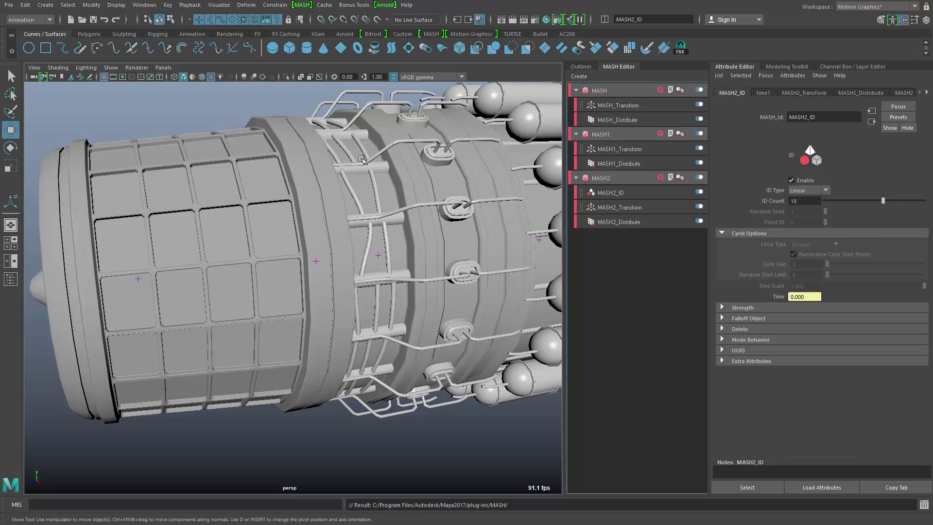
{"action": "left_click_drag", "start_coordinate": [438, 333], "coordinate": [414, 333], "text": "alt"}
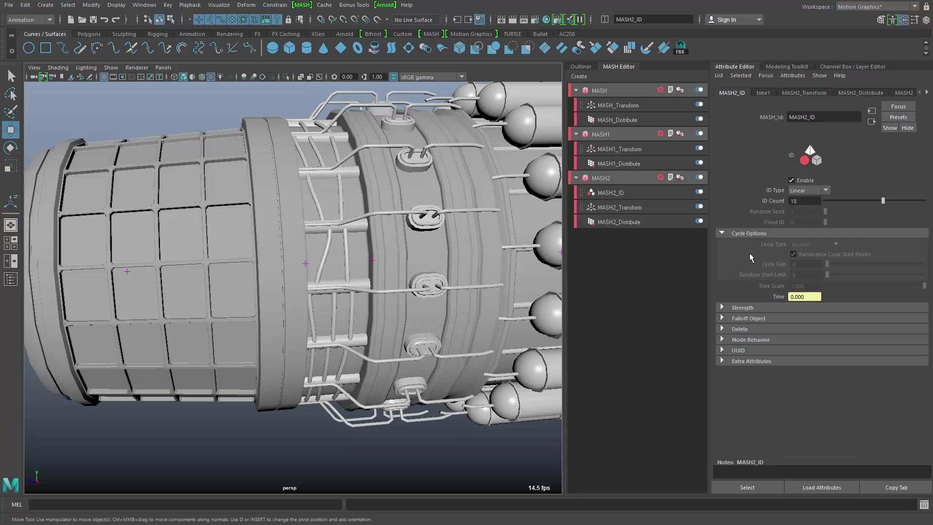
Set the cable ring's ID type to Random with a random seed of 19
{"action": "double_click", "coordinate": [804, 200]}
{"action": "left_click", "coordinate": [680, 177]}
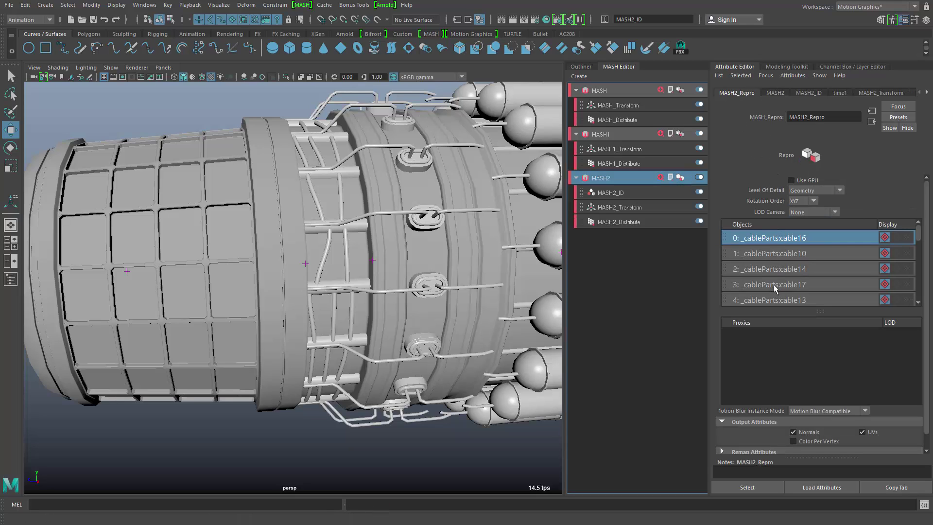
{"action": "left_click", "coordinate": [631, 193]}
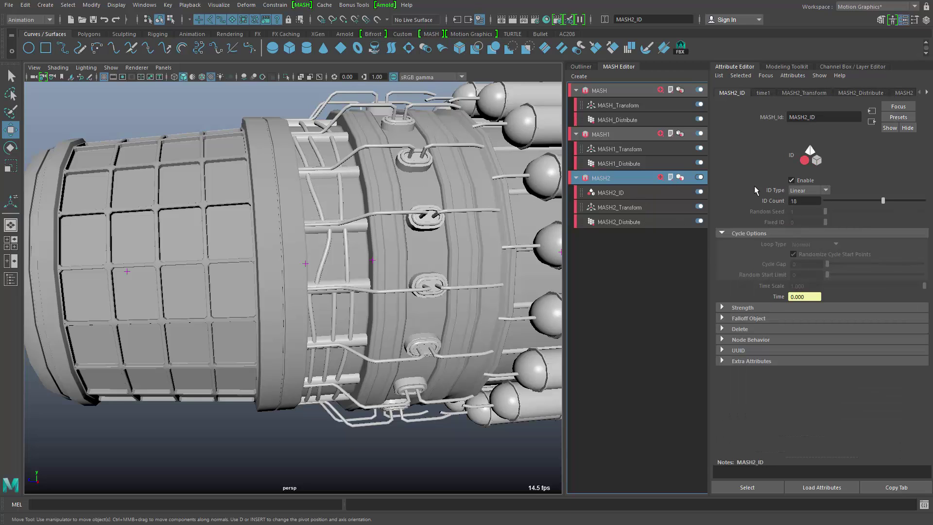
{"action": "left_click", "coordinate": [810, 191]}
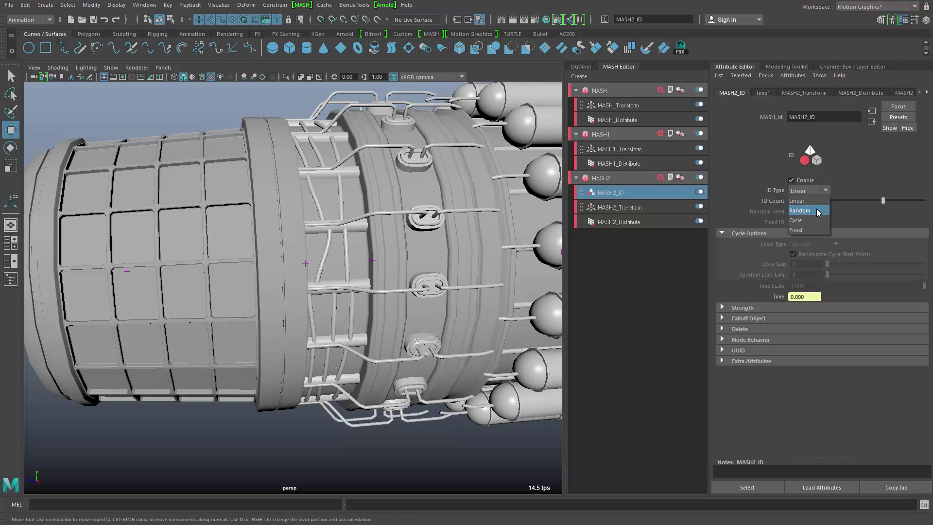
{"action": "left_click", "coordinate": [817, 210]}
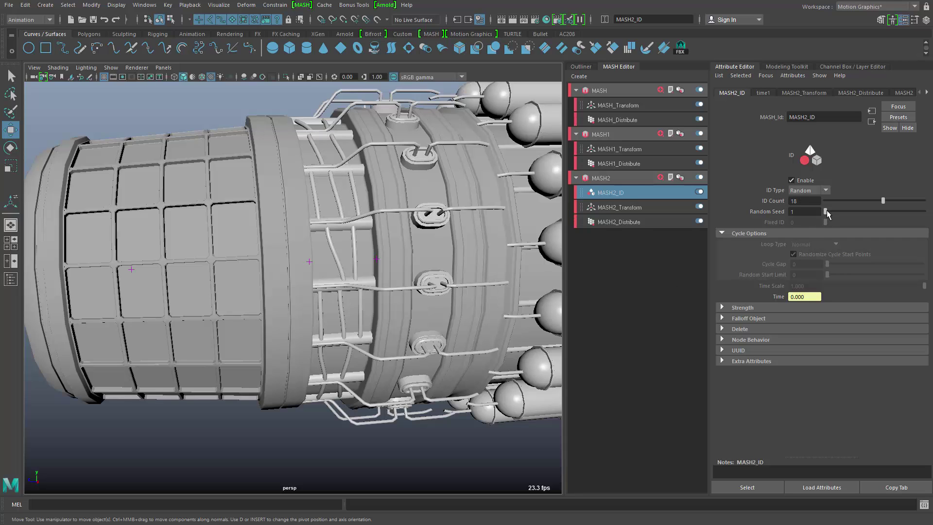
{"action": "left_click_drag", "start_coordinate": [829, 212], "coordinate": [843, 213]}
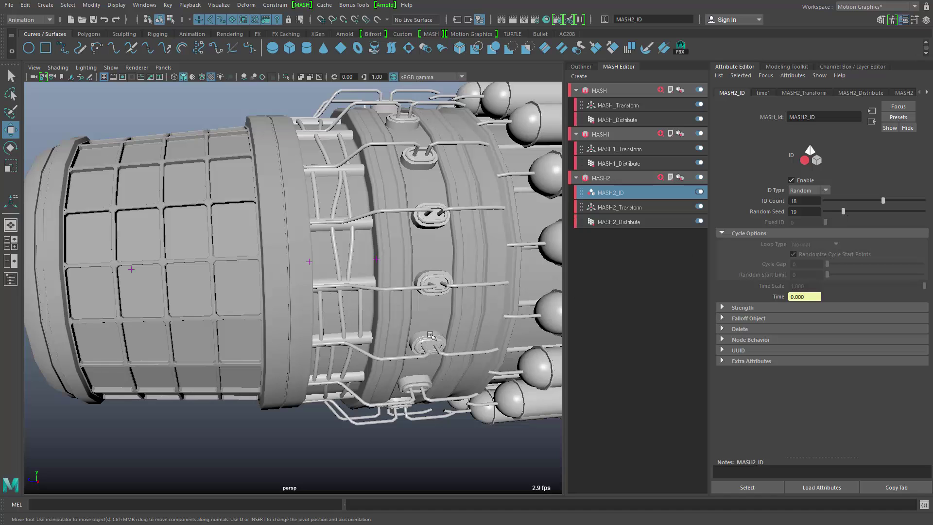
{"action": "middle_click_drag", "start_coordinate": [431, 335], "coordinate": [427, 327], "text": "alt"}
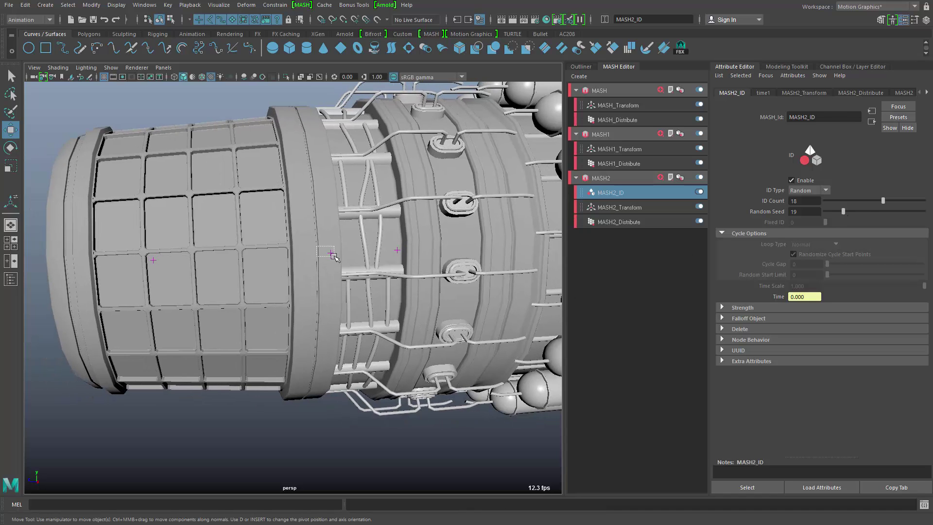
Select the cable ring's locator and shift it slightly along Z to about -283.0
{"action": "left_click", "coordinate": [331, 252]}
{"action": "left_click_drag", "start_coordinate": [268, 256], "coordinate": [270, 257]}
{"action": "left_click_drag", "start_coordinate": [390, 317], "coordinate": [422, 338], "text": "alt"}
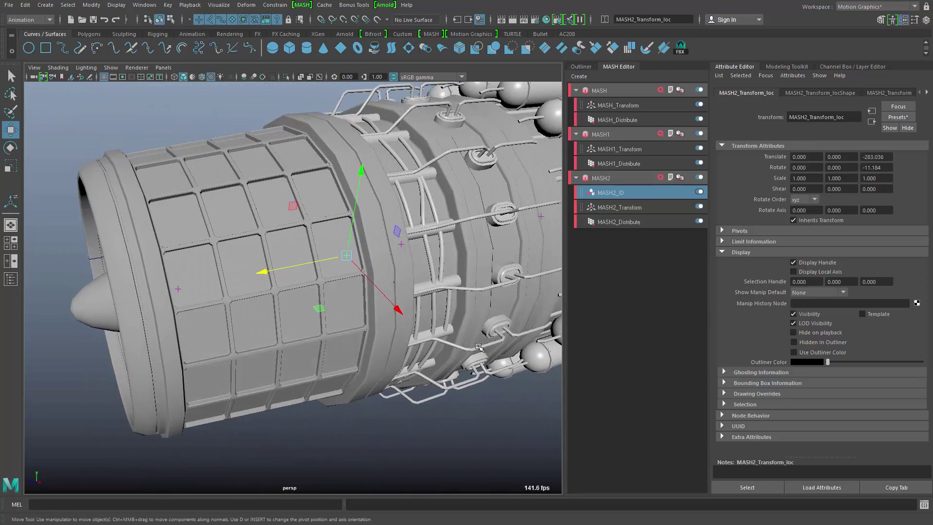